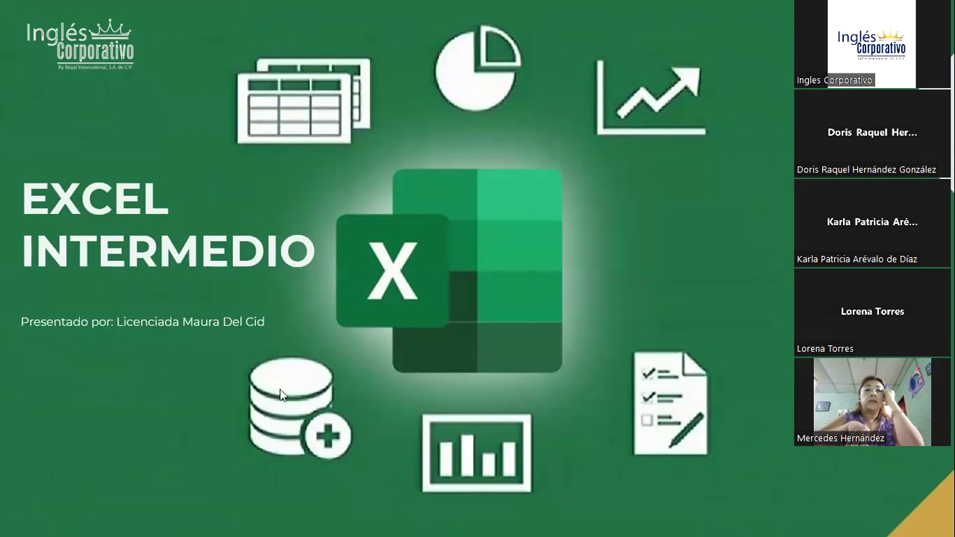
# Advance the slideshow from the Excel Intermedio title slide to the SESIÓN 6 slide
pyautogui.click(790, 370)
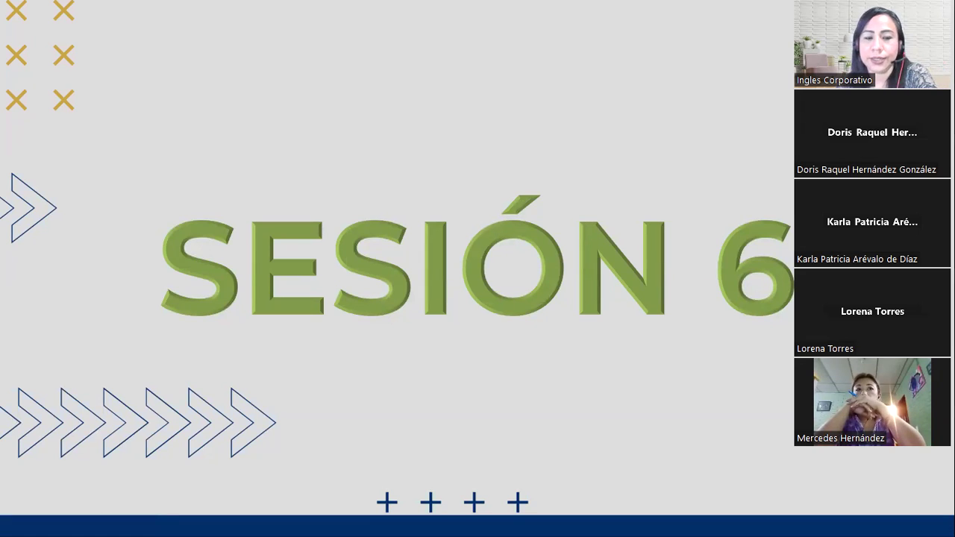
# Move past the AGENDA slide to the OBJETIVO slide about the Buscar function
pyautogui.press('Right')
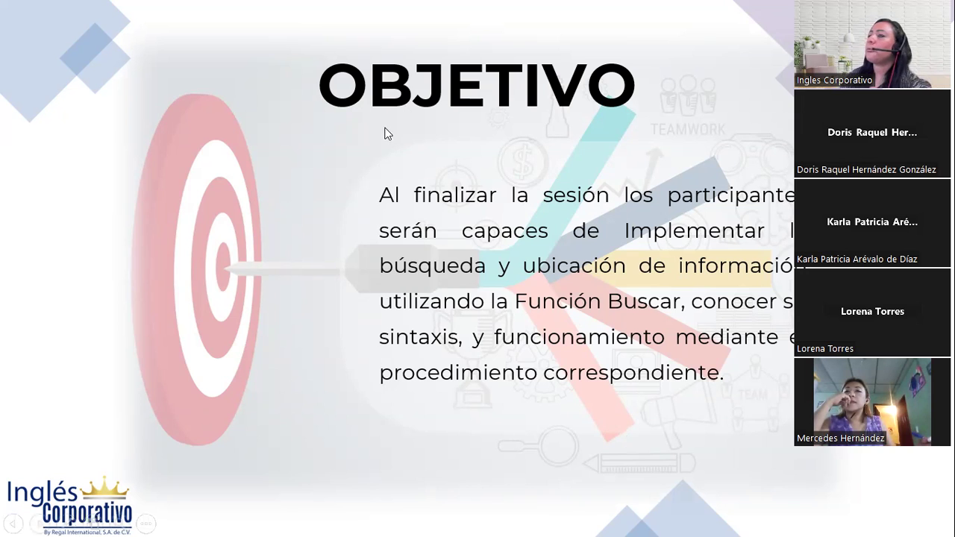
# Go forward to the FUNCIÓN BUSCAR FORMA VECTORIAL syntax slide
pyautogui.press('Right')
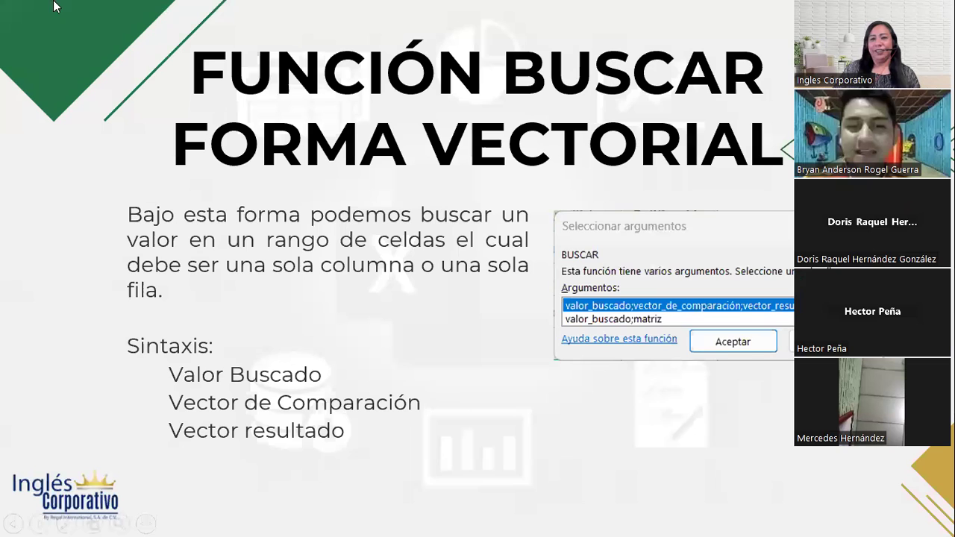
# Step forward to the FORMA MATRICIAL slide, then back toward the earlier BUSCAR slides
pyautogui.press('Right')
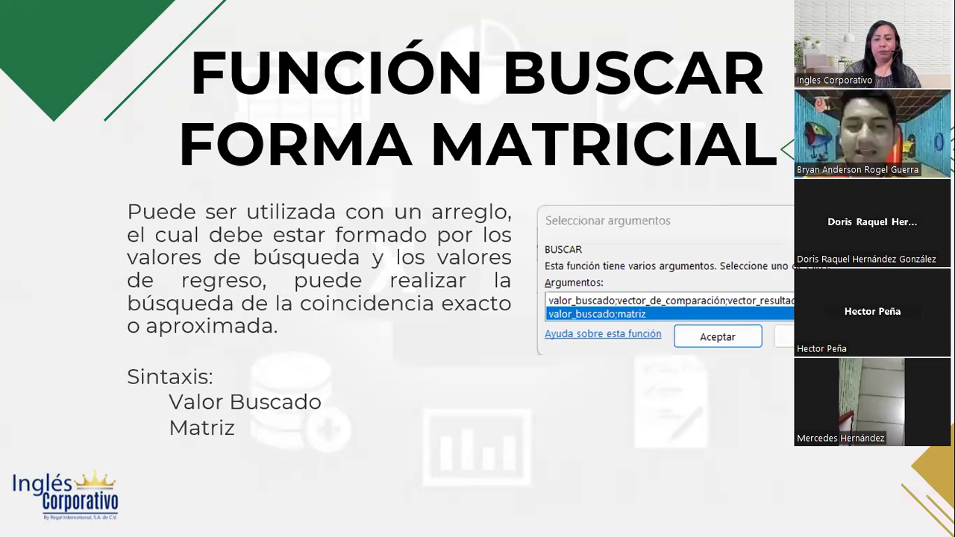
pyautogui.press('Left')
pyautogui.press('Left')
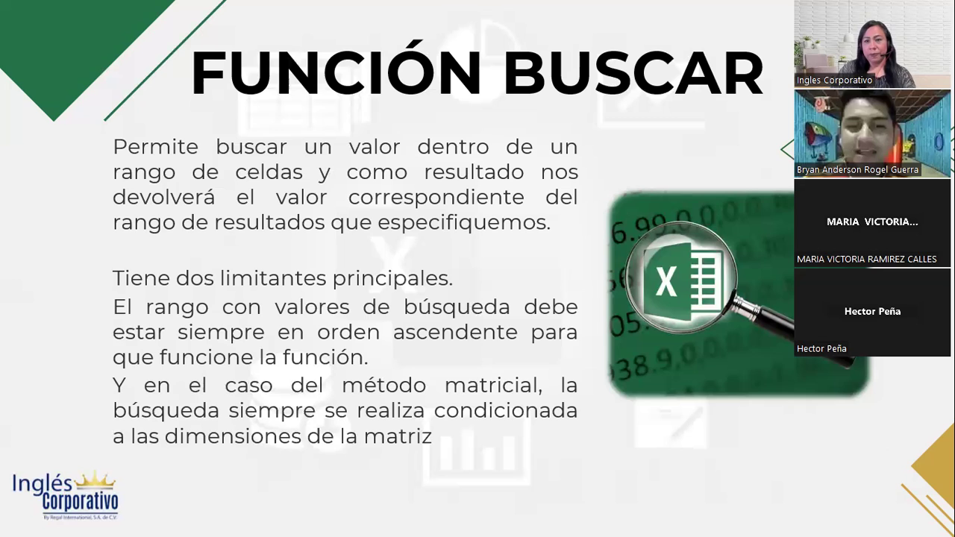
# Return to the FORMA VECTORIAL slide showing Vector de Comparación and Vector resultado
pyautogui.press('Right')
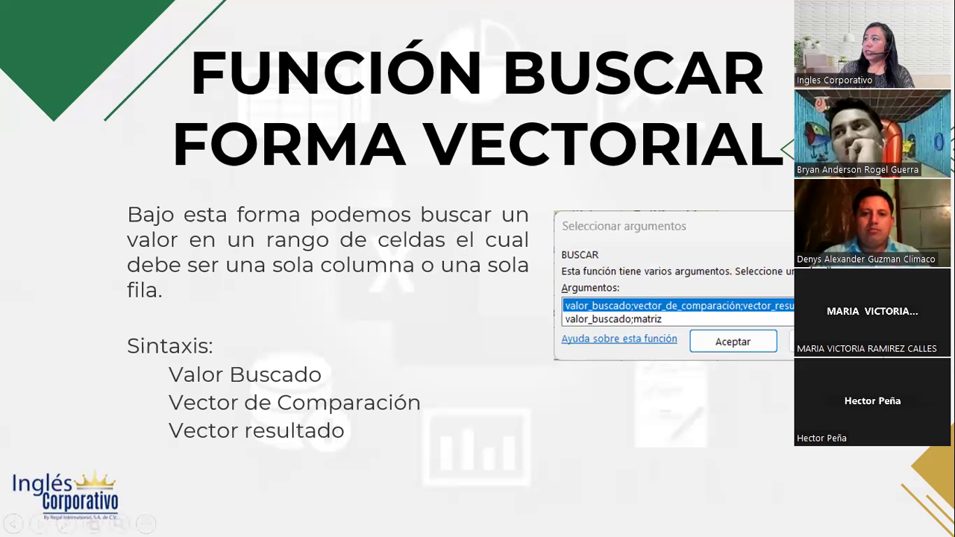
# Advance to the FORMA MATRICIAL slide with the Valor Buscado and Matriz syntax
pyautogui.press('Right')
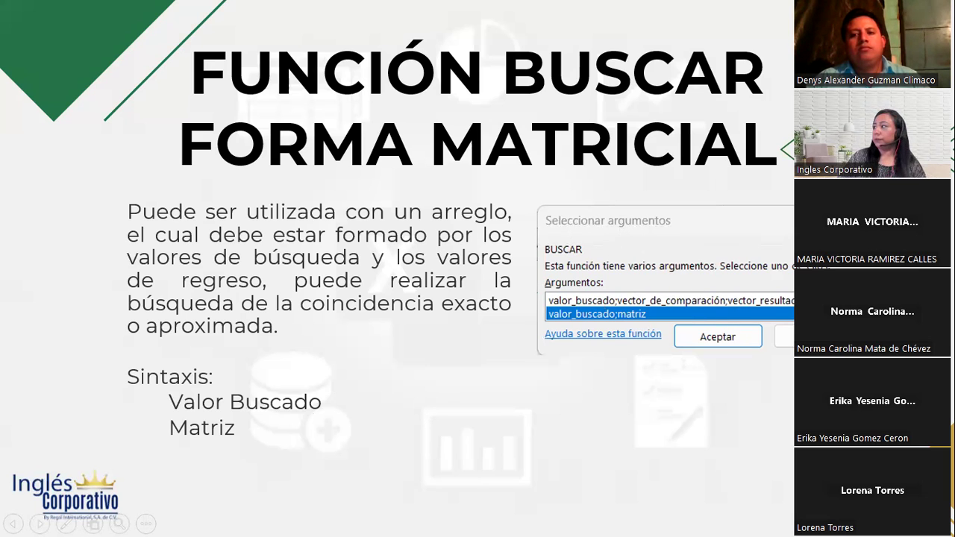
# Show the DESARROLLO practice slide, then switch over to the Excel workbook
pyautogui.press('Right')
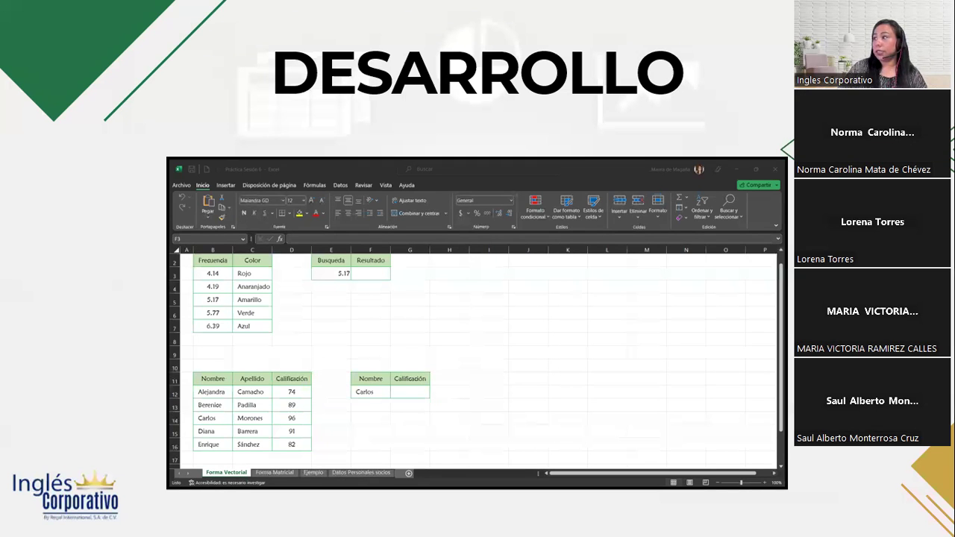
pyautogui.hotkey('alt', 'Tab')
# Maximize Excel and highlight the 5.17 search value, Color list and Frecuencia B3:B7, ending on F3
pyautogui.doubleClick(447, 108)
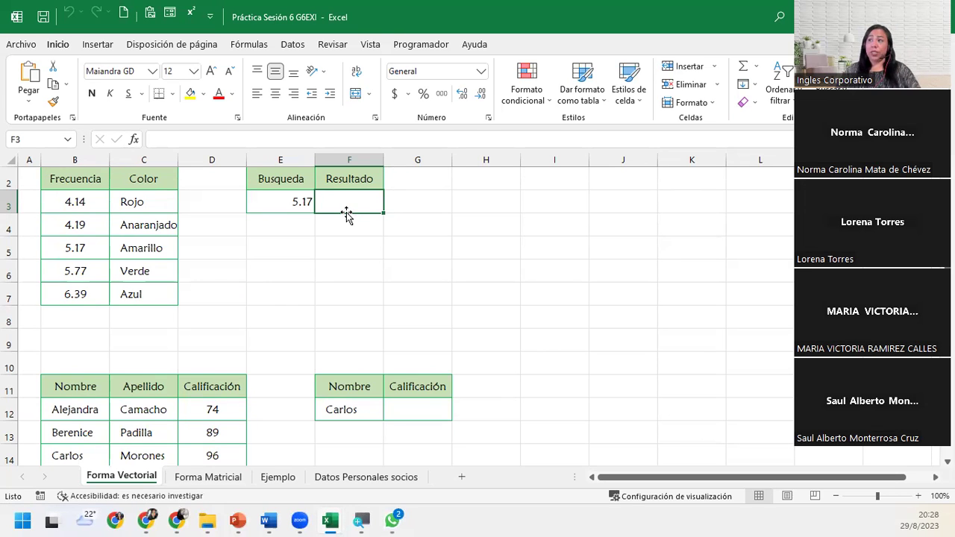
pyautogui.click(285, 204)
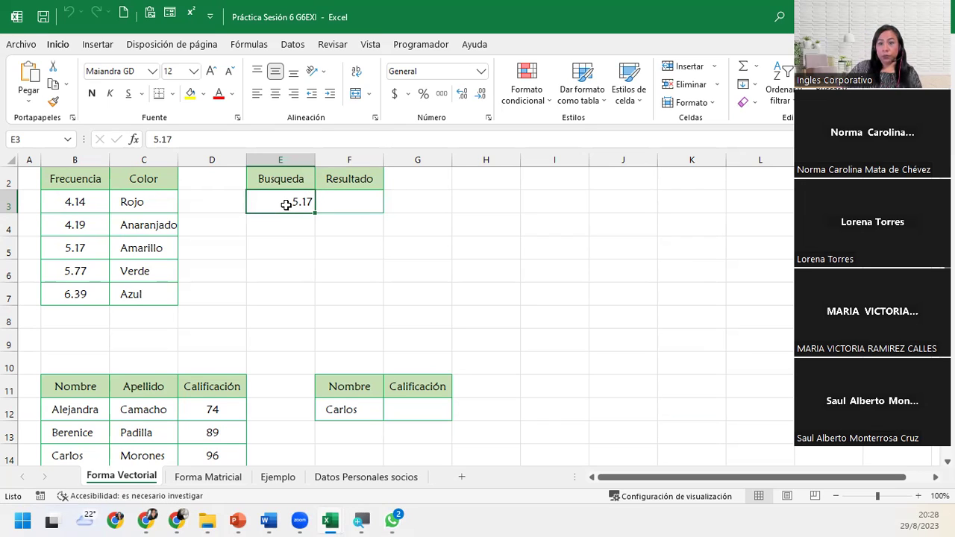
pyautogui.click(369, 205)
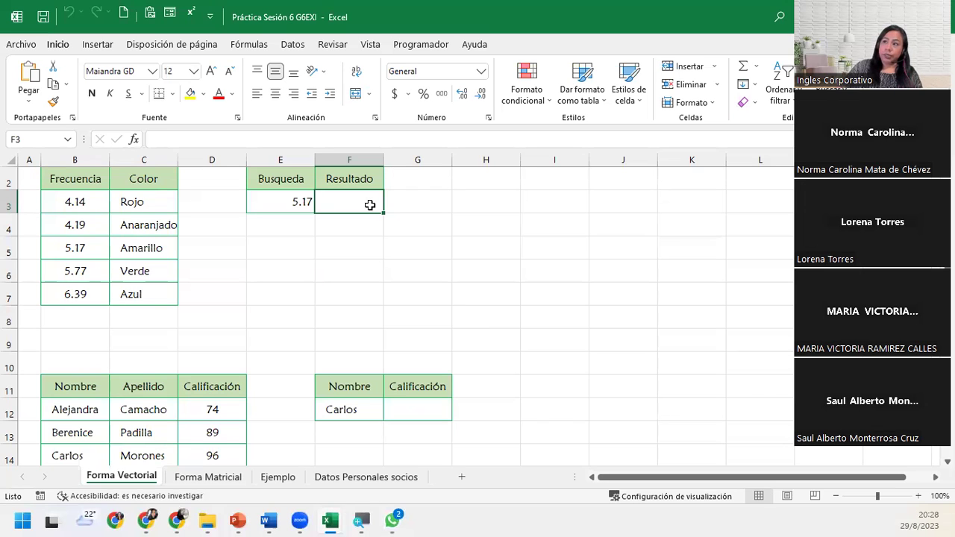
pyautogui.moveTo(148, 197); pyautogui.dragTo(157, 288)
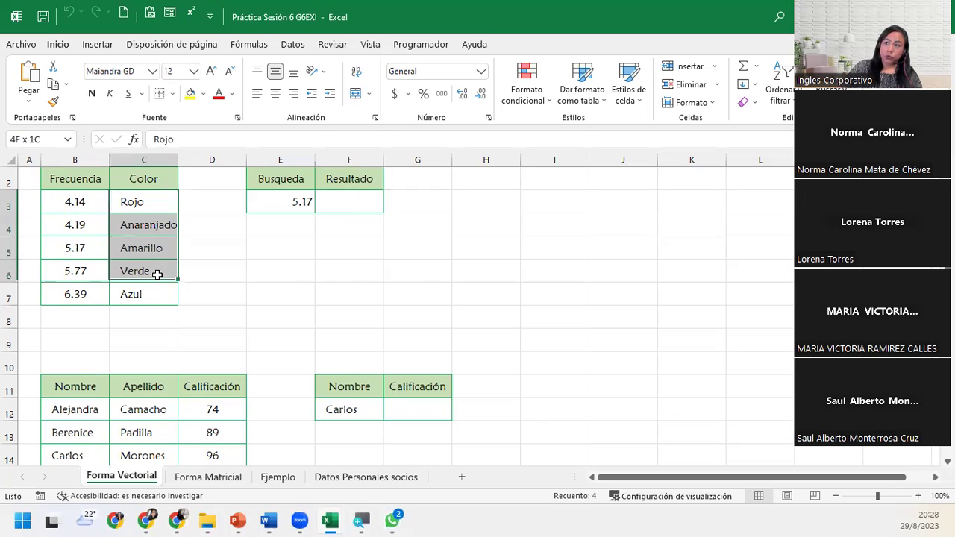
pyautogui.click(296, 201)
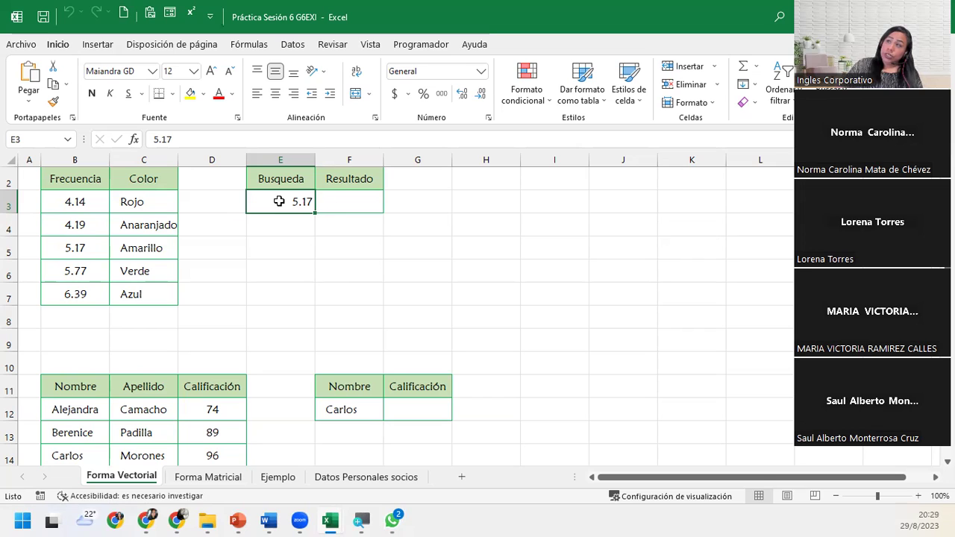
pyautogui.click(74, 198)
pyautogui.moveTo(74, 198); pyautogui.dragTo(74, 295)
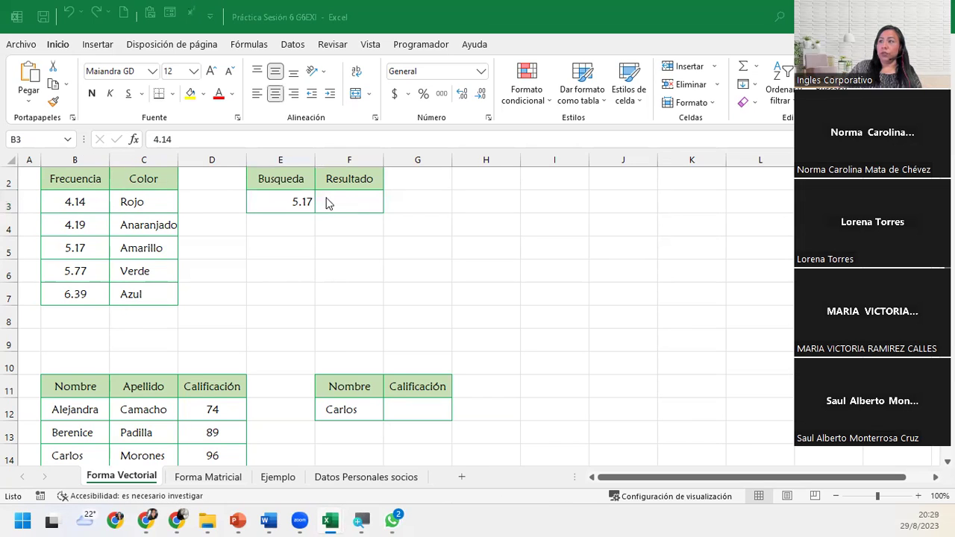
pyautogui.moveTo(74, 201); pyautogui.dragTo(80, 286)
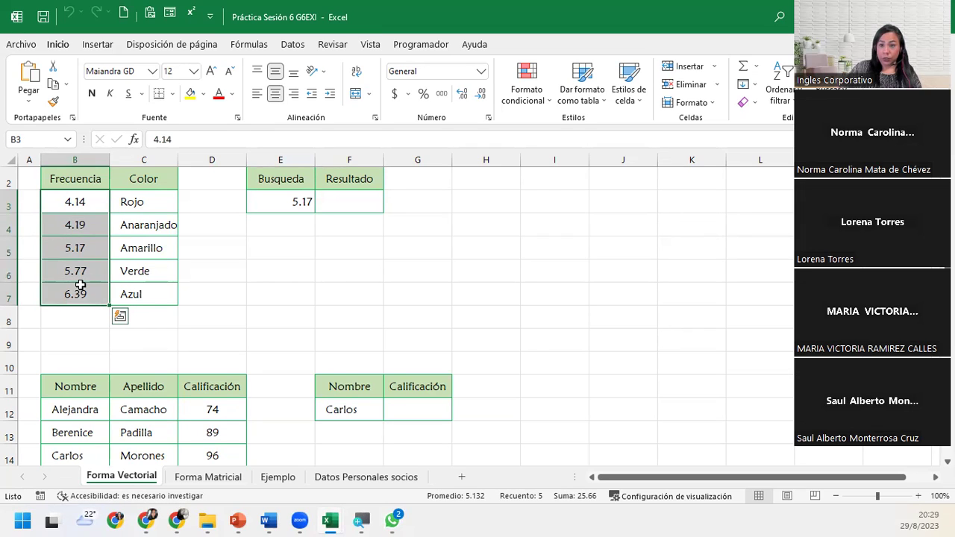
pyautogui.click(363, 197)
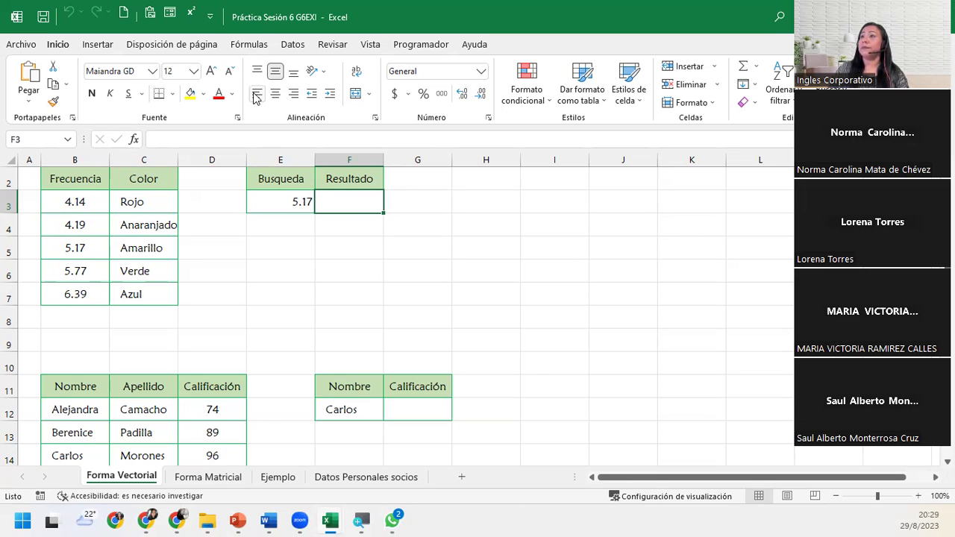
# Insert BUSCAR into F3 via Fórmulas > Búsqueda y referencia and move the argument-form dialog aside
pyautogui.click(246, 44)
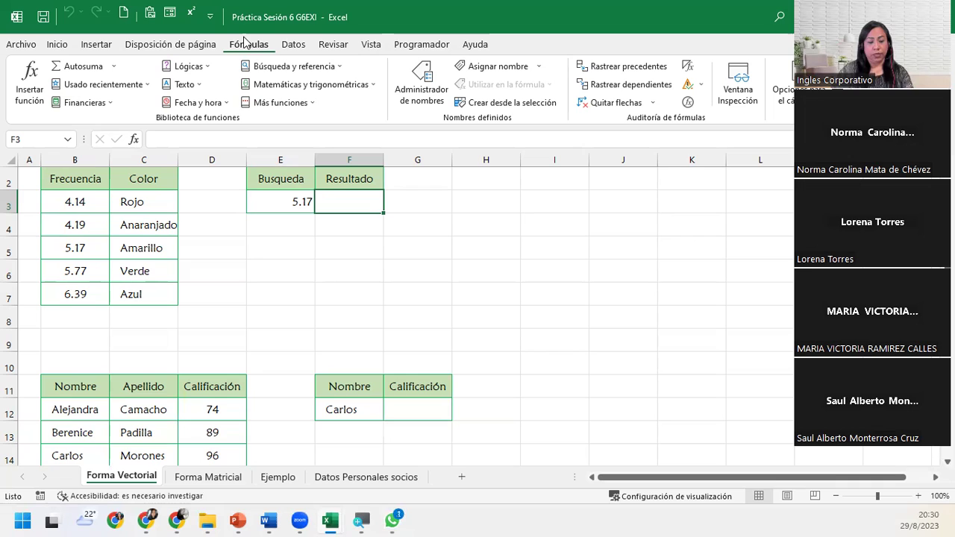
pyautogui.click(335, 67)
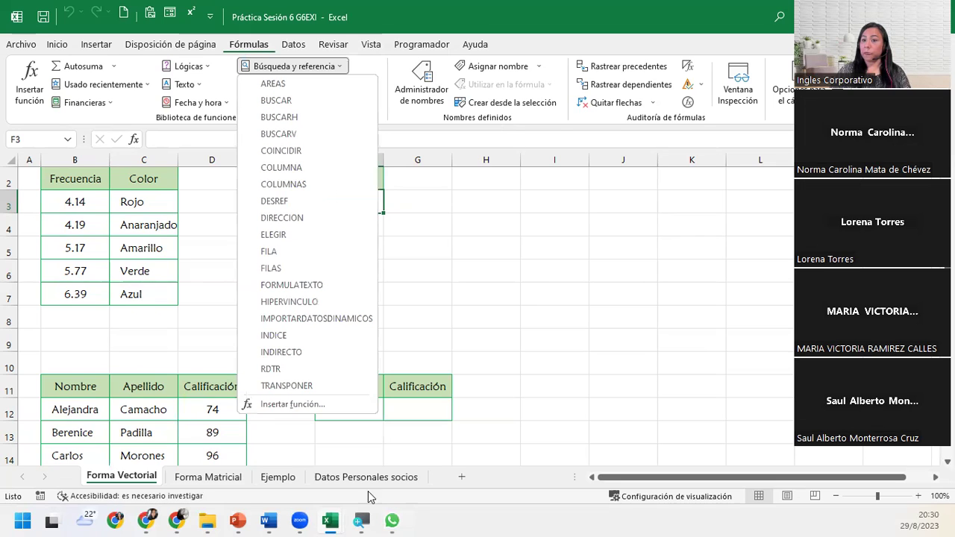
pyautogui.click(309, 100)
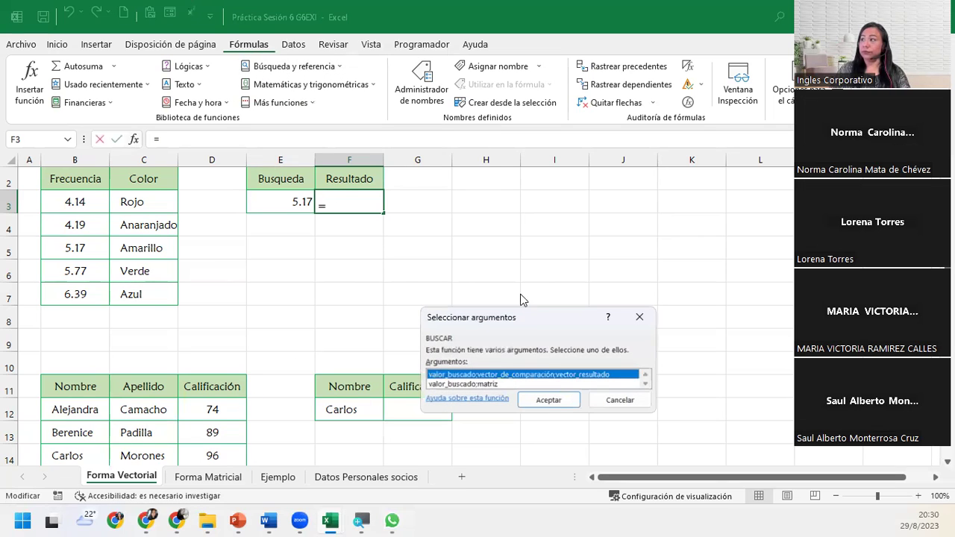
pyautogui.moveTo(520, 319); pyautogui.dragTo(391, 247)
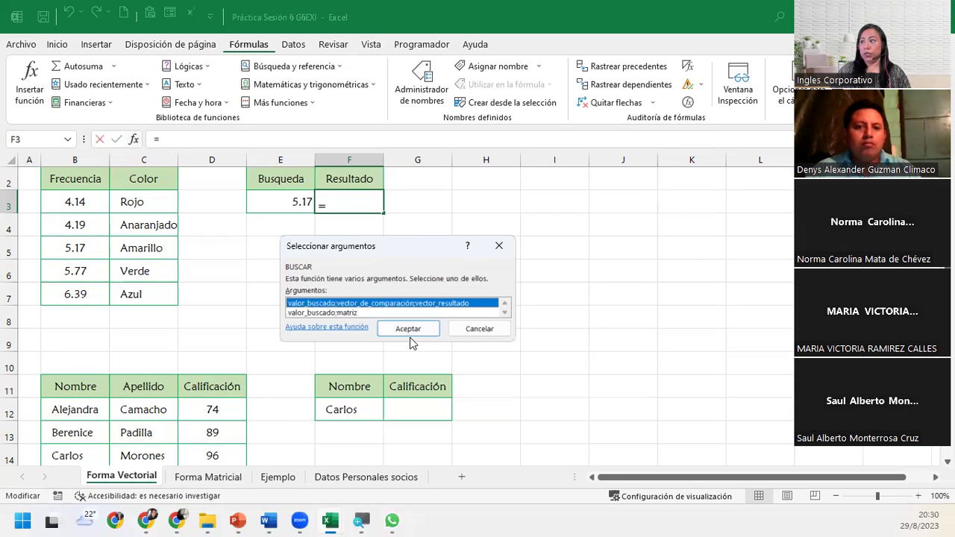
# Choose the vector argument form, set Valor_buscado to E3, and move to Vector_de_comparación
pyautogui.click(417, 333)
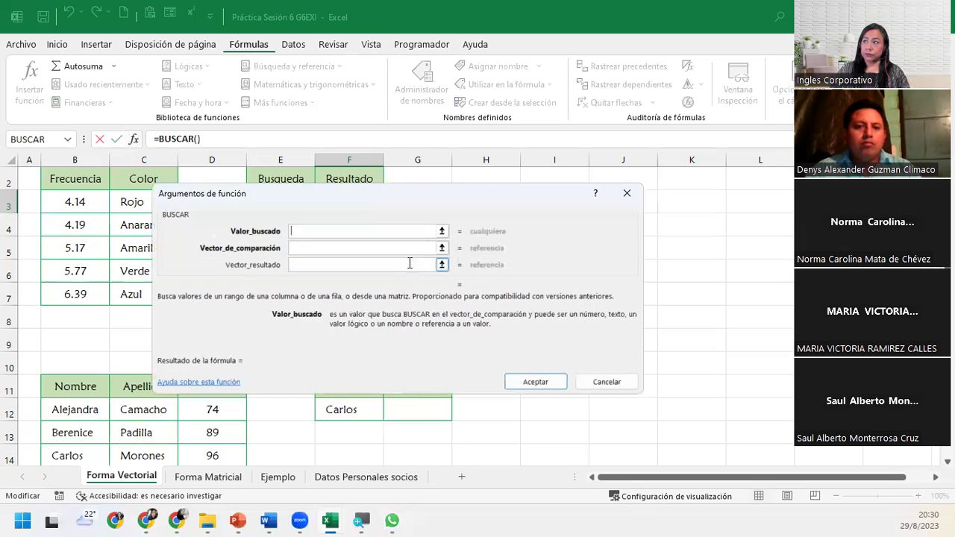
pyautogui.moveTo(392, 192); pyautogui.dragTo(470, 196)
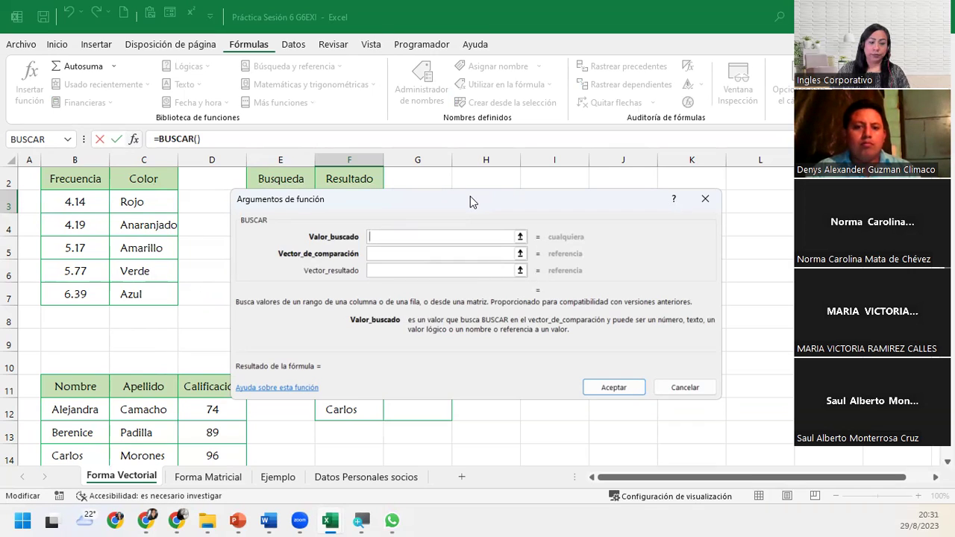
pyautogui.click(393, 185)
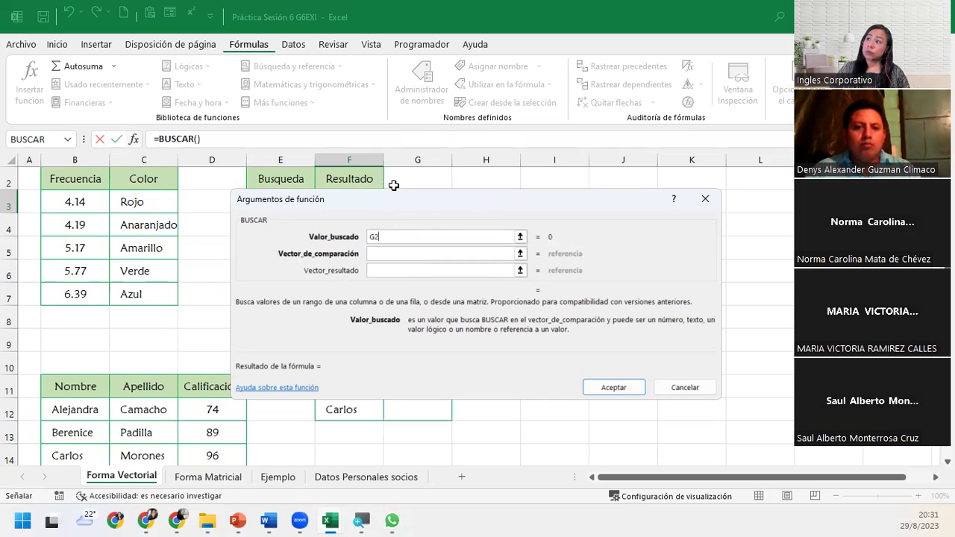
pyautogui.click(281, 193)
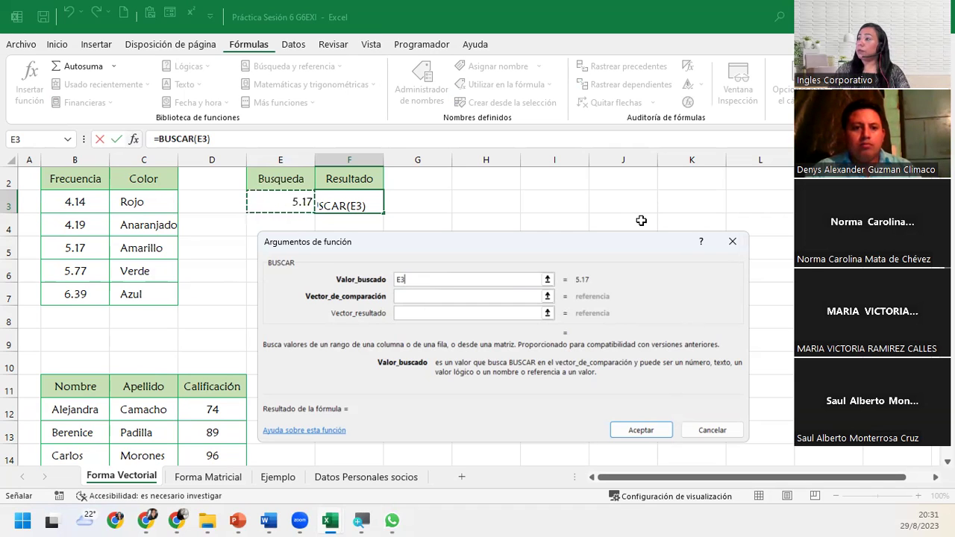
pyautogui.click(408, 295)
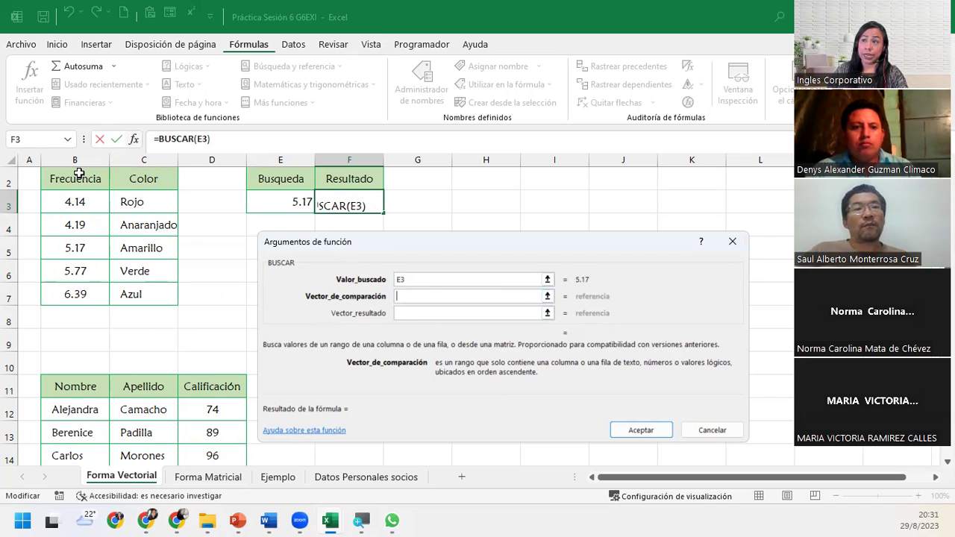
# Set Vector_de_comparación to B3:B7 (4.14 to 6.39), leaving out the Frecuencia header
pyautogui.moveTo(78, 174); pyautogui.dragTo(85, 293)
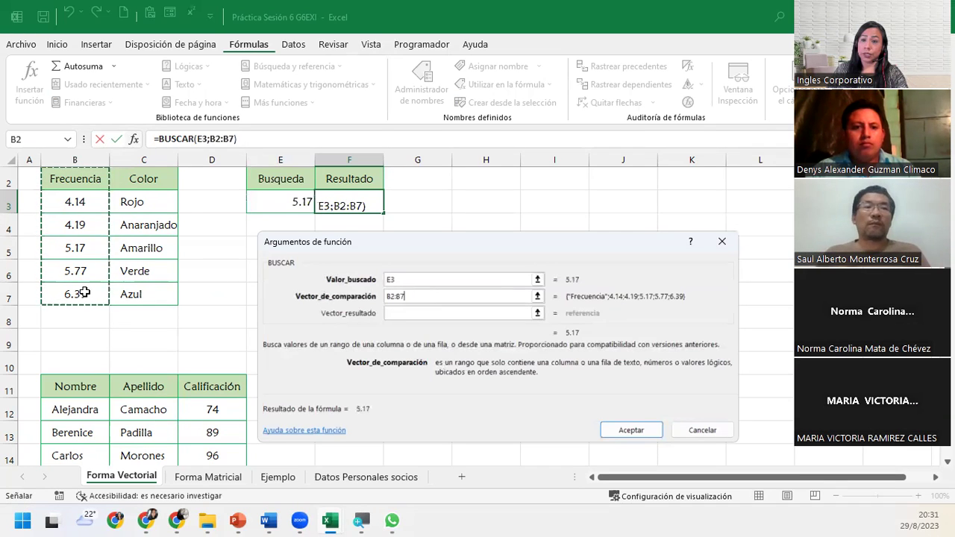
pyautogui.moveTo(75, 192); pyautogui.dragTo(81, 304)
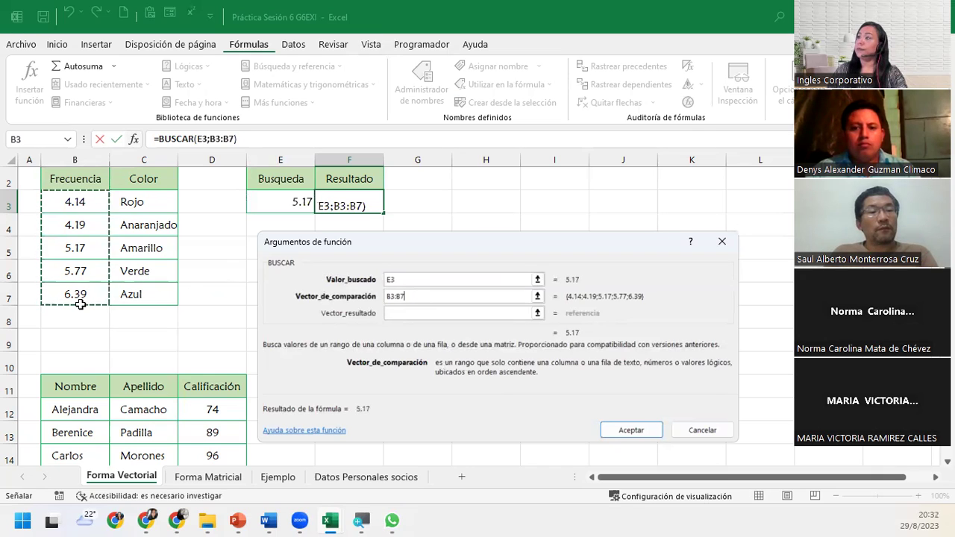
pyautogui.click(432, 313)
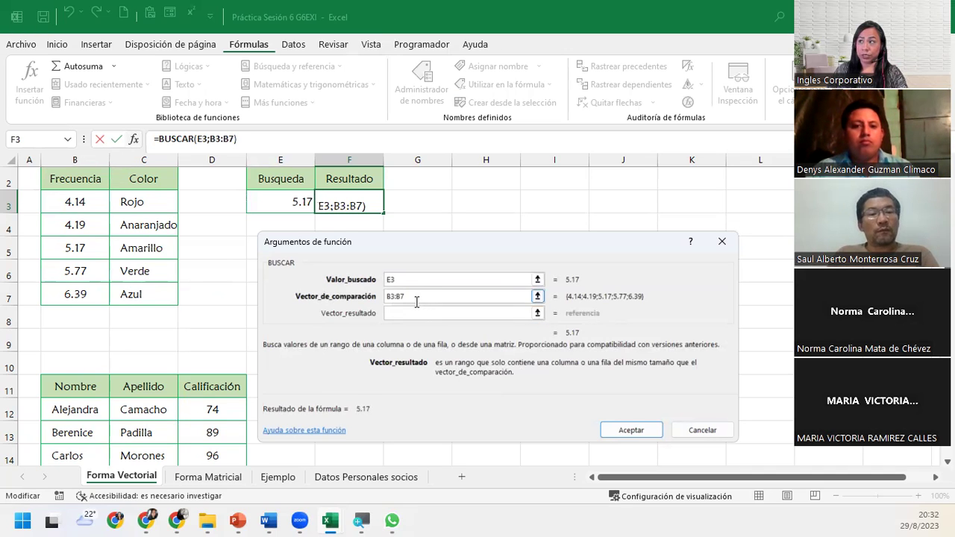
# Set Vector_resultado to the colours C3:C7 and confirm =BUSCAR(E3;B3:B7;C3:C7) in F3
pyautogui.moveTo(145, 181); pyautogui.dragTo(169, 325)
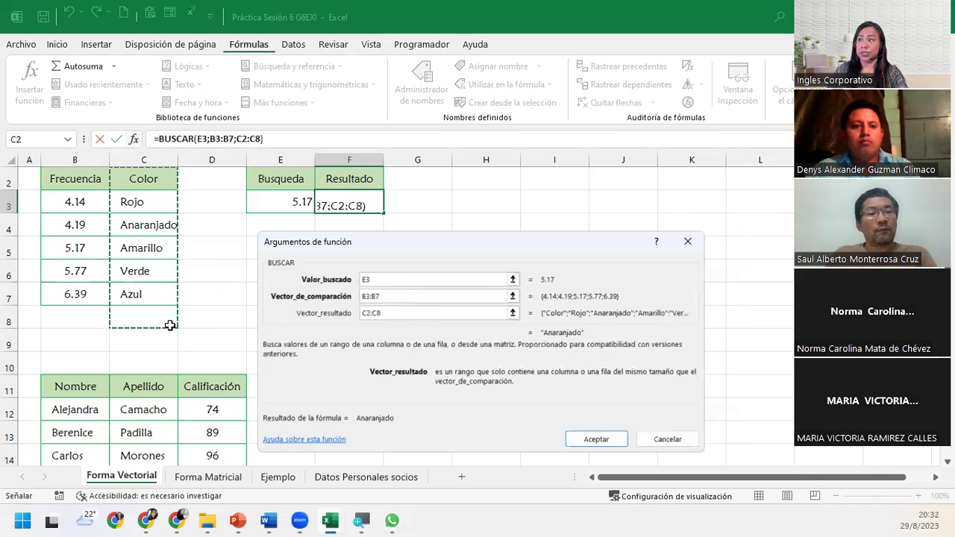
pyautogui.moveTo(162, 211); pyautogui.dragTo(164, 358)
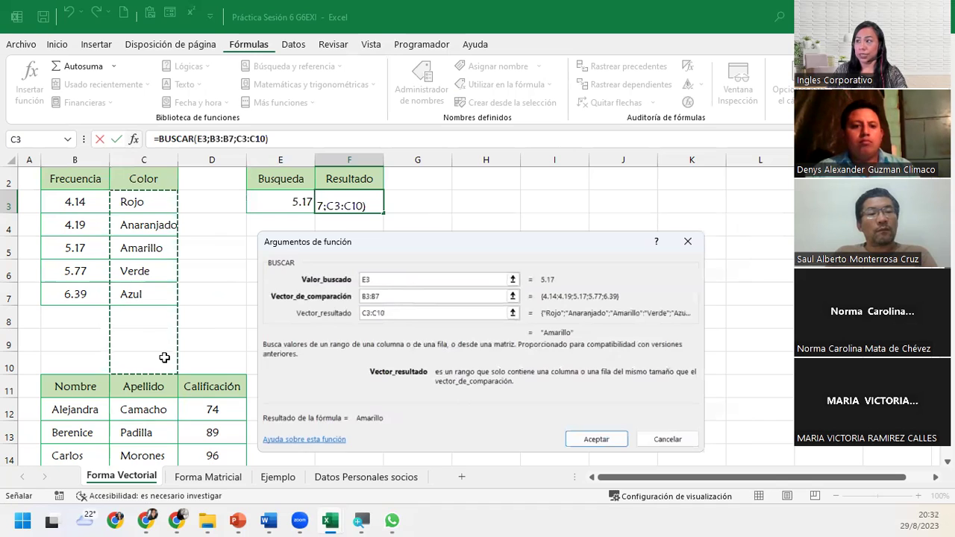
pyautogui.moveTo(162, 201); pyautogui.dragTo(161, 285)
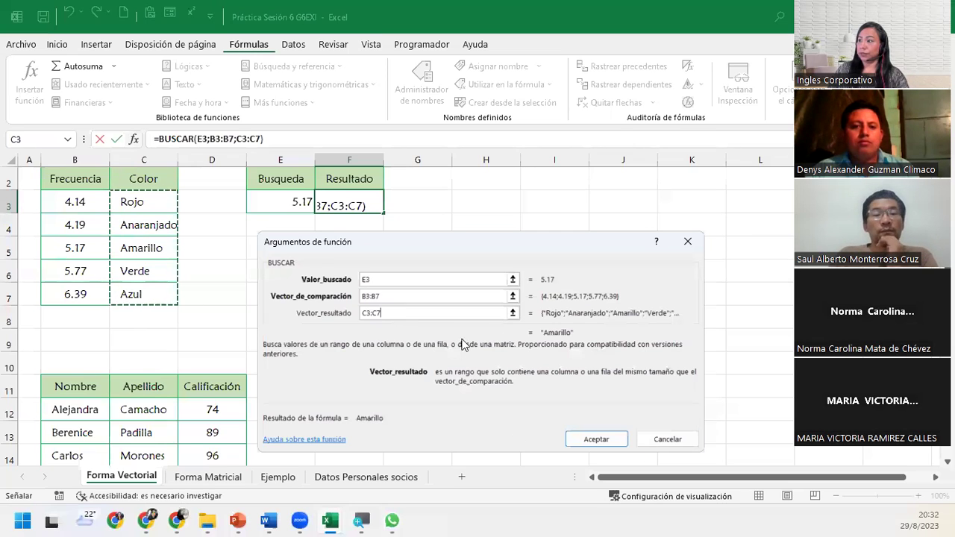
pyautogui.click(612, 443)
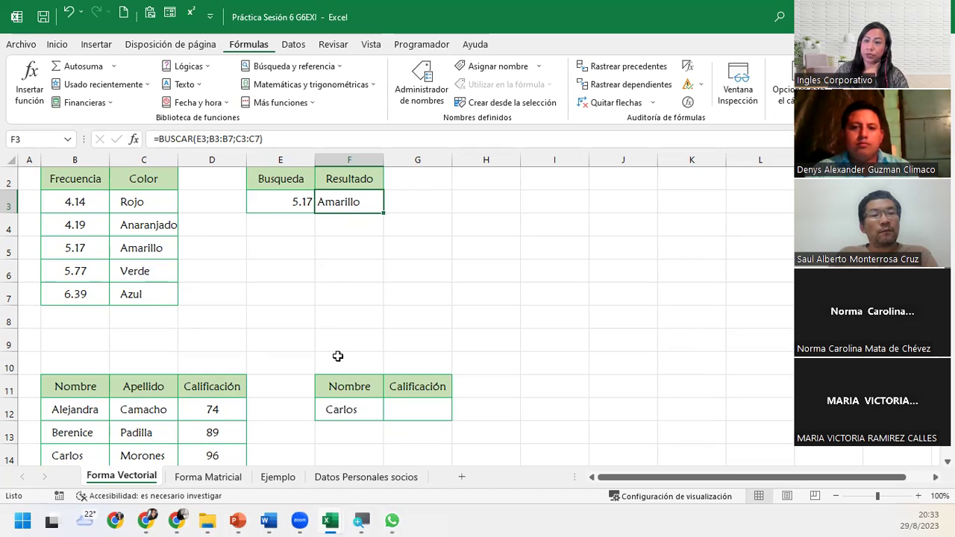
# Enter 4.14 as the search value in E3 so F3 shows Rojo
pyautogui.click(278, 207)
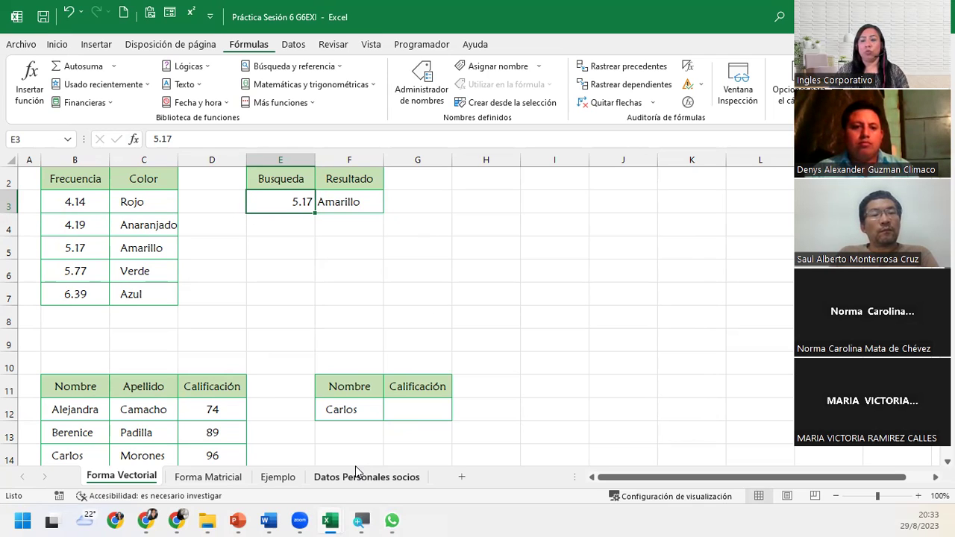
pyautogui.write('4.1')
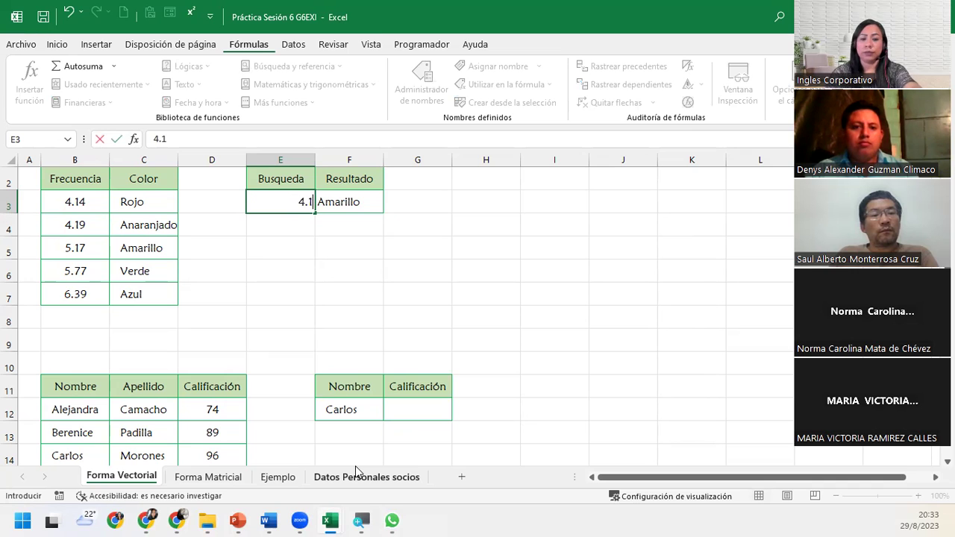
pyautogui.press('Return')
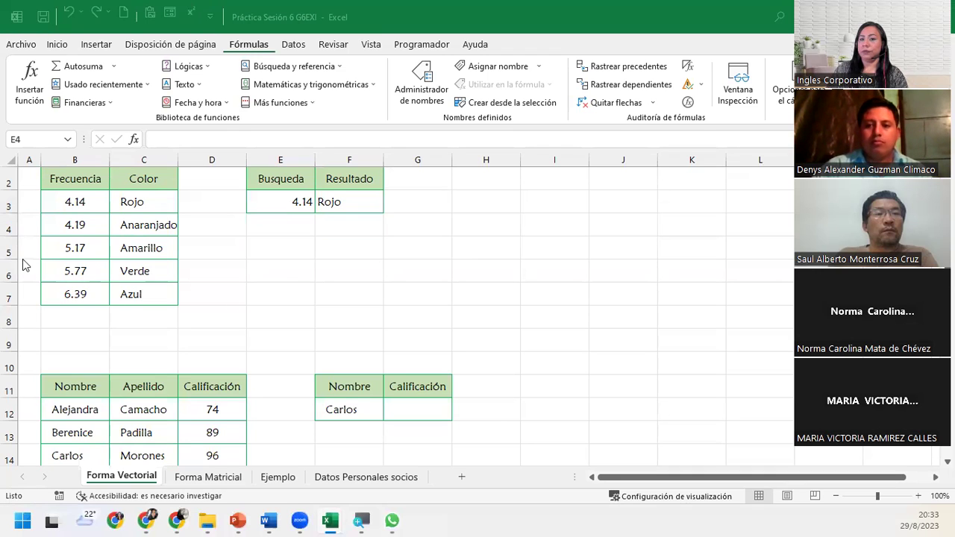
# Review F3's BUSCAR vector-form arguments, then close them without changes
pyautogui.click(333, 200)
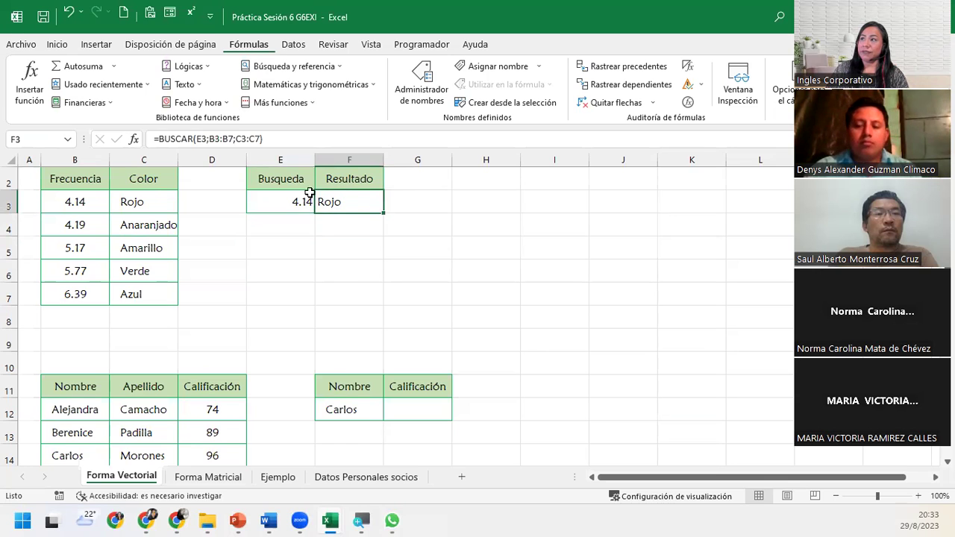
pyautogui.click(134, 138)
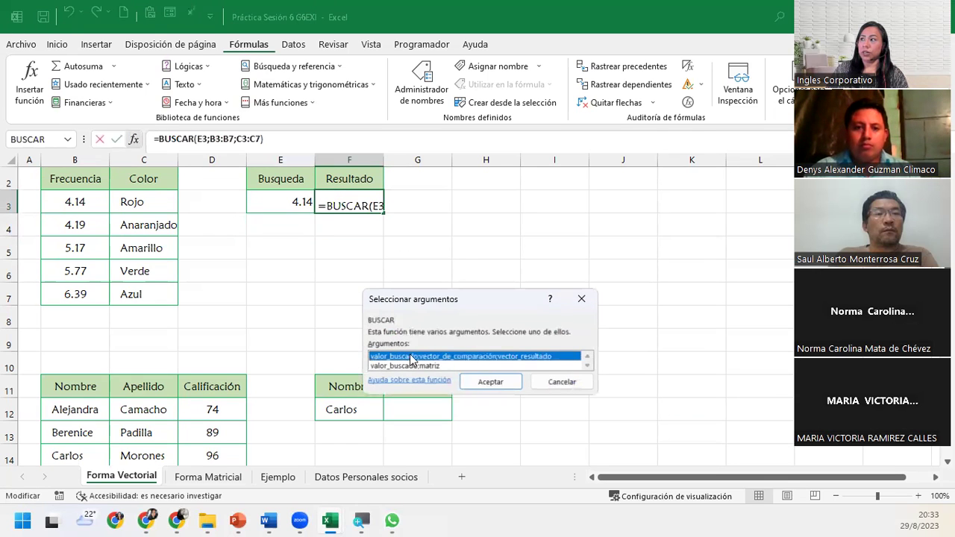
pyautogui.doubleClick(450, 356)
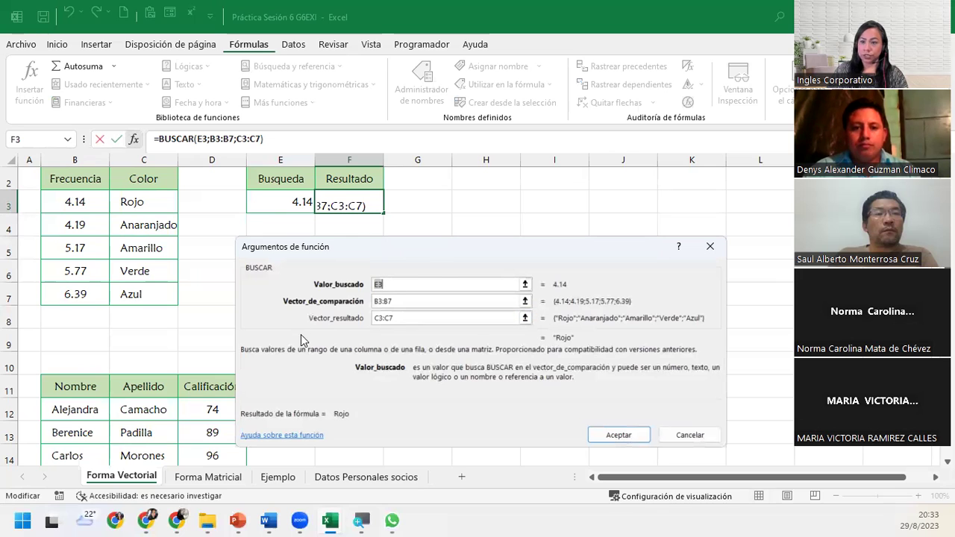
pyautogui.click(709, 246)
pyautogui.scroll(-1, 283, 418)
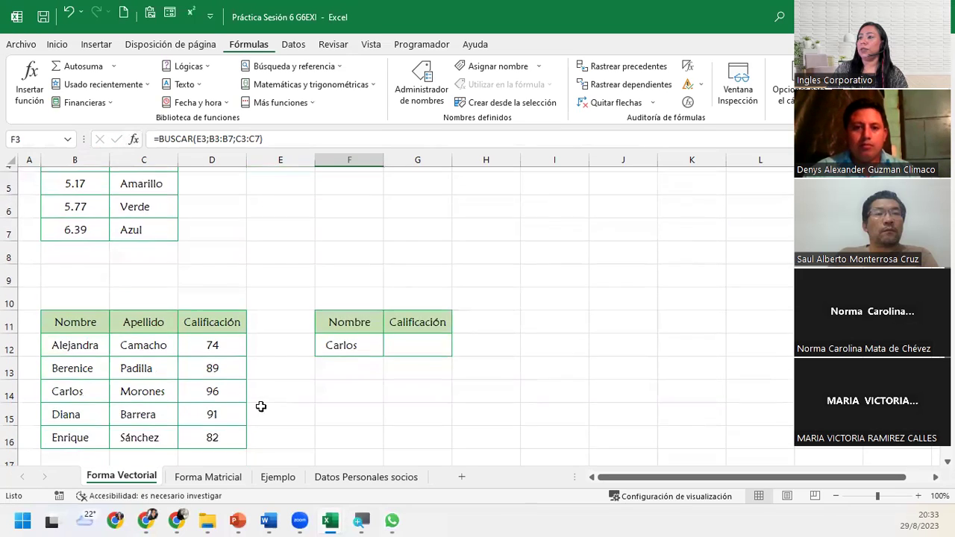
pyautogui.scroll(-1, 299, 350)
# Begin =BUSCAR(F12; in G12, with the name in F12 as the lookup value
pyautogui.click(431, 273)
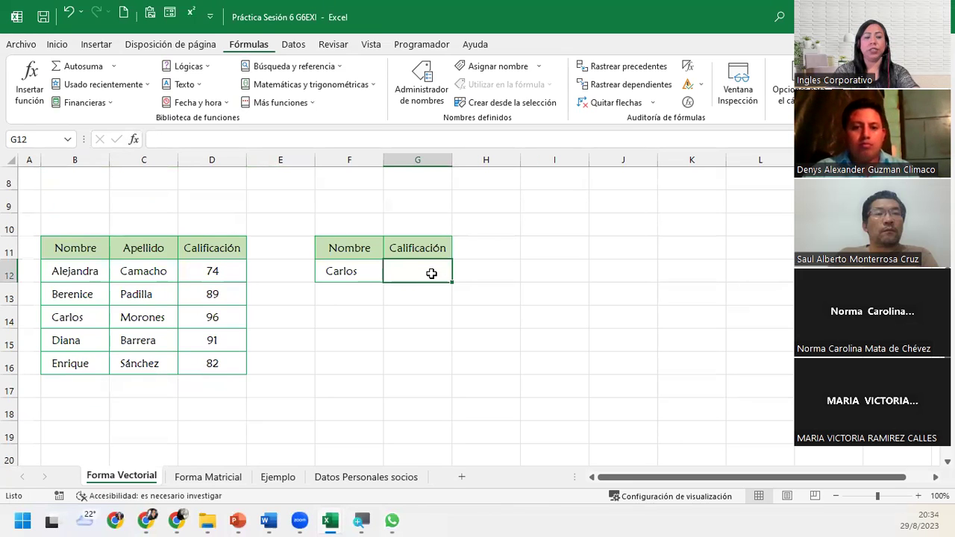
pyautogui.write('=')
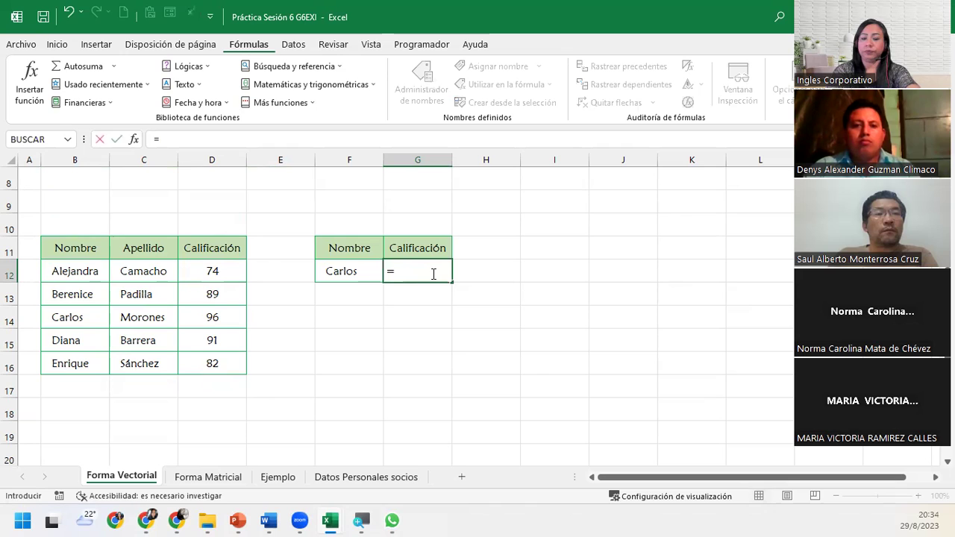
pyautogui.write('busc')
pyautogui.press('Tab')
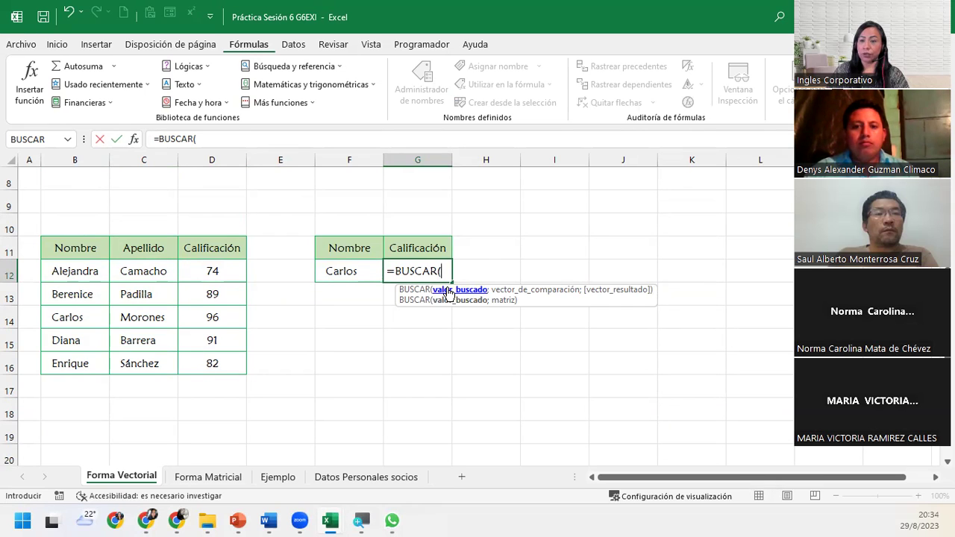
pyautogui.click(364, 271)
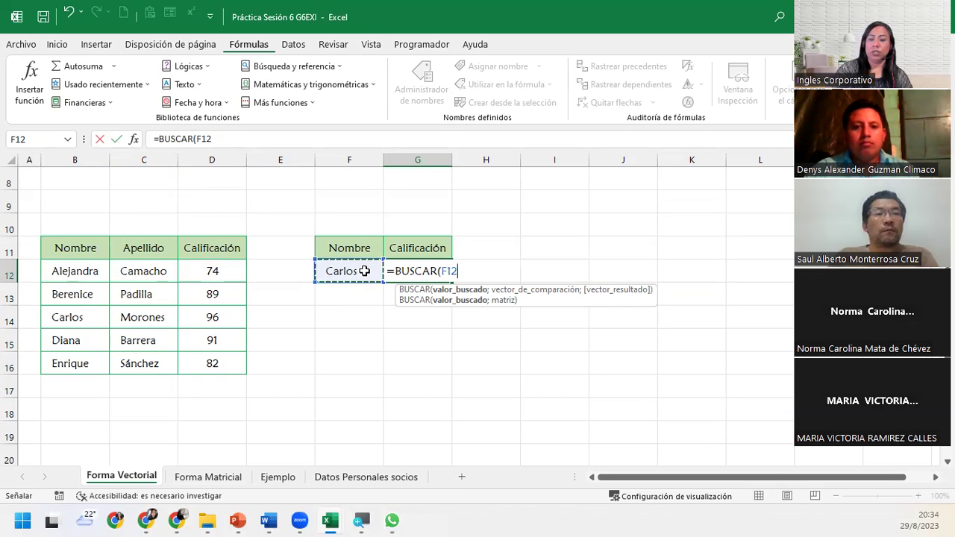
pyautogui.write(';')
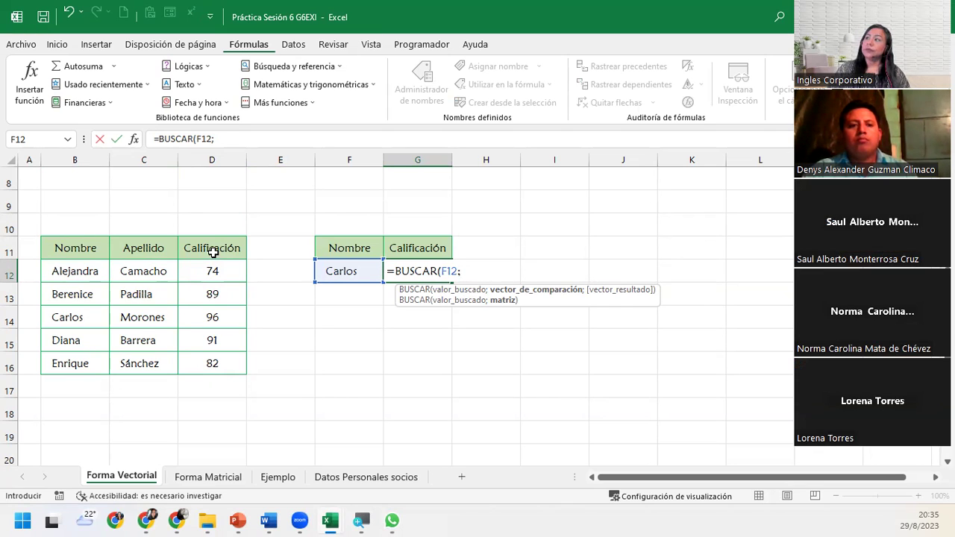
# Add names B12:B16 as comparison range and grades D12:D16 as results, closing the parenthesis
pyautogui.moveTo(53, 269); pyautogui.dragTo(70, 356)
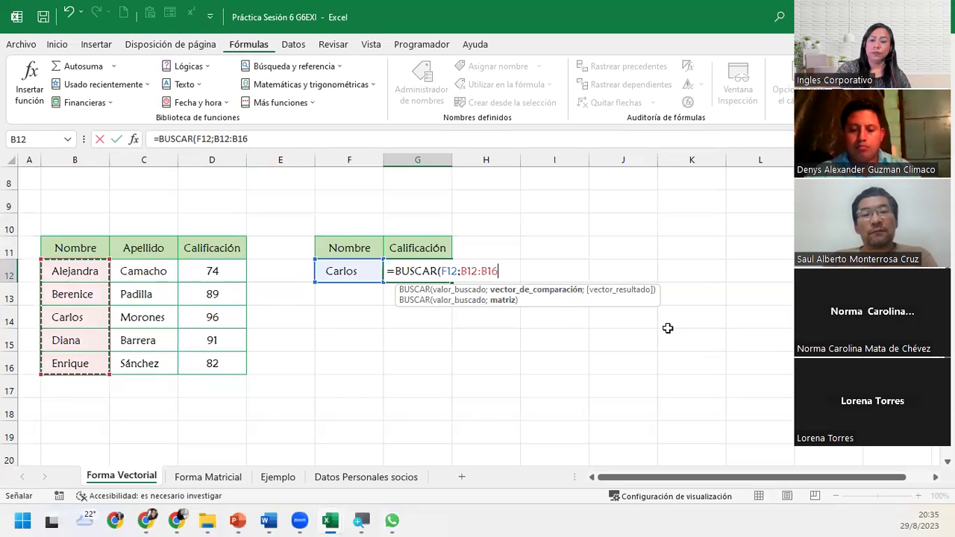
pyautogui.write(';')
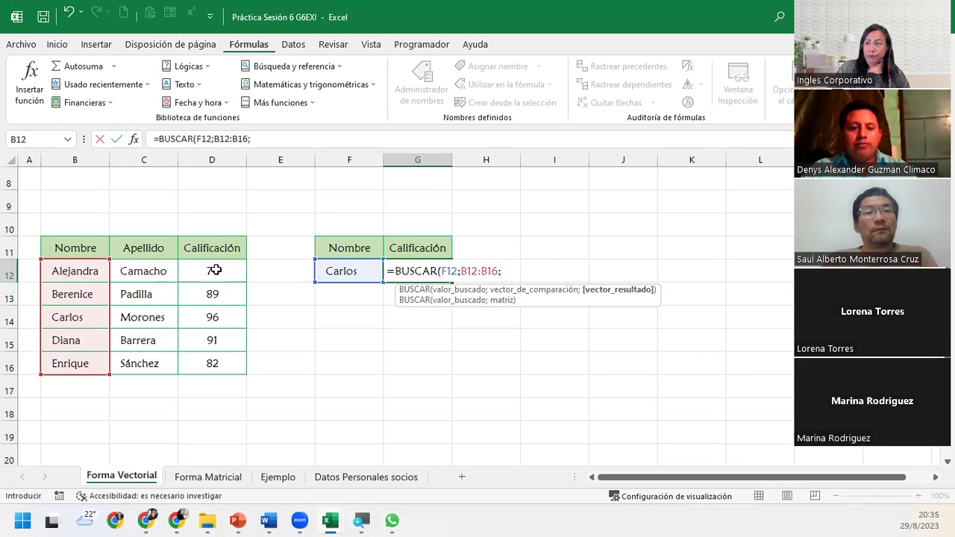
pyautogui.click(215, 271)
pyautogui.moveTo(215, 270); pyautogui.dragTo(223, 354)
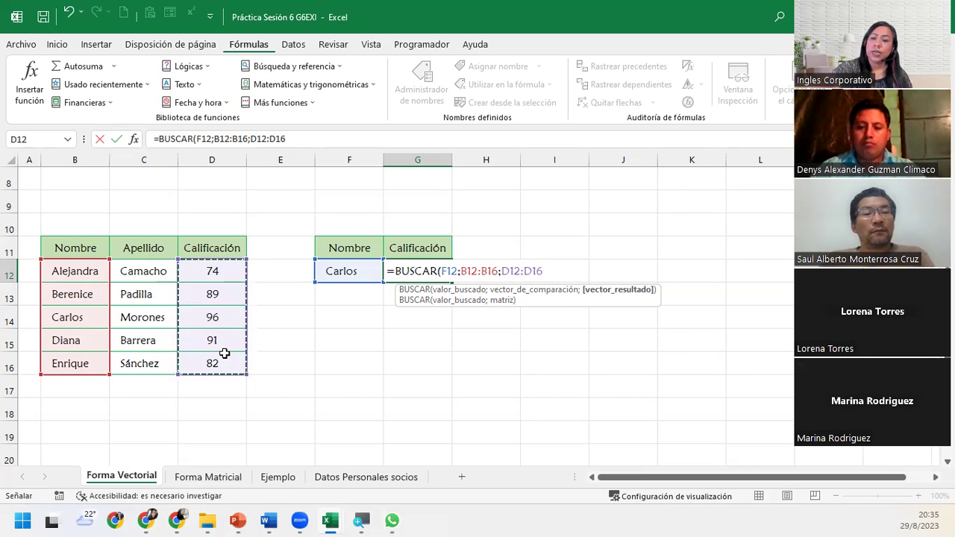
pyautogui.write(')')
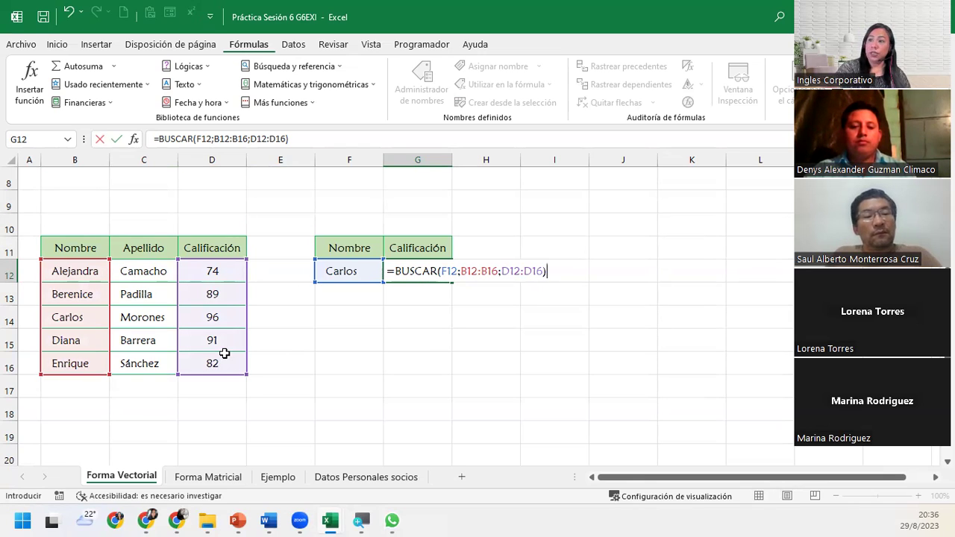
# Commit =BUSCAR(F12;B12:B16;D12:D16) in G12, returning 96, and highlight matching row 14
pyautogui.press('Return')
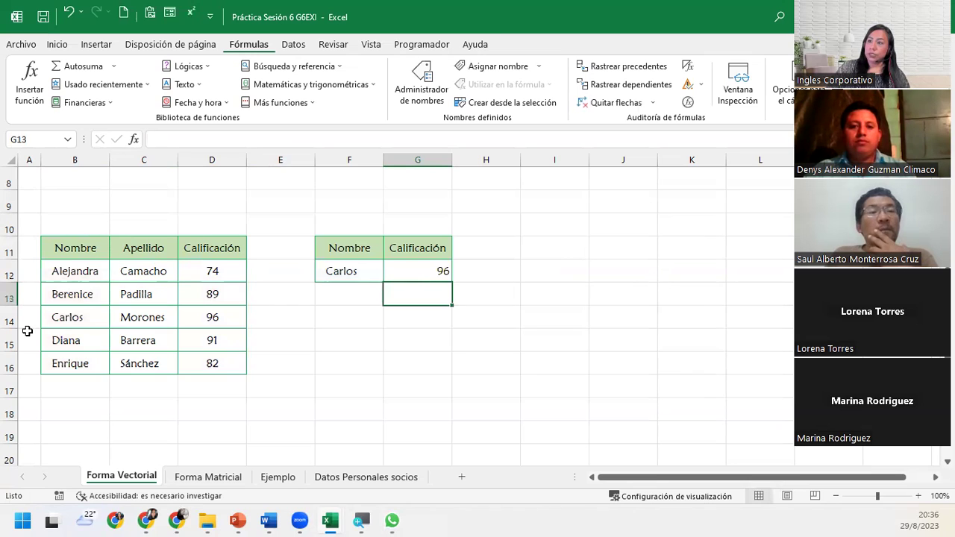
pyautogui.click(11, 318)
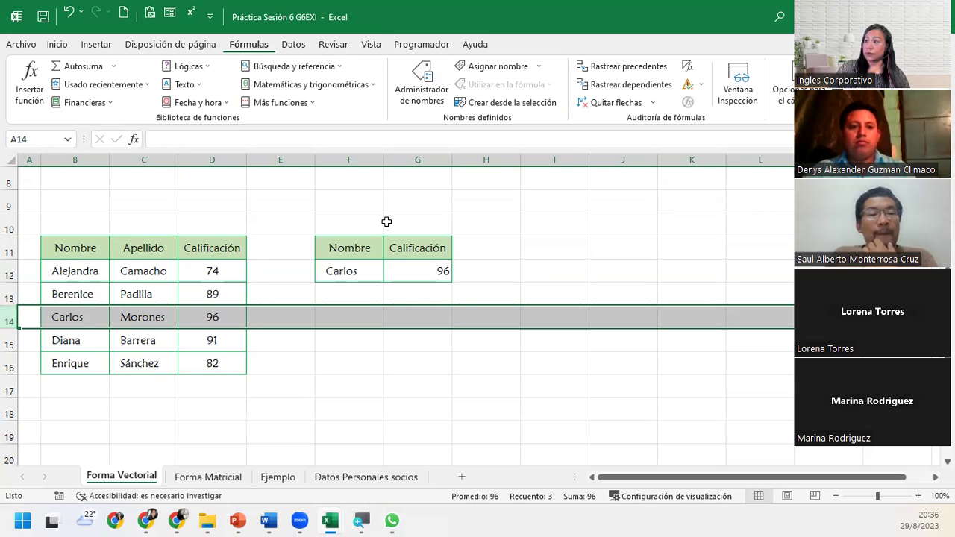
# Enter Alejandra, then Enrique in F12, with G12 updating to 82
pyautogui.click(343, 265)
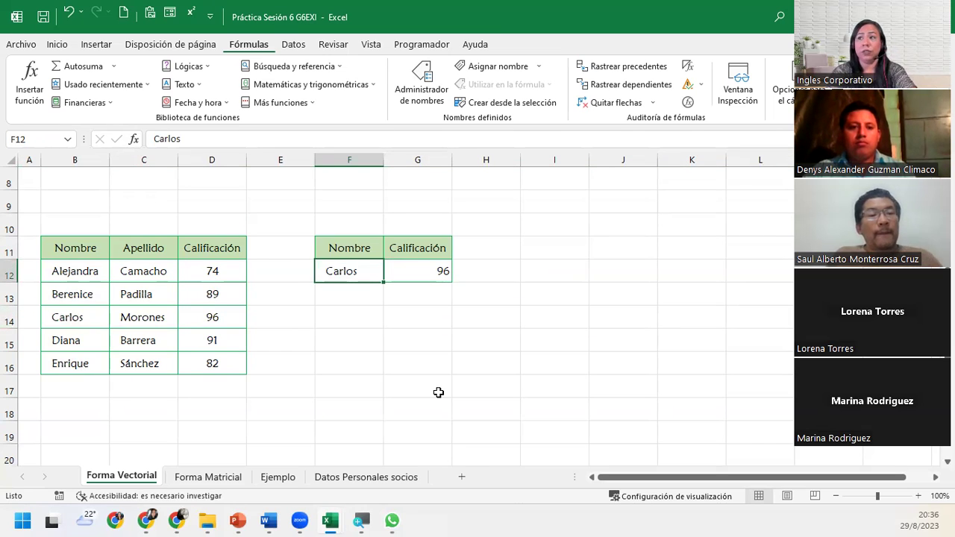
pyautogui.write('Alej')
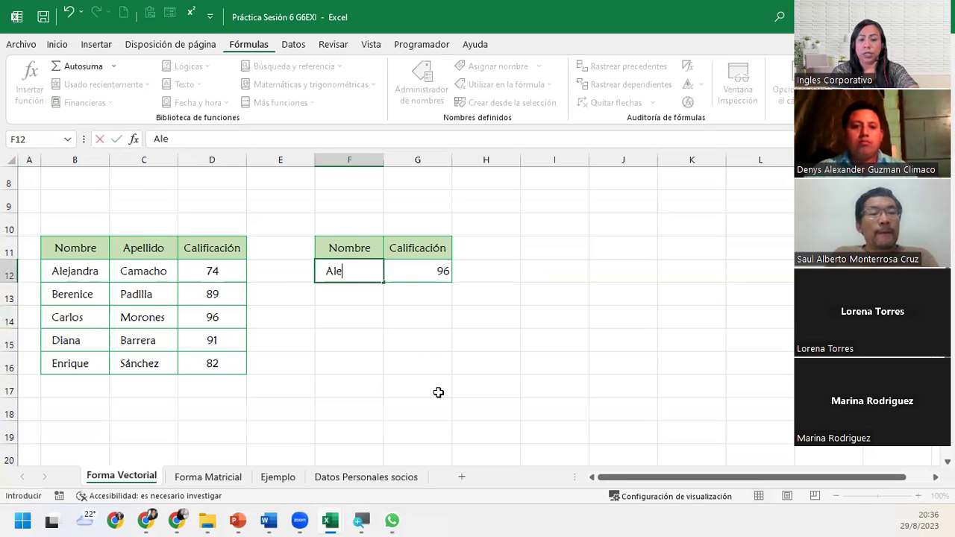
pyautogui.write('andra')
pyautogui.press('Return')
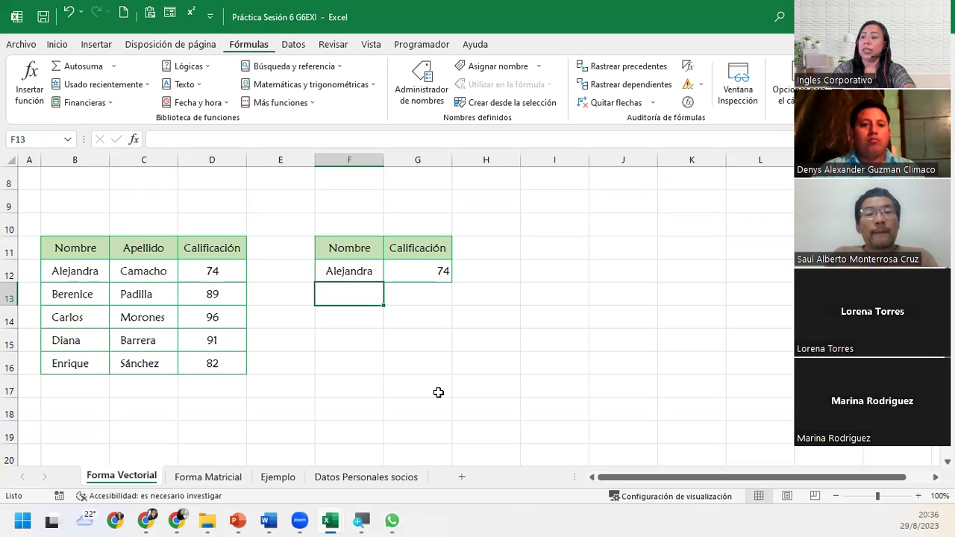
pyautogui.press('Up')
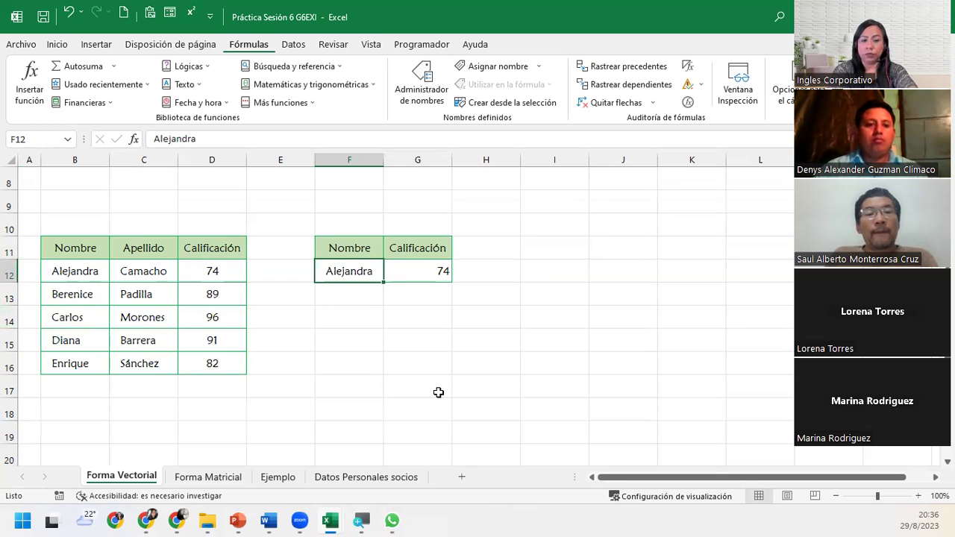
pyautogui.write('Enrique')
pyautogui.press('Return')
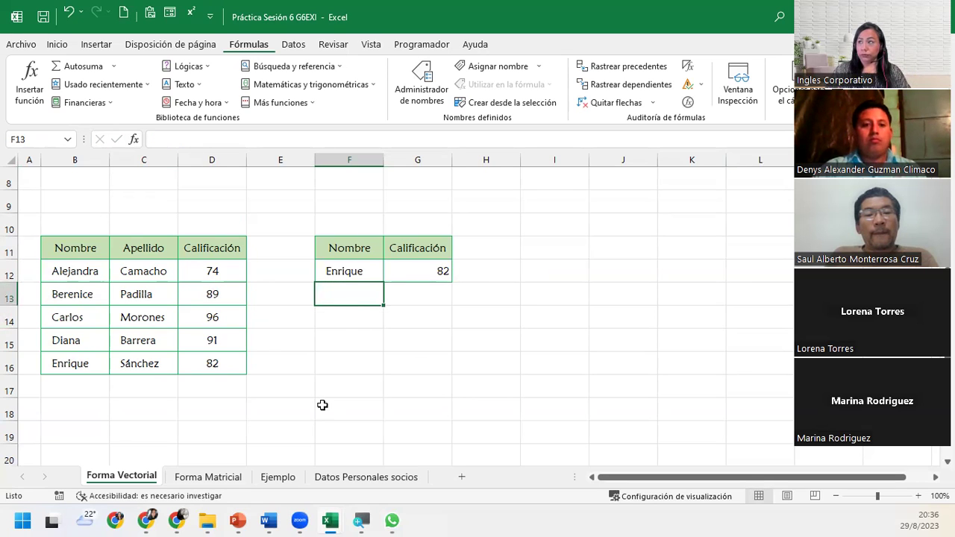
# Test the misspelled name Verenice, inspect G12's formula, then enter Claudia to get 96
pyautogui.click(361, 274)
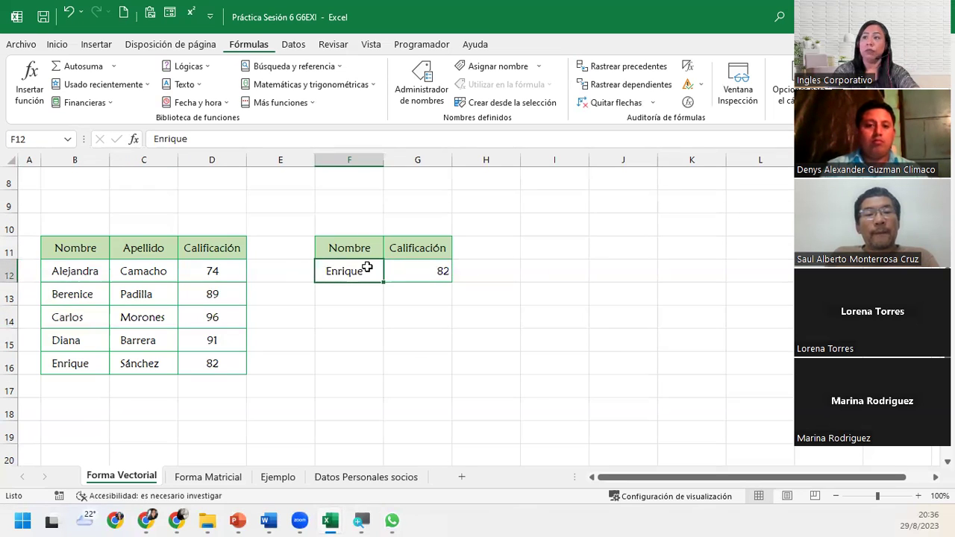
pyautogui.write('Verenic')
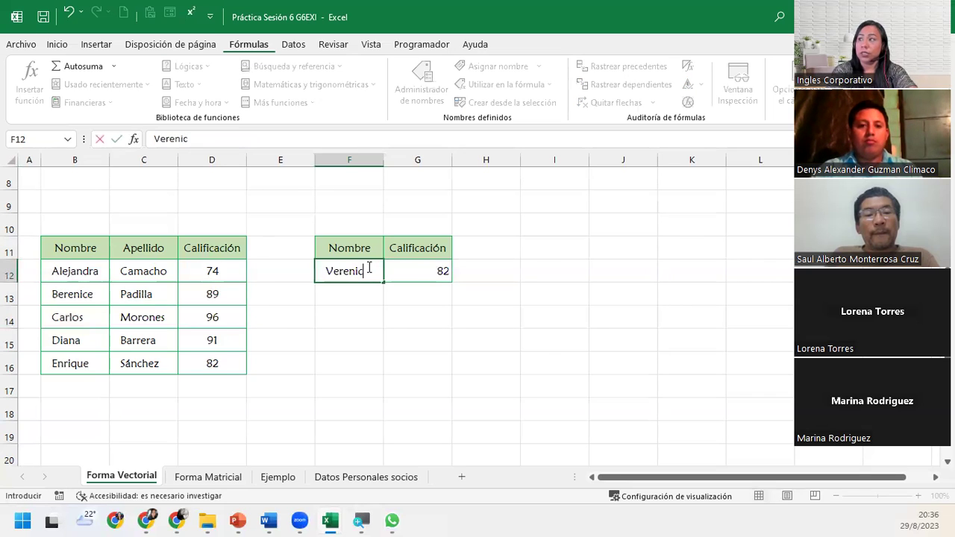
pyautogui.write('e')
pyautogui.press('Return')
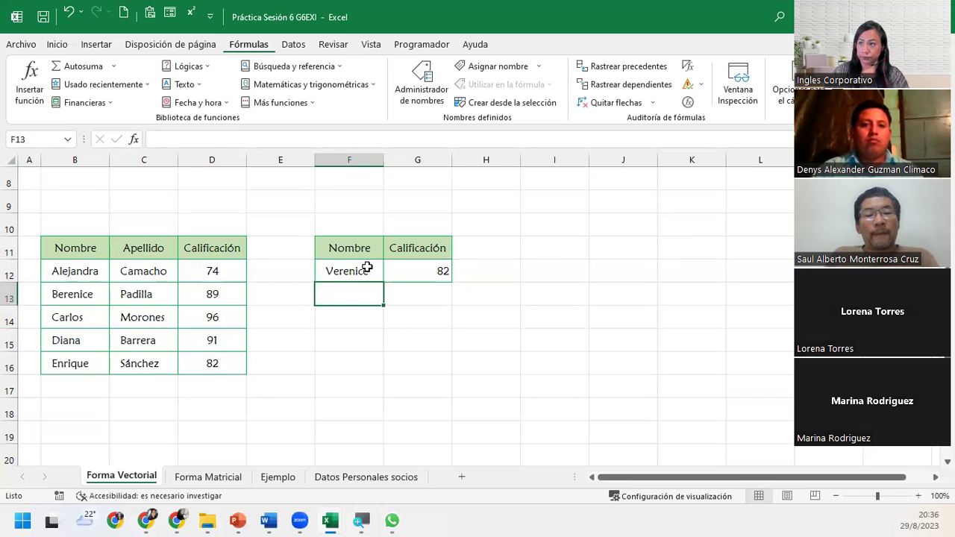
pyautogui.click(410, 268)
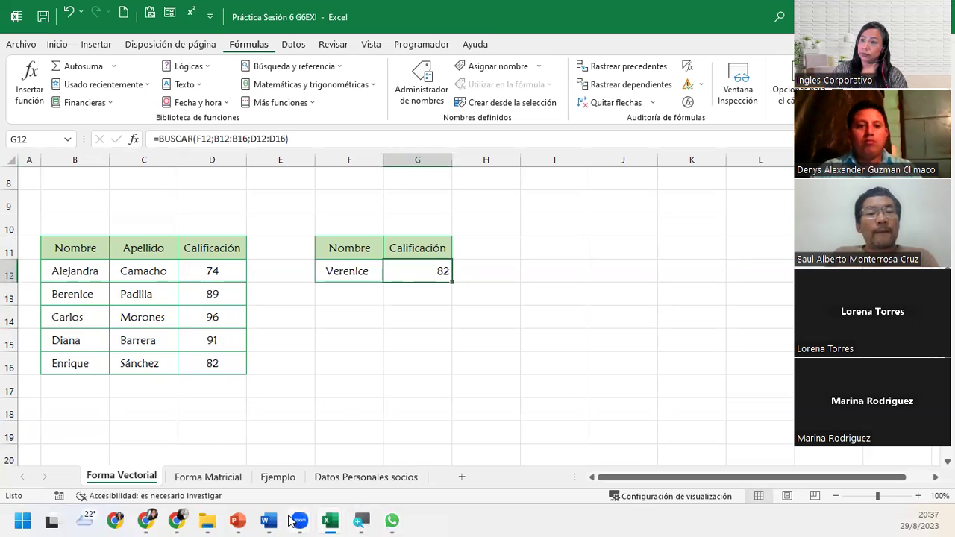
pyautogui.moveTo(299, 521)
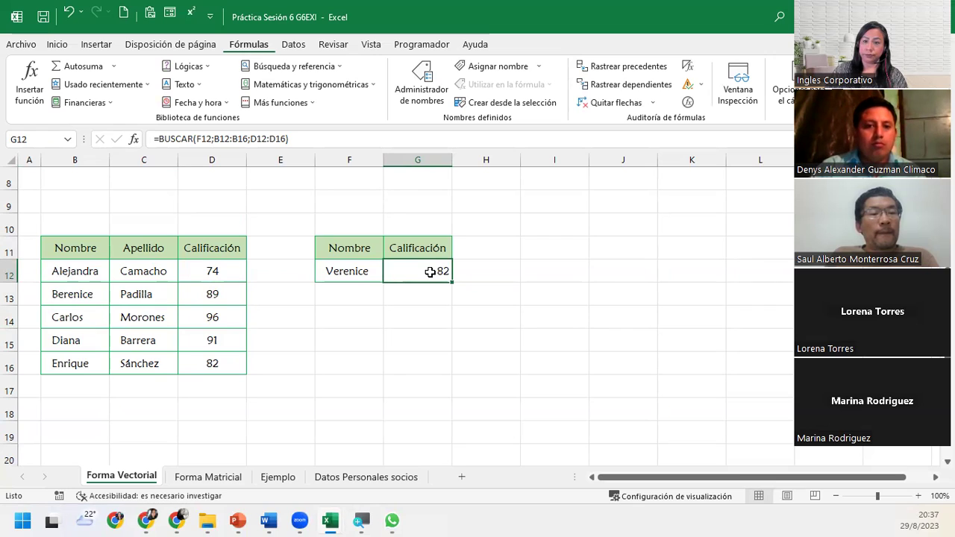
pyautogui.click(359, 266)
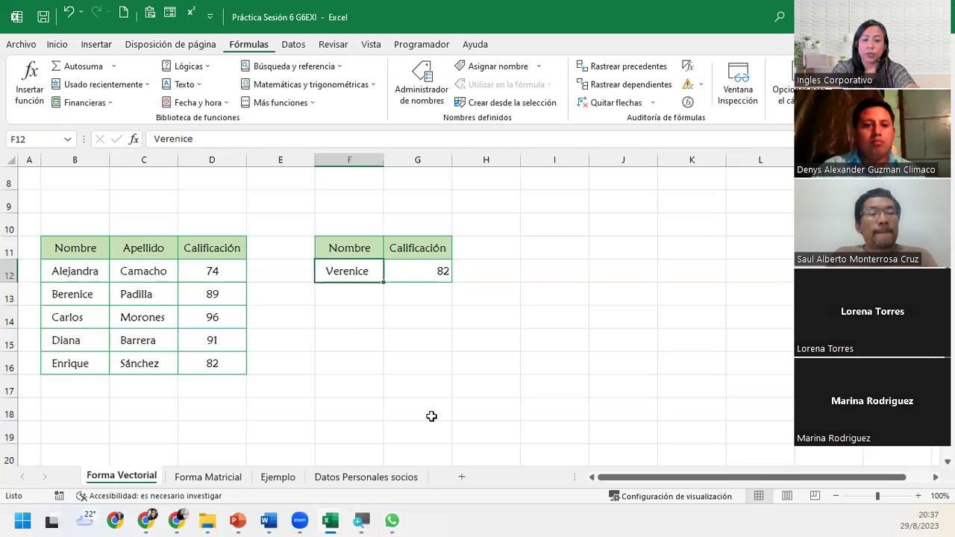
pyautogui.write('Claudia')
pyautogui.press('Return')
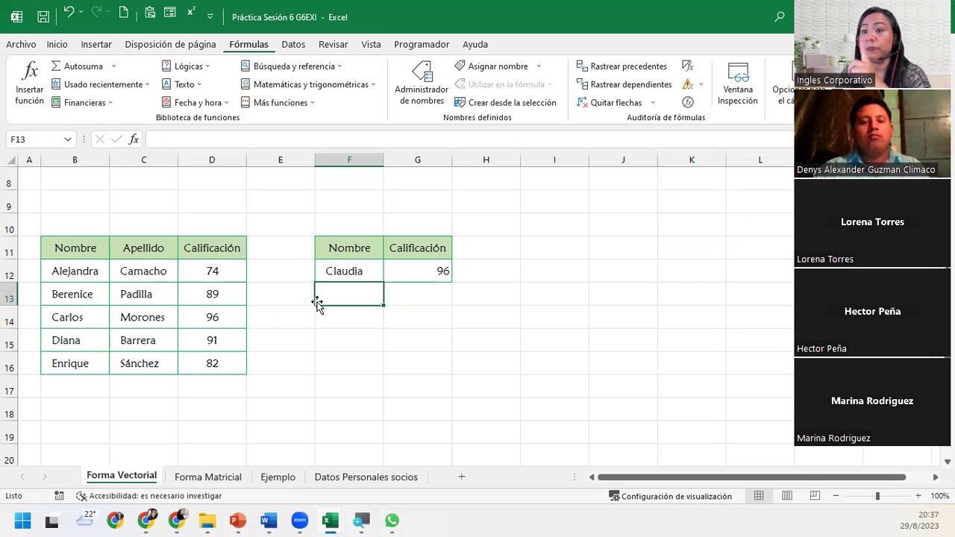
# Highlight names B12:B16, enter Diana in F12 so G12 returns 91, and view its formula
pyautogui.click(65, 247)
pyautogui.moveTo(69, 269); pyautogui.dragTo(77, 364)
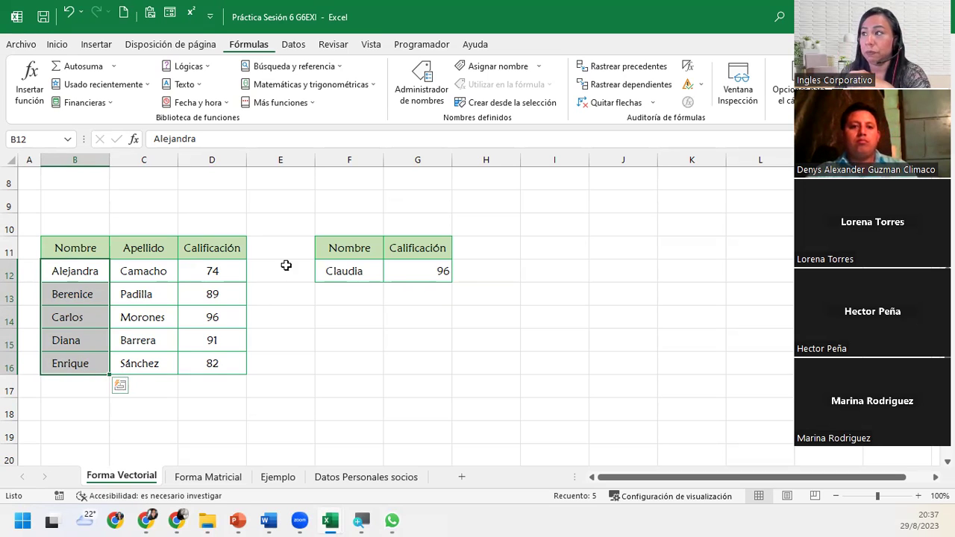
pyautogui.click(368, 277)
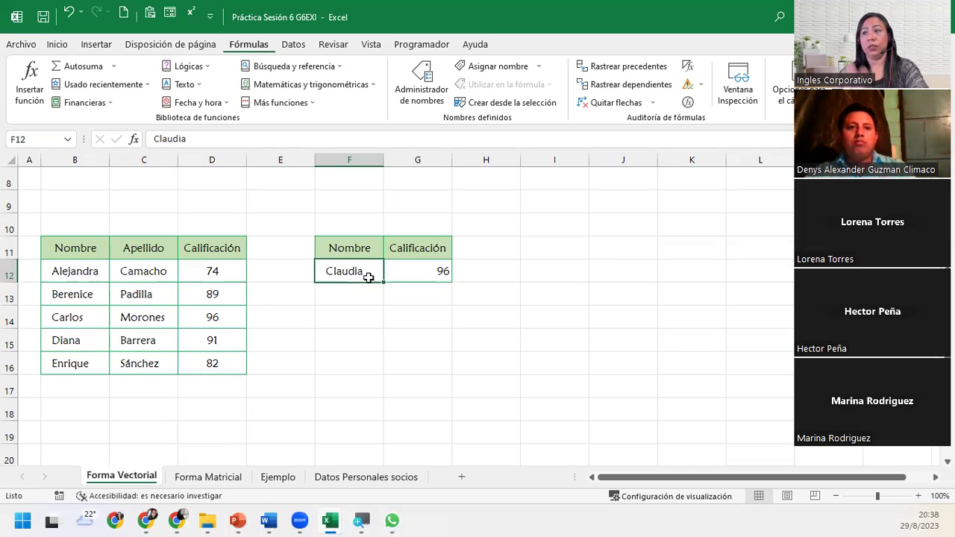
pyautogui.write('Diana')
pyautogui.press('Return')
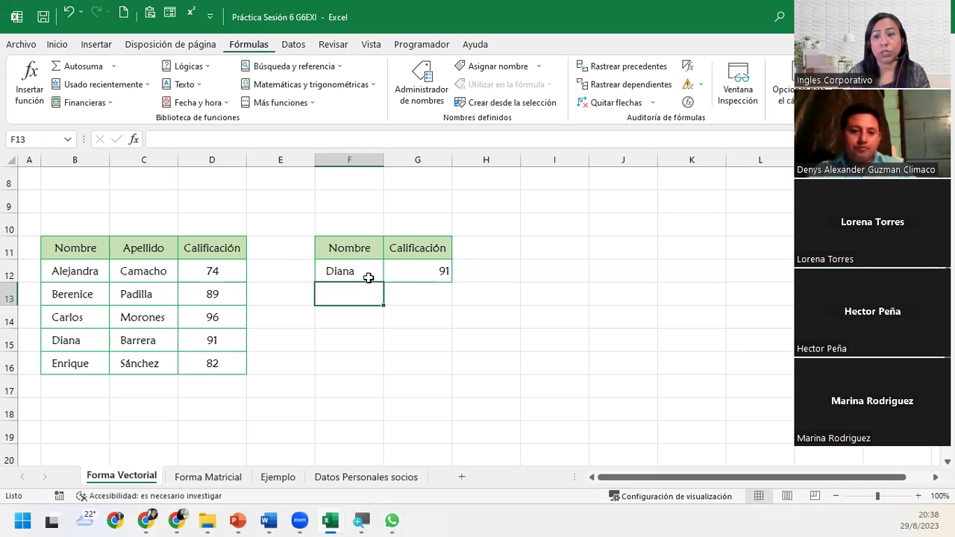
pyautogui.click(413, 270)
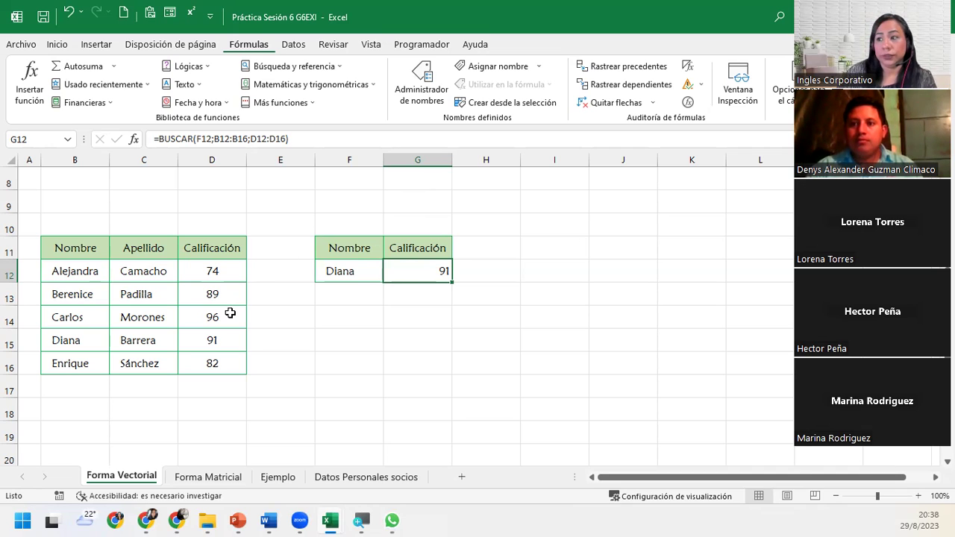
pyautogui.scroll(3, 186, 313)
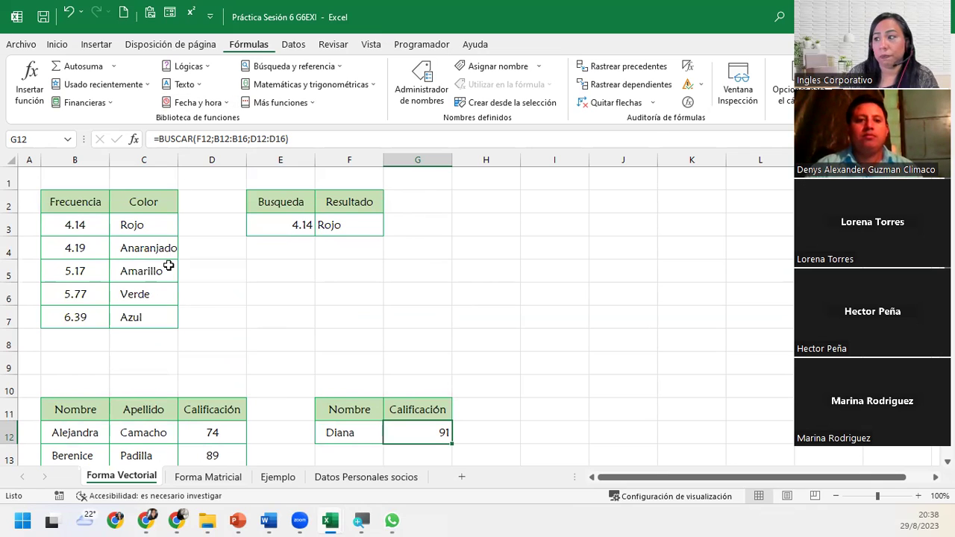
# Switch to the Forma Matricial worksheet with the Venta/Comisión tables
pyautogui.click(221, 478)
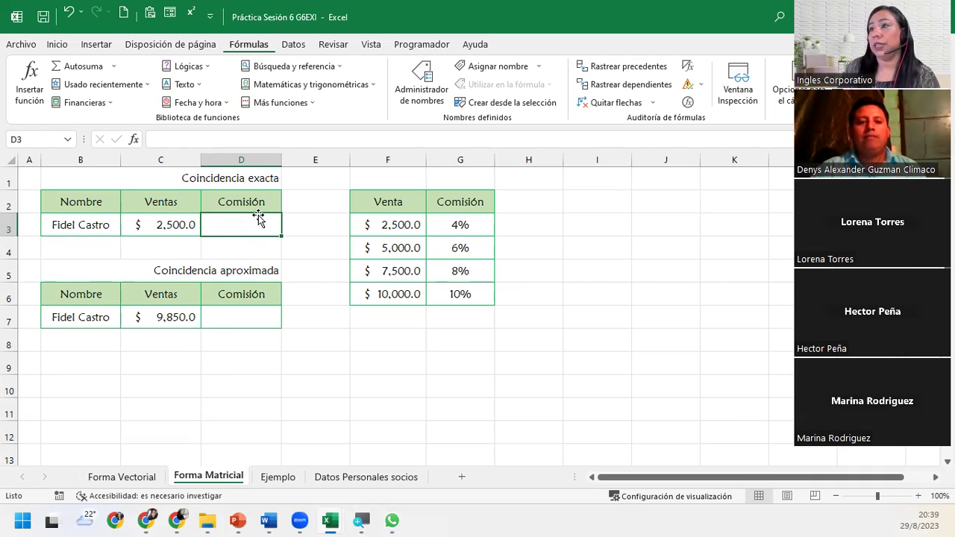
# Insert BUSCAR into D3 from the lookup functions list, choosing its array form
pyautogui.click(291, 65)
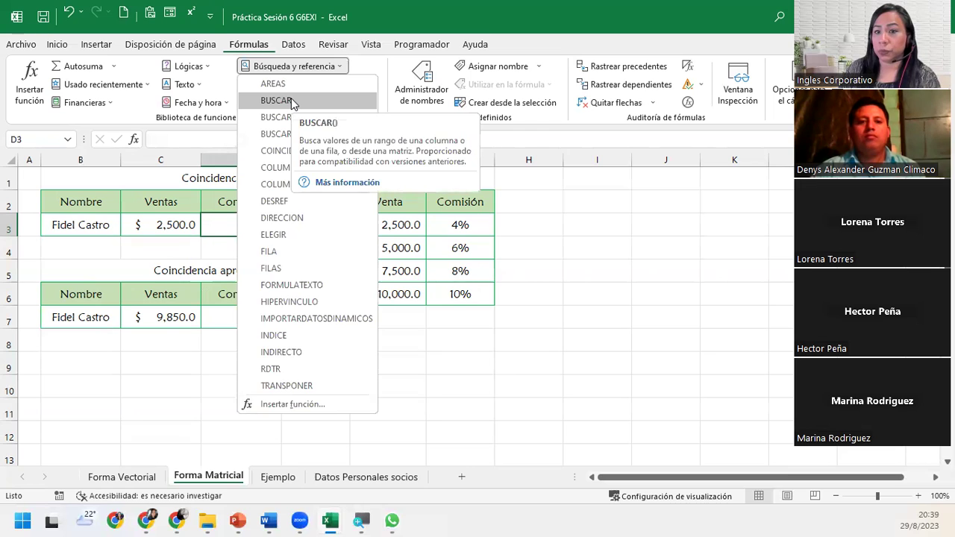
pyautogui.click(291, 103)
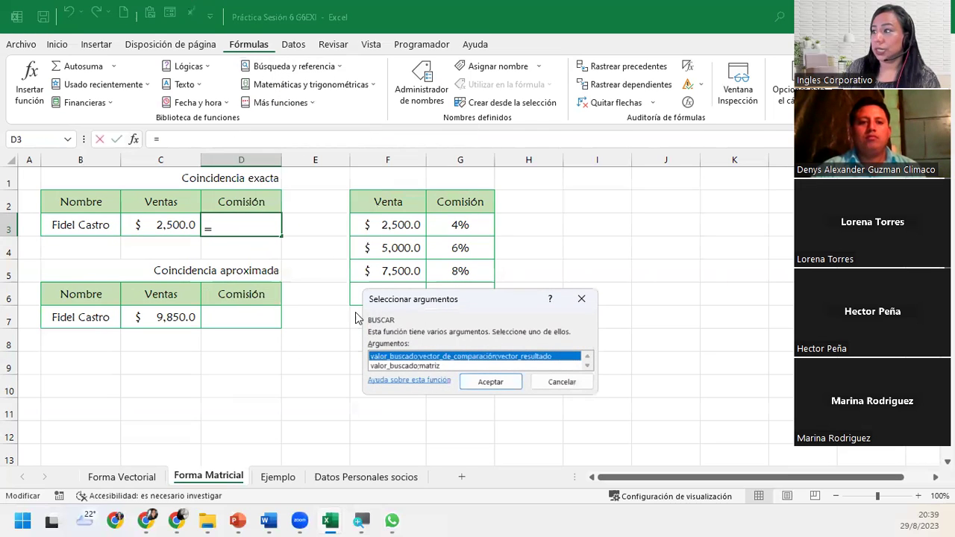
pyautogui.click(394, 366)
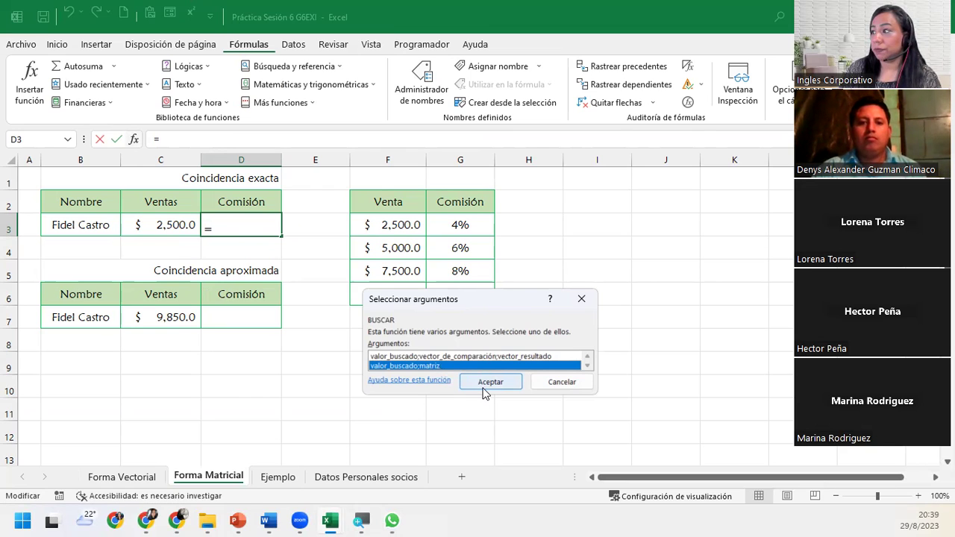
pyautogui.click(483, 385)
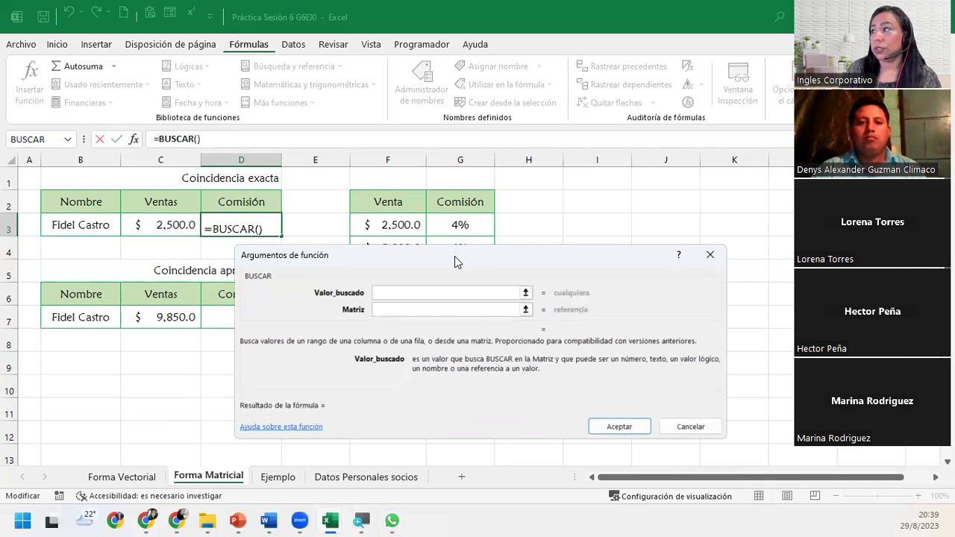
pyautogui.moveTo(454, 256); pyautogui.dragTo(389, 323)
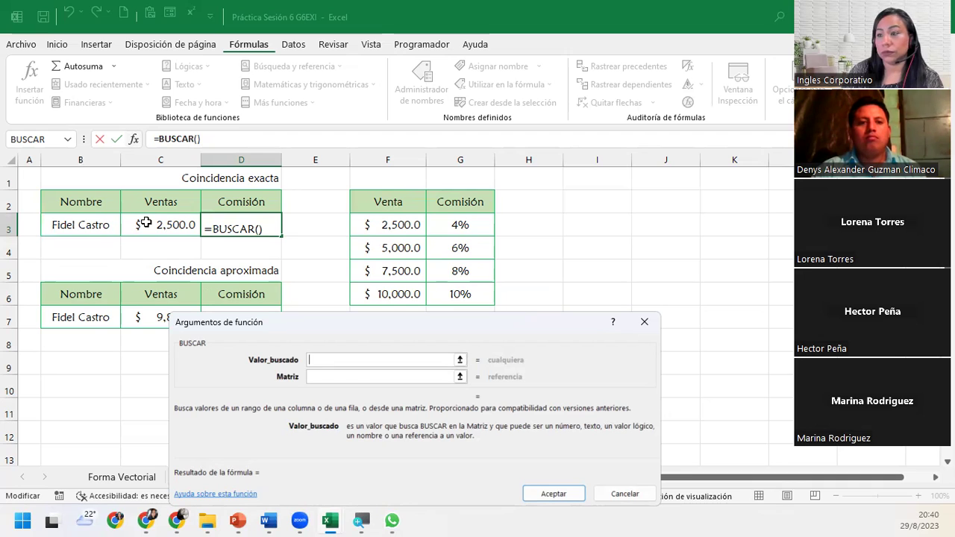
# Set Valor_buscado to C3 and Matriz to F3:G6, confirming =BUSCAR(C3;F3:G6) for 4%
pyautogui.click(145, 222)
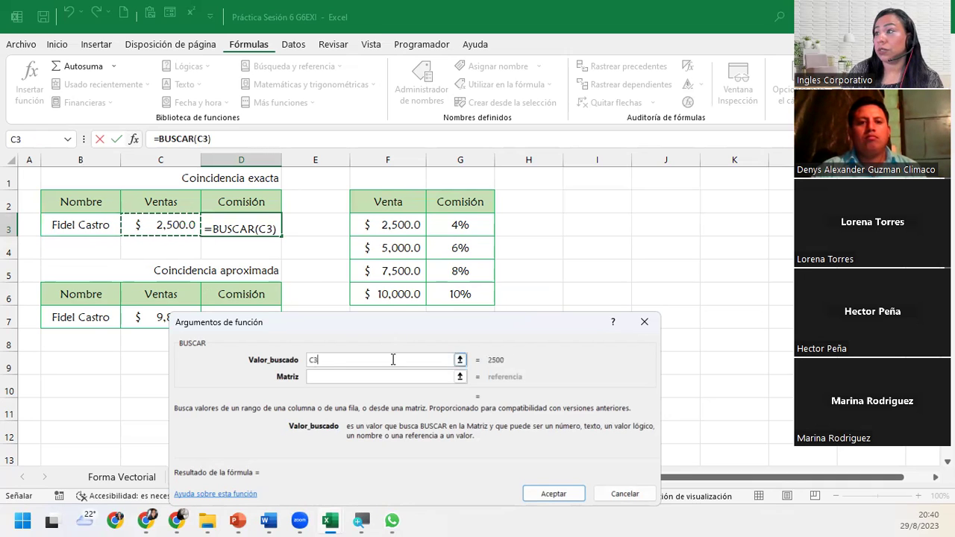
pyautogui.click(337, 376)
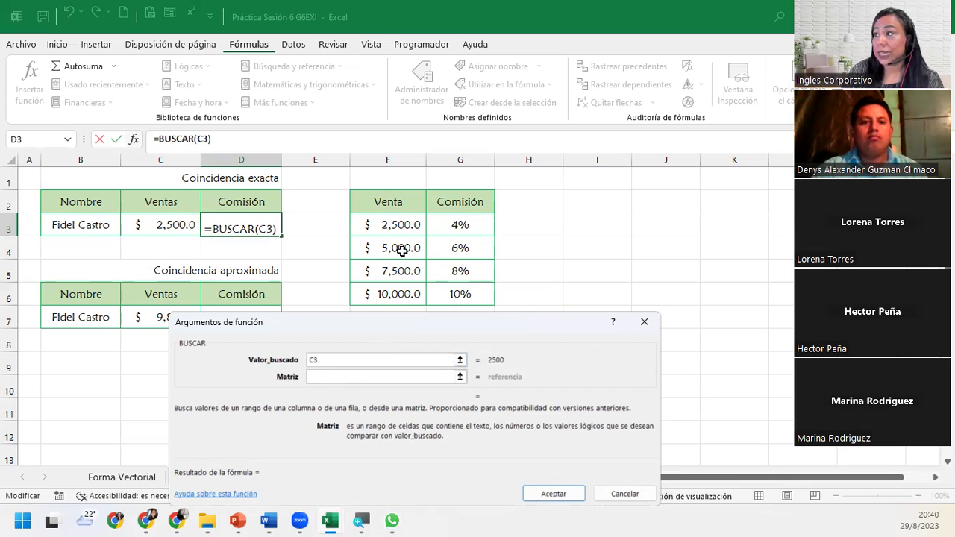
pyautogui.moveTo(373, 222)
pyautogui.mouseDown()
pyautogui.moveTo(411, 225)
pyautogui.moveTo(464, 291)
pyautogui.mouseUp()
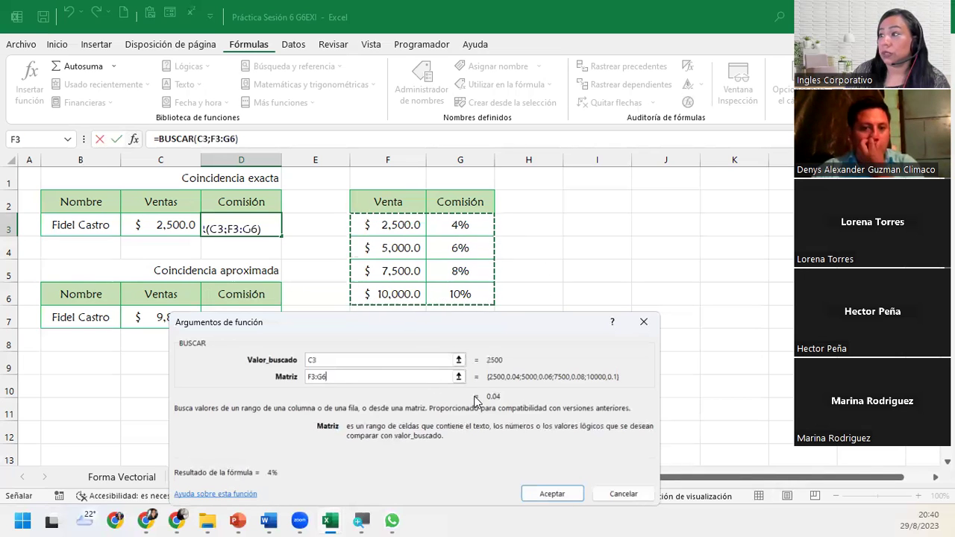
pyautogui.click(550, 494)
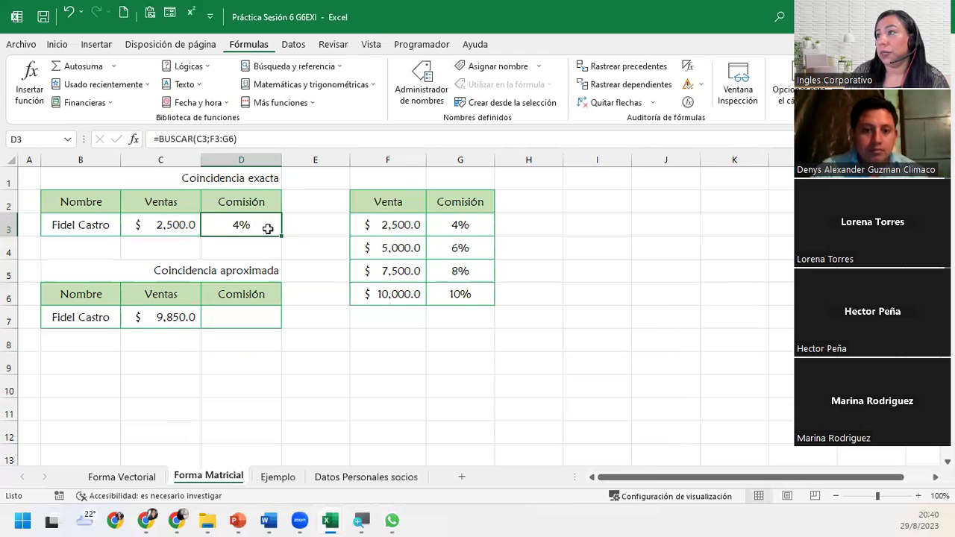
# Change the exact-match sale in C3 from 2500 to 7500
pyautogui.click(439, 224)
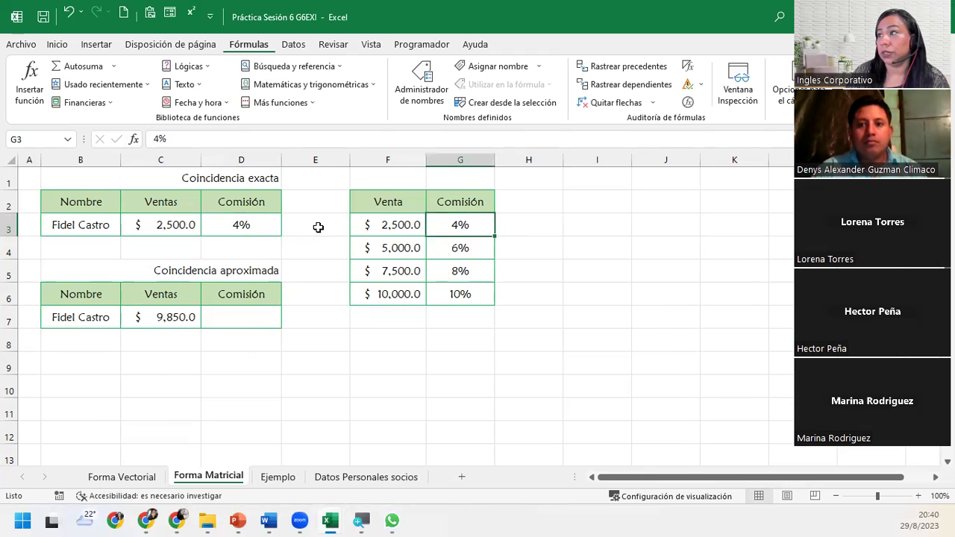
pyautogui.click(165, 222)
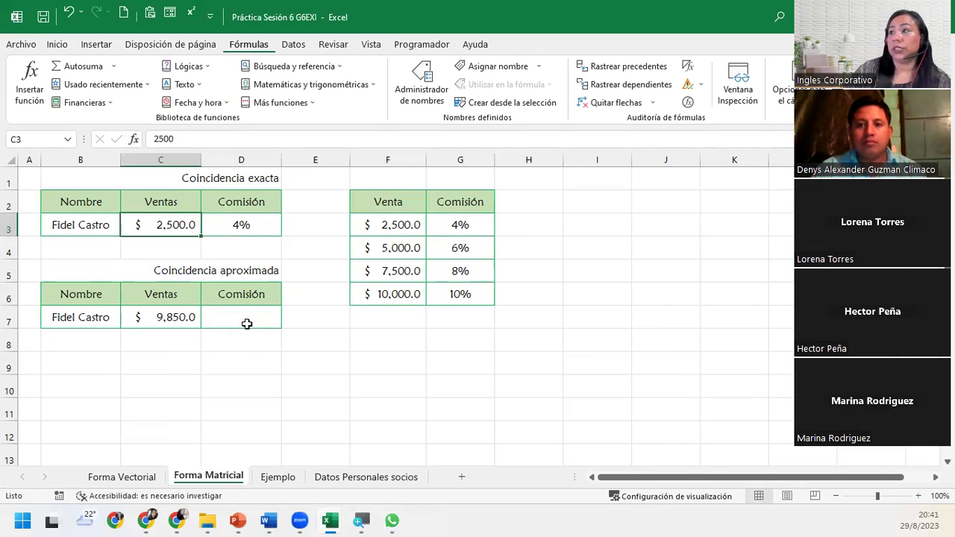
pyautogui.doubleClick(161, 225)
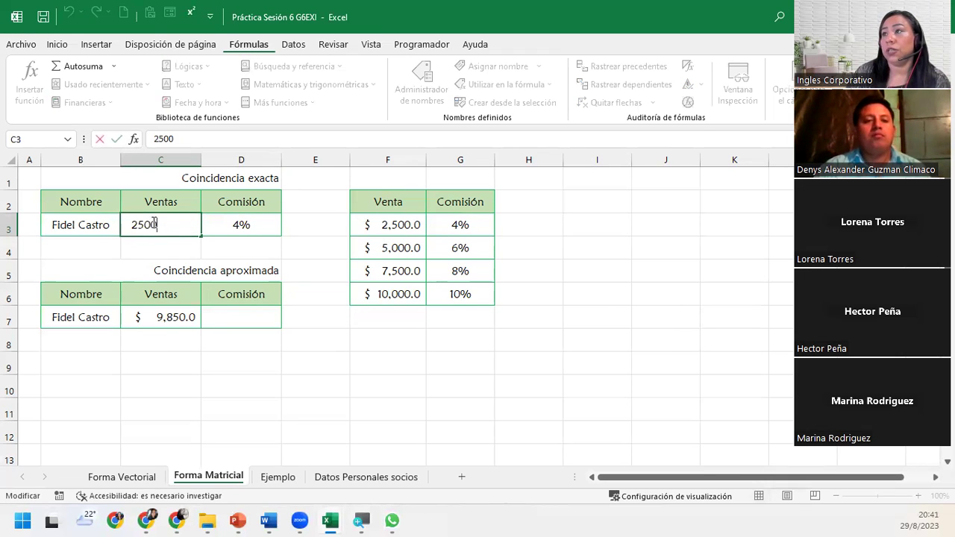
pyautogui.press('BackSpace')
pyautogui.write('7')
pyautogui.press('Return')
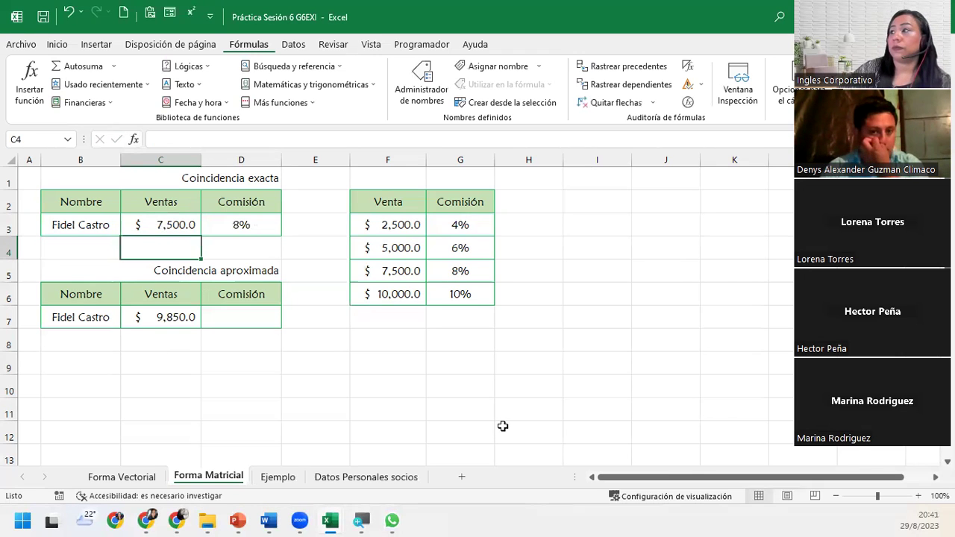
# Confirm D3's BUSCAR formula now returns 8% against the Venta values in F3:F6
pyautogui.click(267, 225)
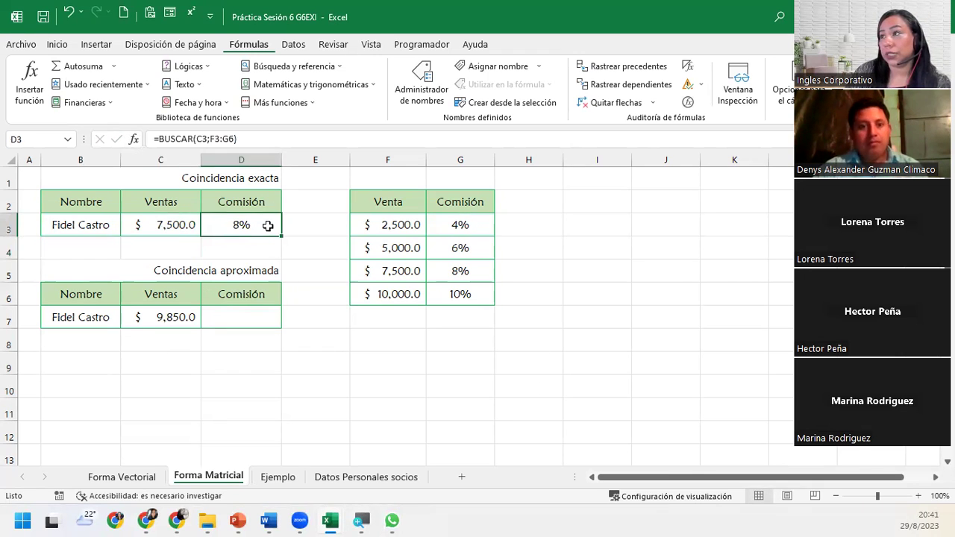
pyautogui.click(255, 318)
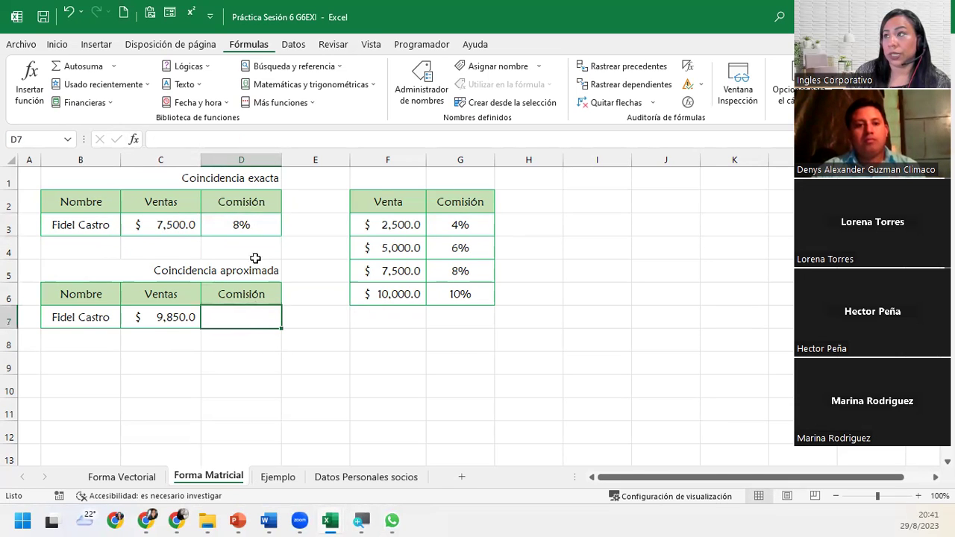
pyautogui.click(256, 182)
pyautogui.click(245, 224)
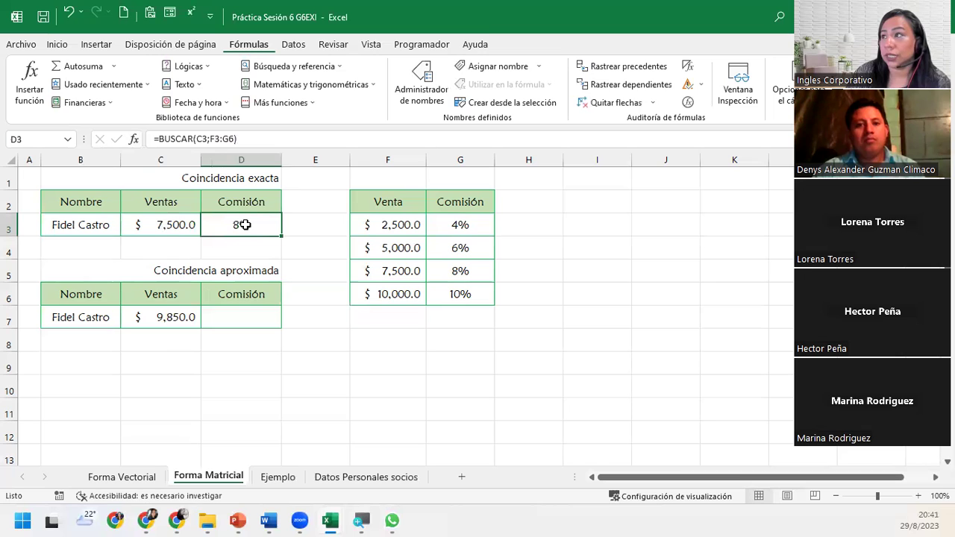
pyautogui.click(172, 222)
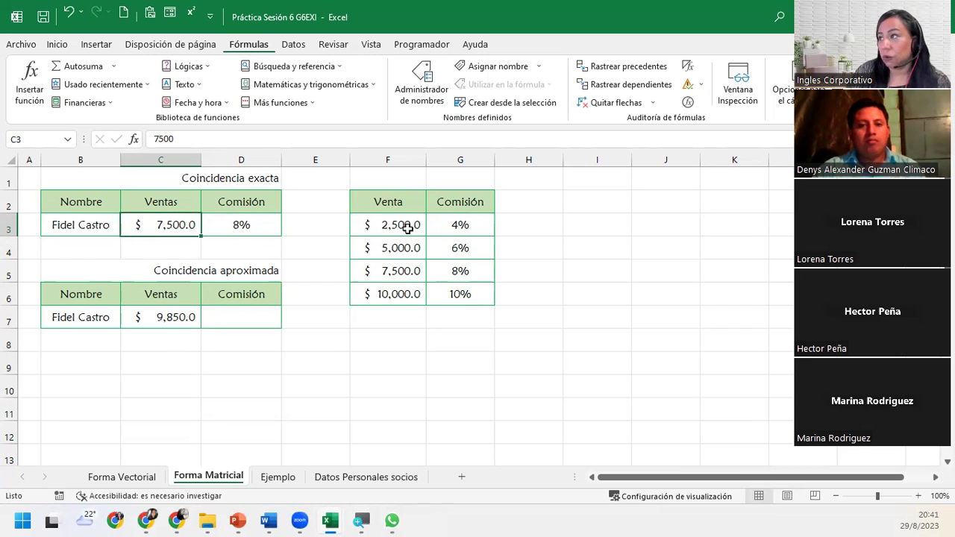
pyautogui.moveTo(382, 227); pyautogui.dragTo(387, 285)
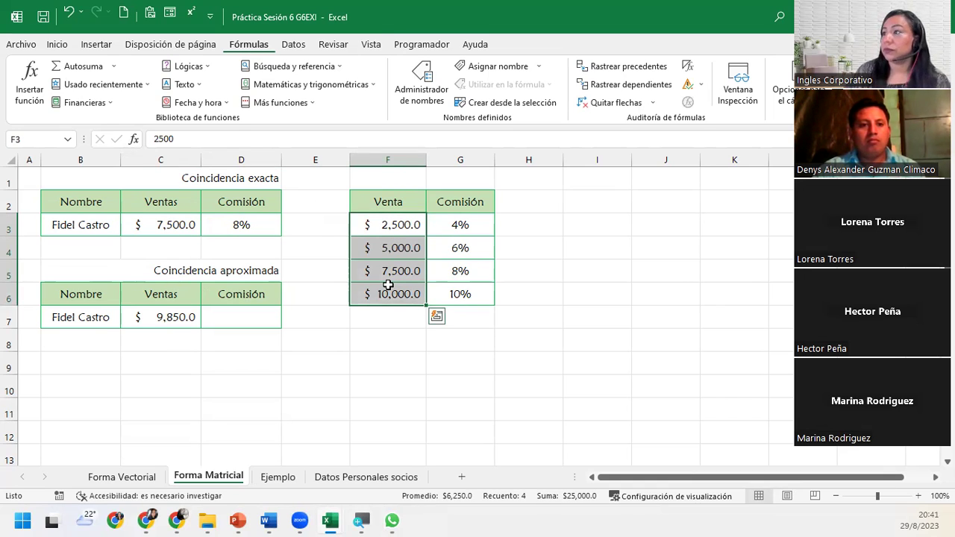
pyautogui.click(274, 316)
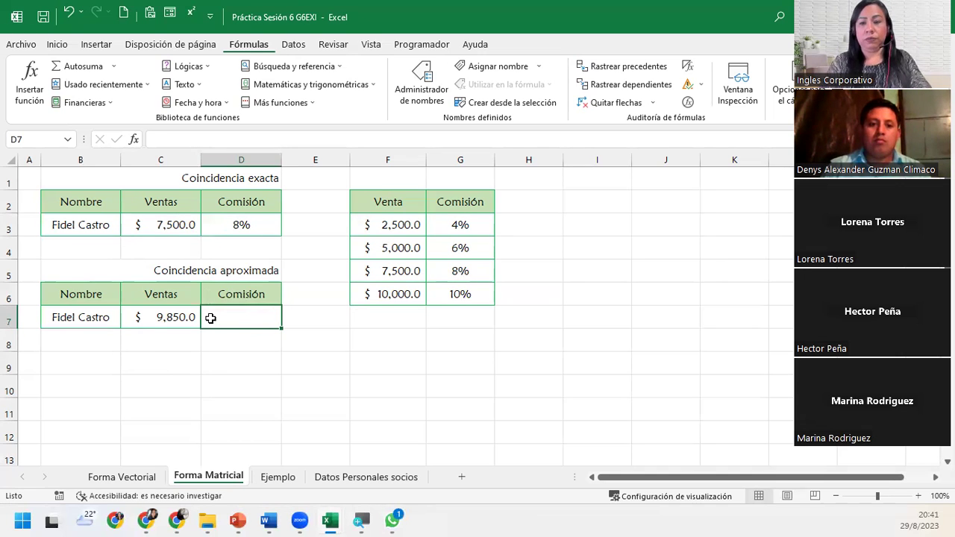
# Enter =BUSCAR(C7;F3:G6) in D7, returning 8% for the 9,850 sale
pyautogui.write('=')
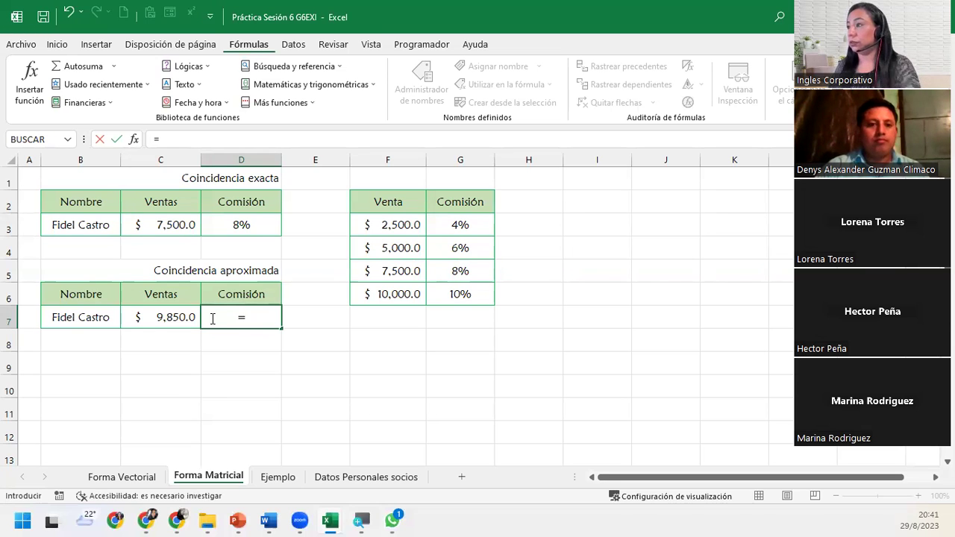
pyautogui.write('buscar')
pyautogui.press('Tab')
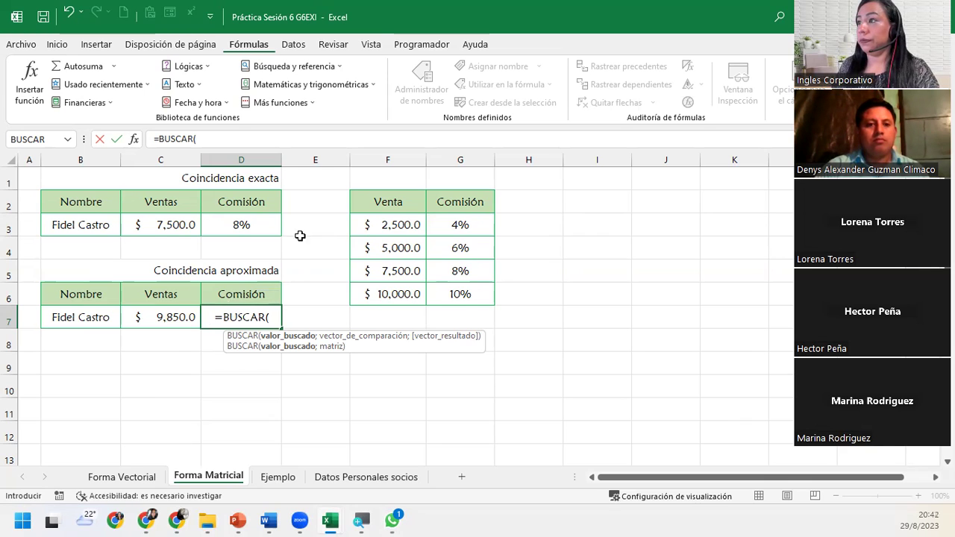
pyautogui.click(155, 317)
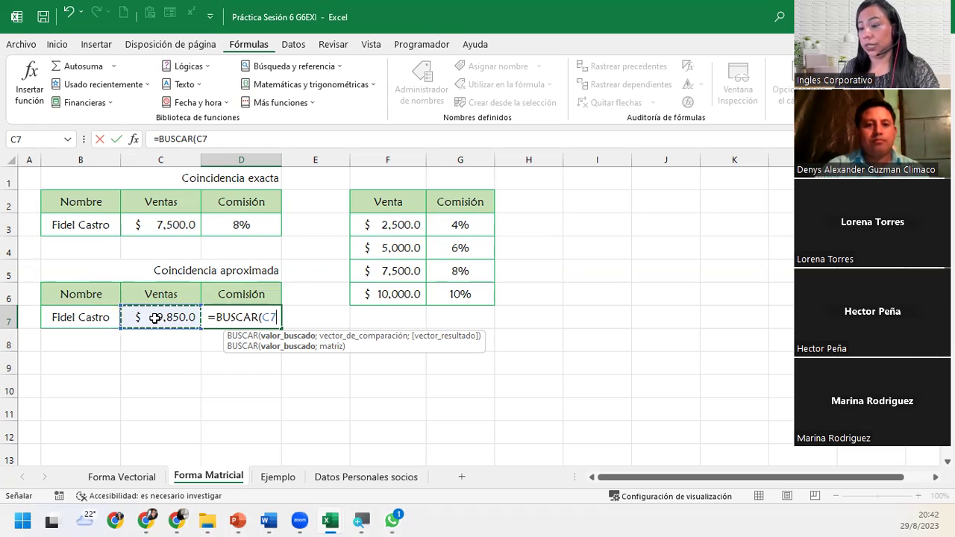
pyautogui.write(';')
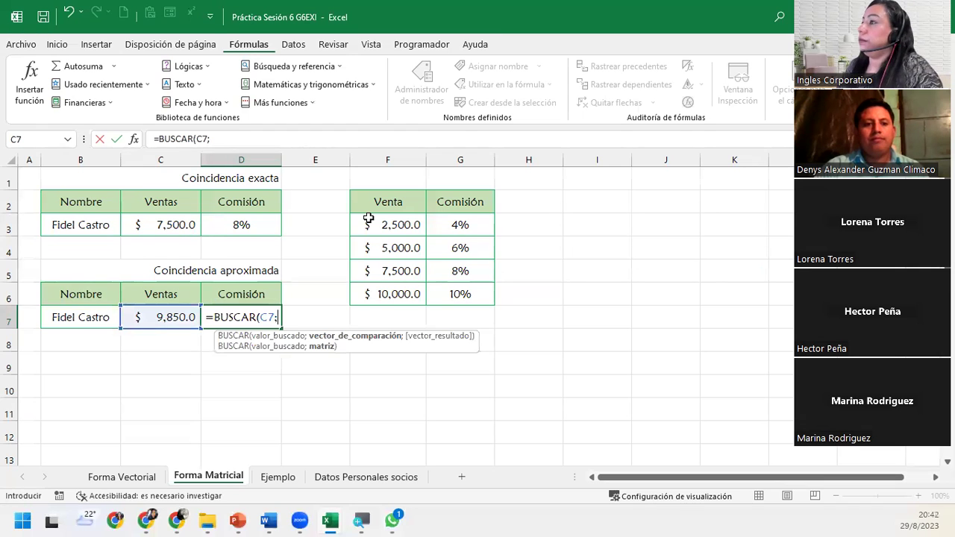
pyautogui.click(368, 219)
pyautogui.moveTo(368, 219); pyautogui.dragTo(458, 286)
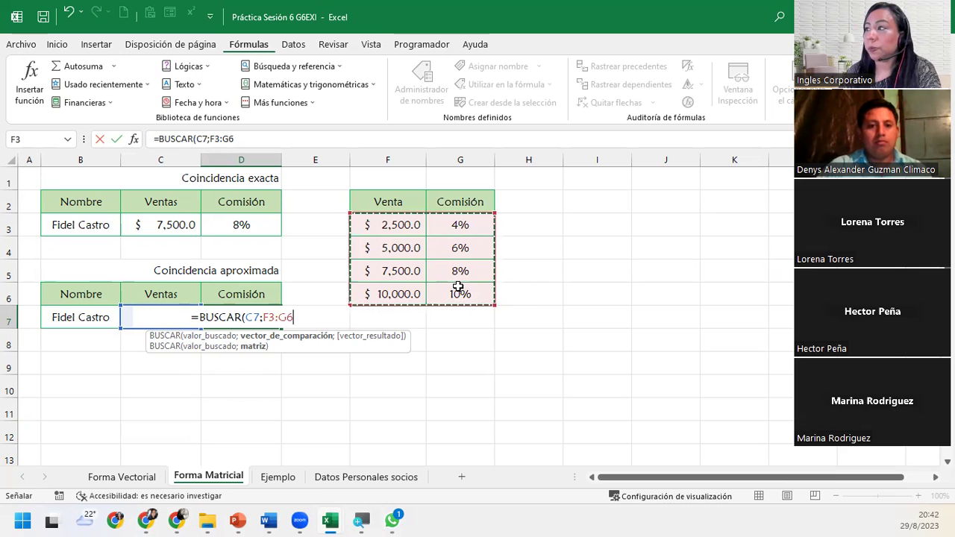
pyautogui.write(')')
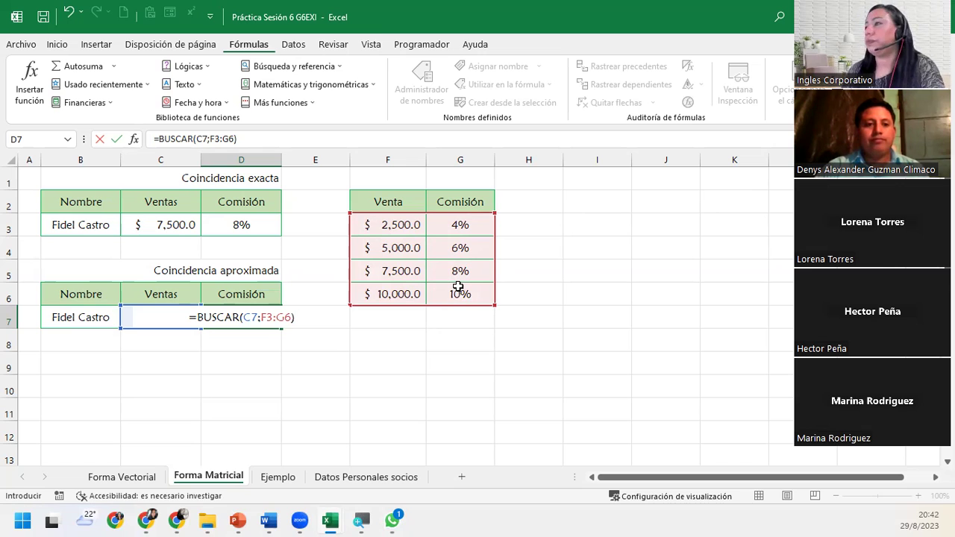
pyautogui.press('Return')
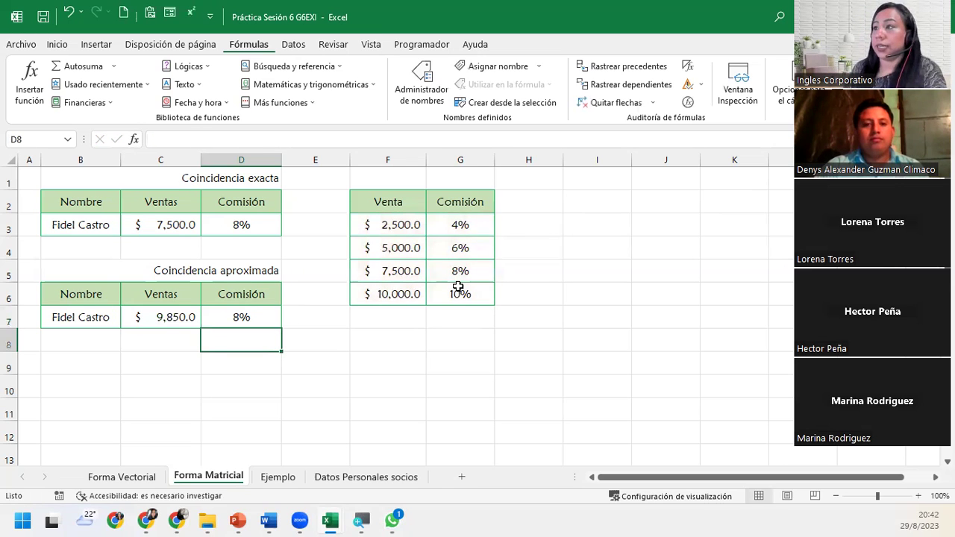
pyautogui.click(215, 312)
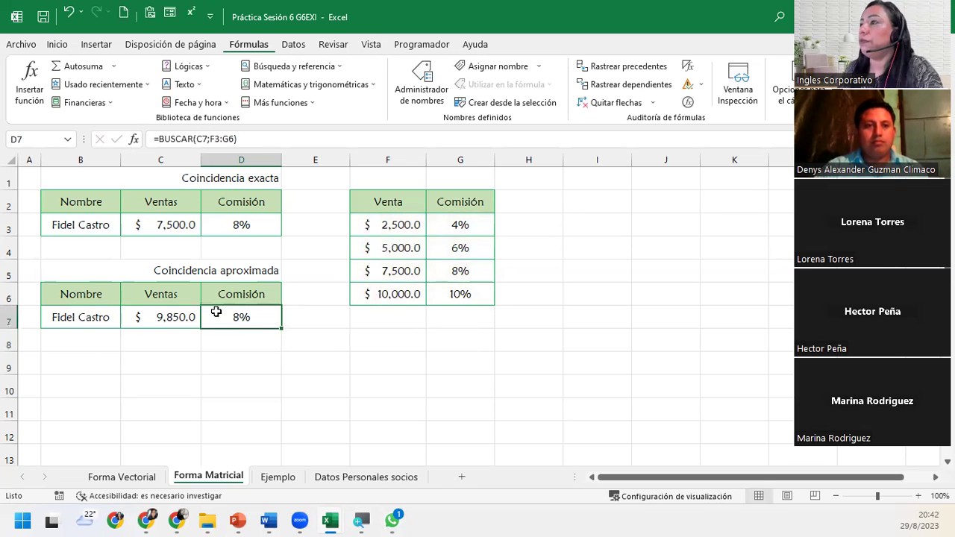
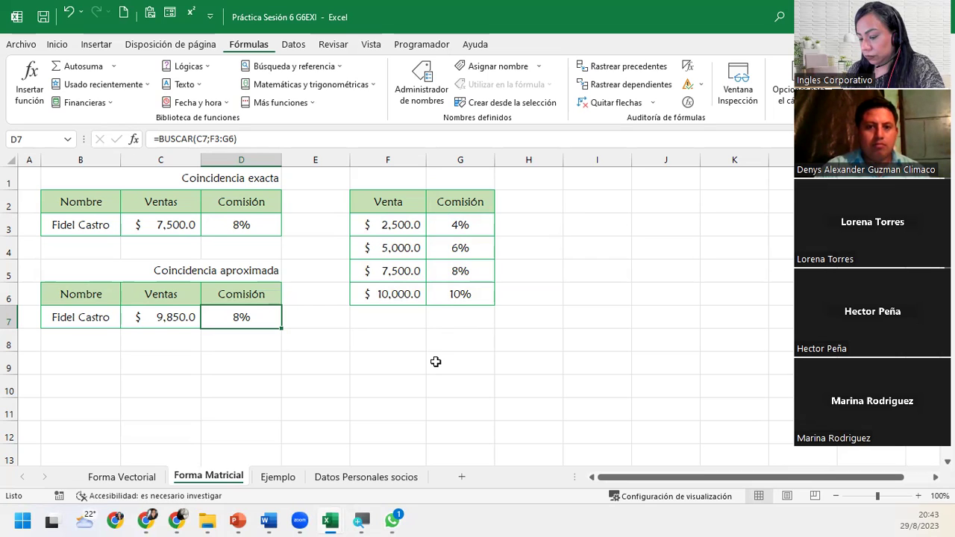
# Enter sales of 10001, 25,000 and 2499.99 in C7, leaving the commission at #N/D
pyautogui.click(160, 320)
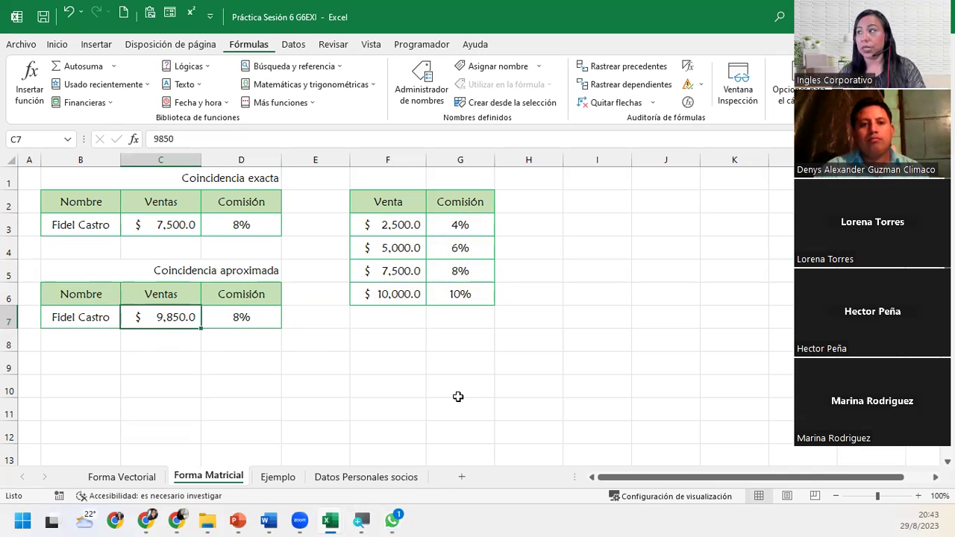
pyautogui.write('10')
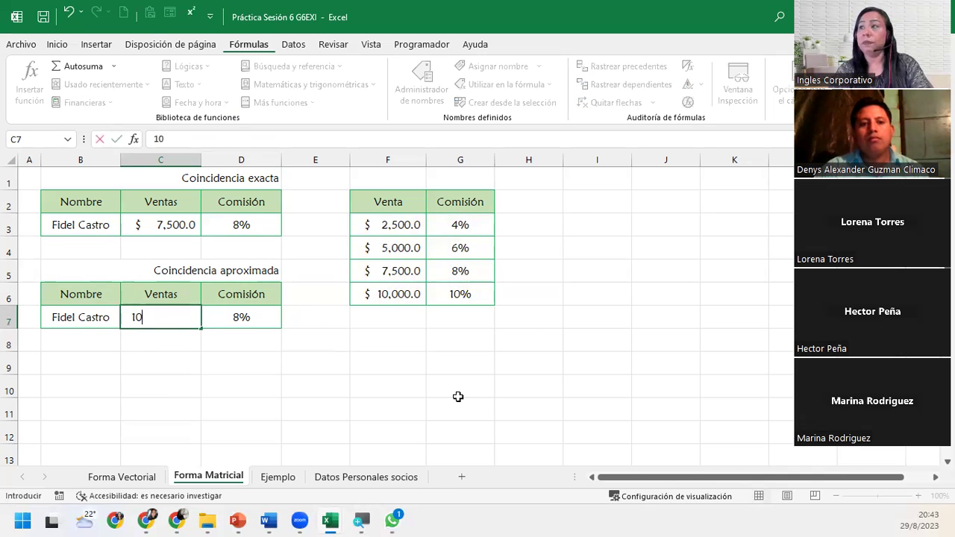
pyautogui.write('001')
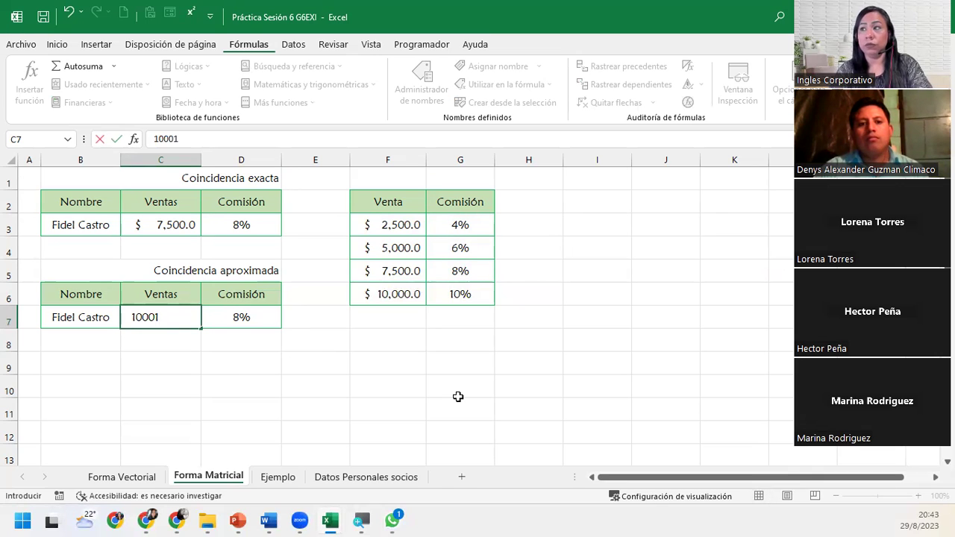
pyautogui.press('Return')
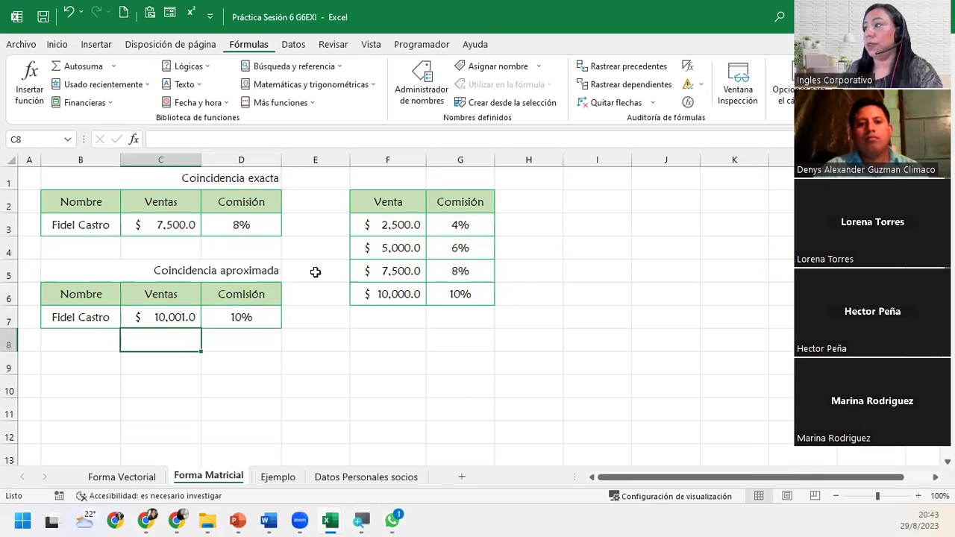
pyautogui.click(177, 319)
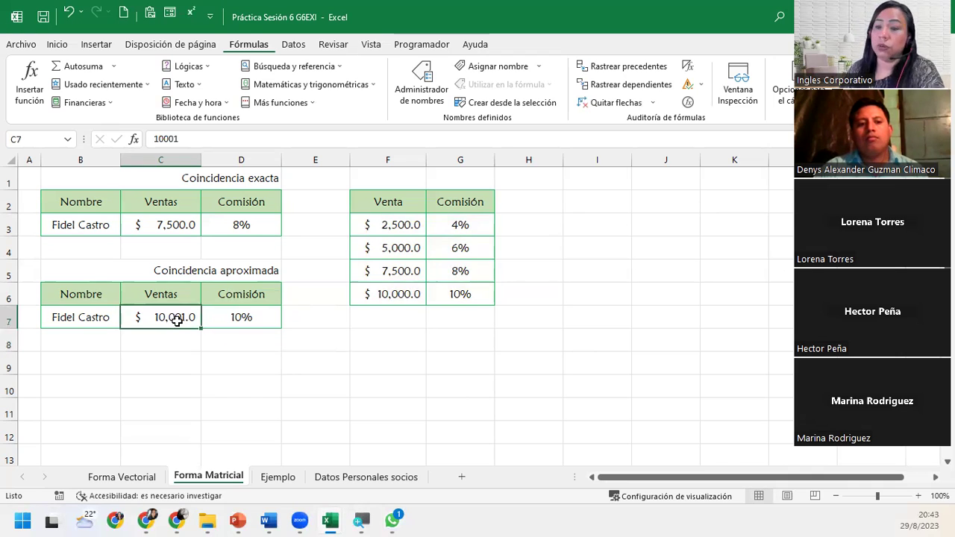
pyautogui.write('25,')
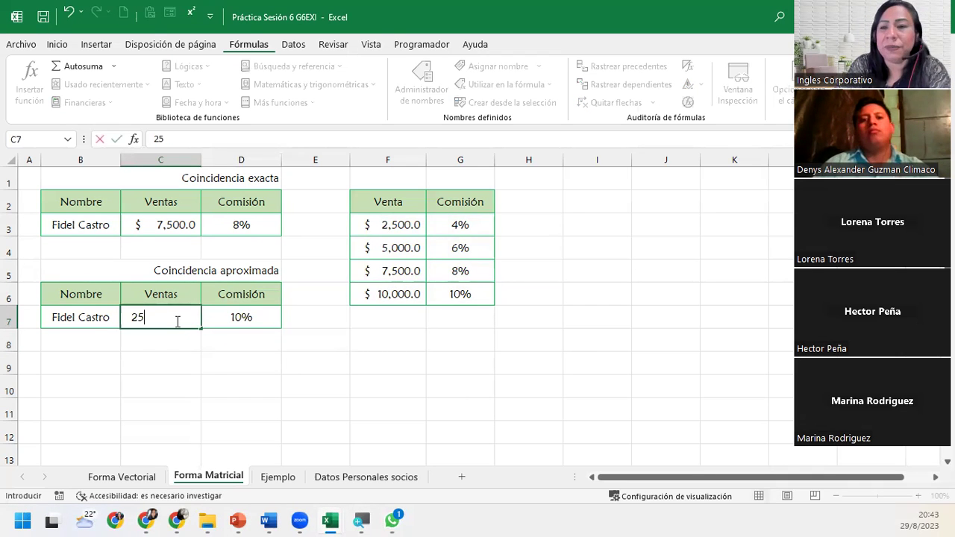
pyautogui.write('000')
pyautogui.press('Return')
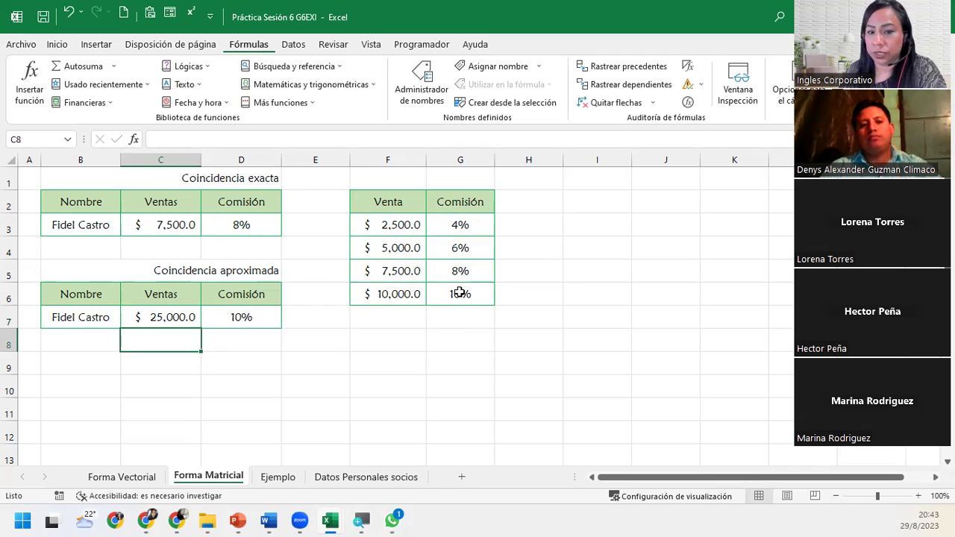
pyautogui.click(183, 318)
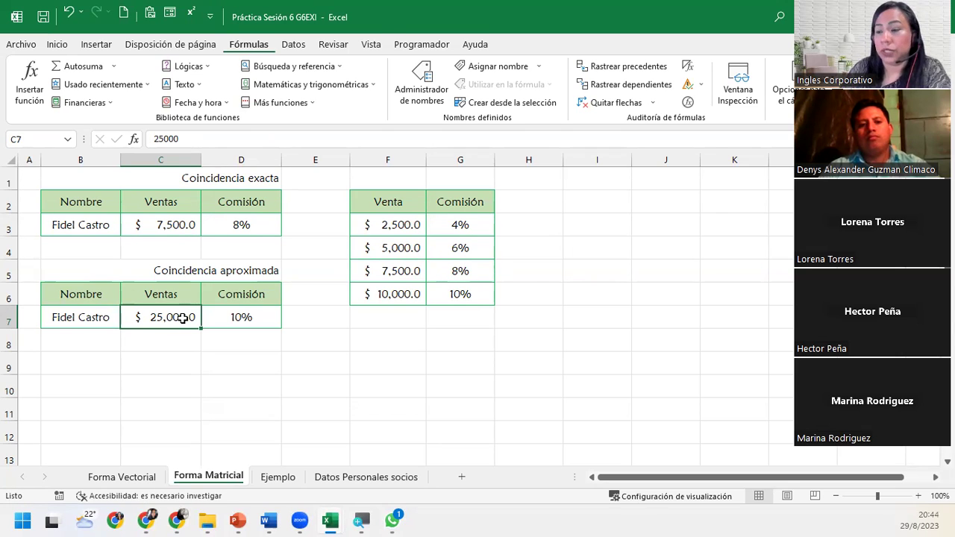
pyautogui.write('2')
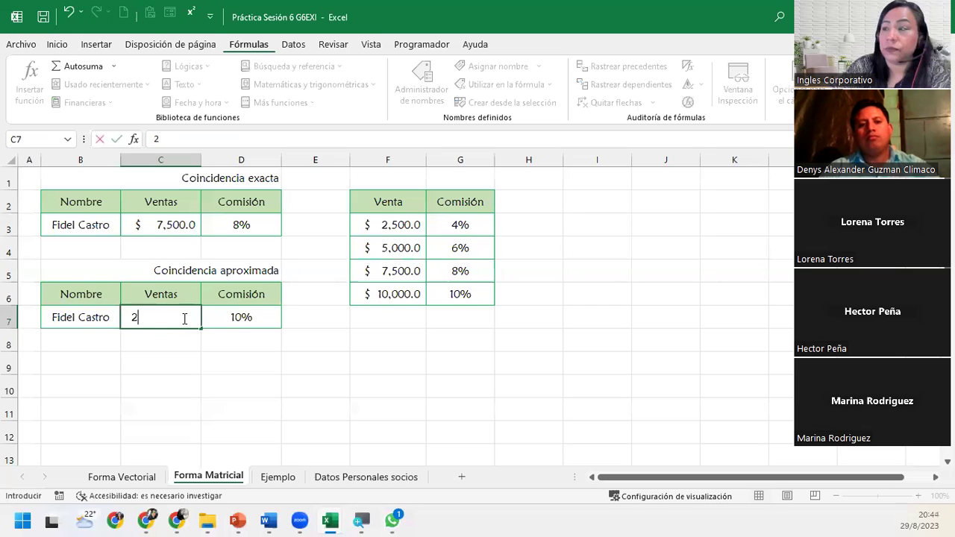
pyautogui.write('499.99')
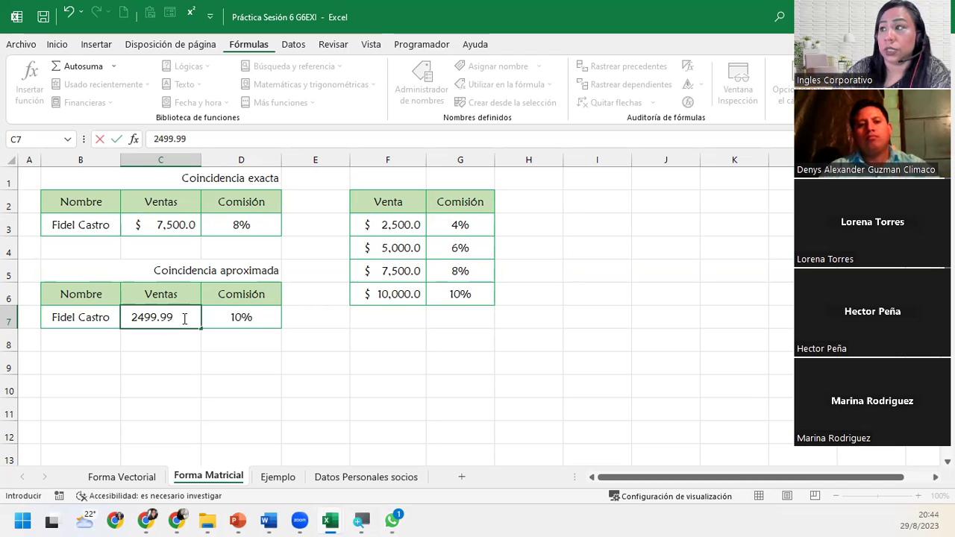
pyautogui.press('Return')
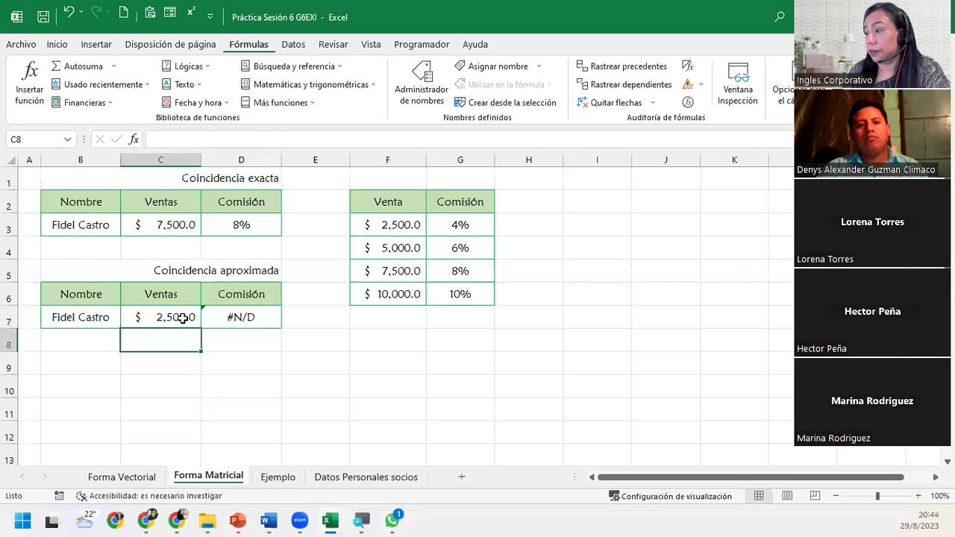
pyautogui.click(232, 314)
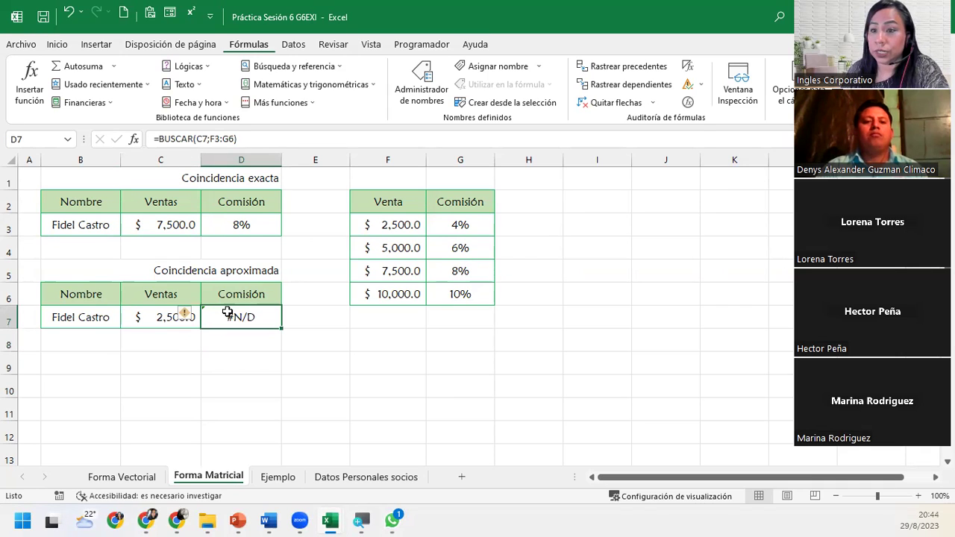
pyautogui.click(166, 321)
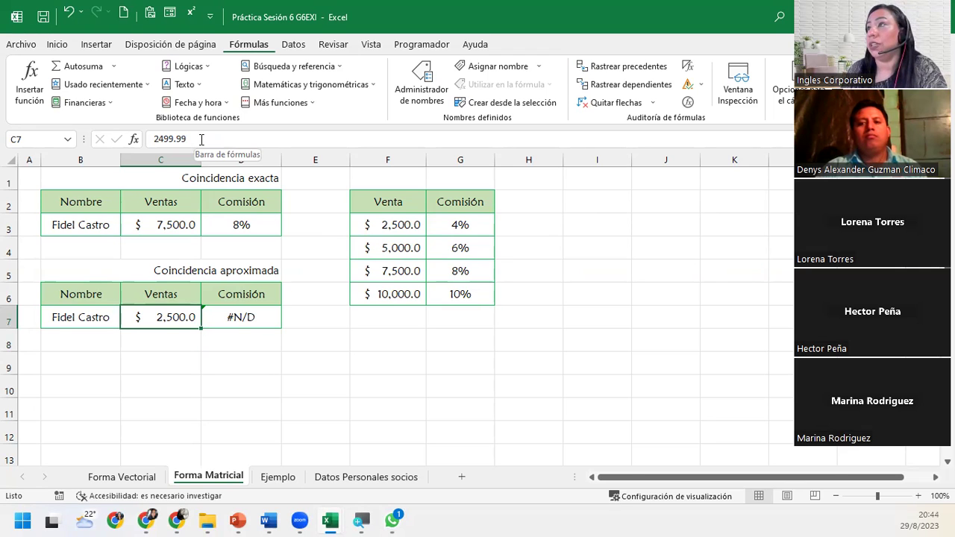
pyautogui.click(200, 139)
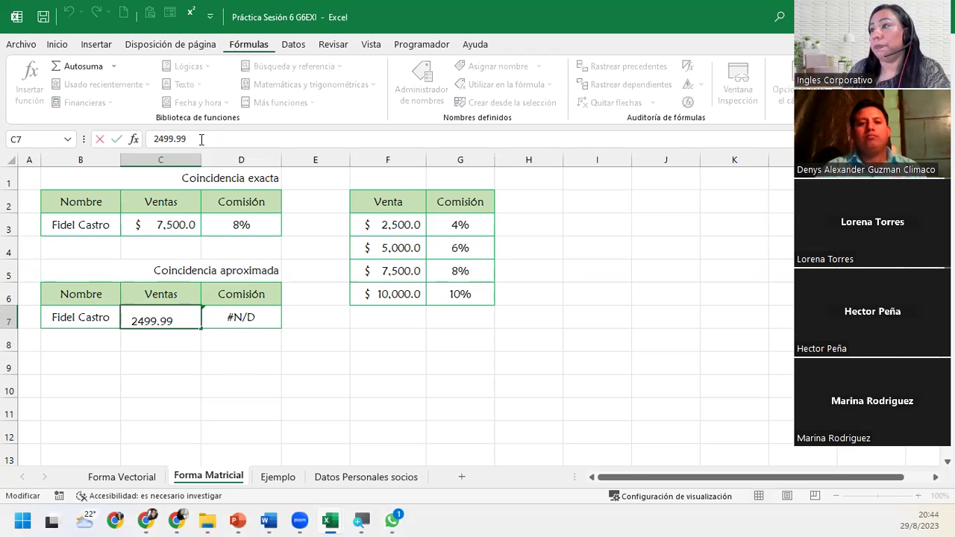
pyautogui.moveTo(200, 139); pyautogui.dragTo(112, 144)
pyautogui.write('2500')
pyautogui.press('Return')
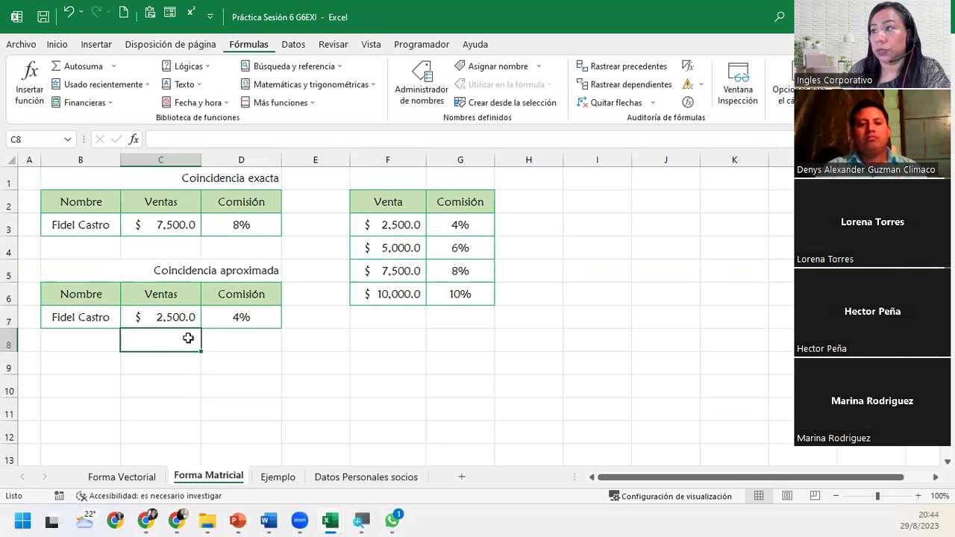
pyautogui.click(191, 312)
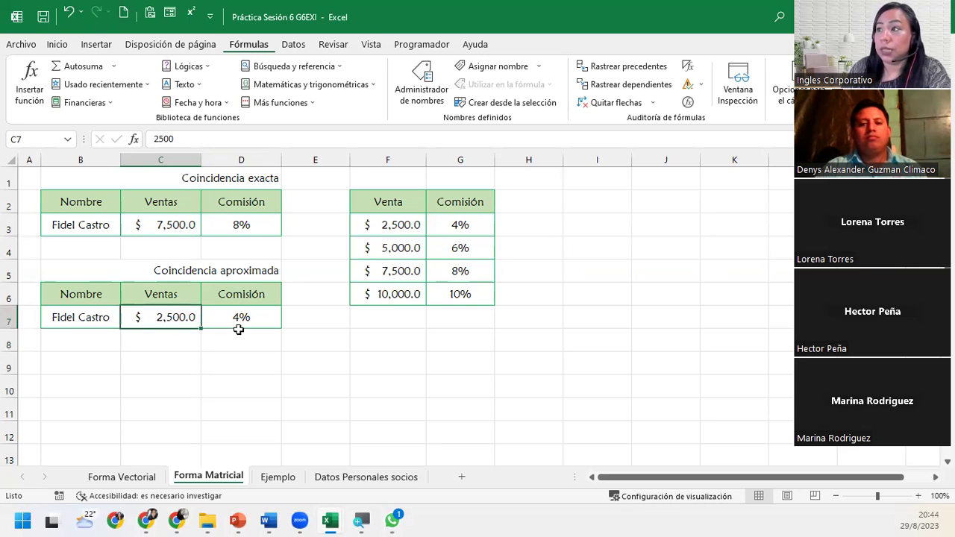
pyautogui.click(68, 12)
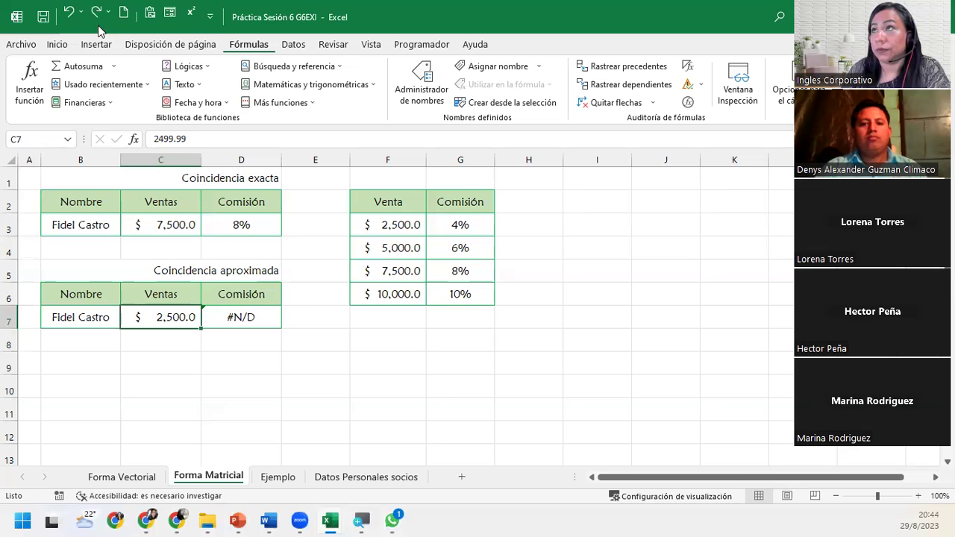
pyautogui.click(261, 319)
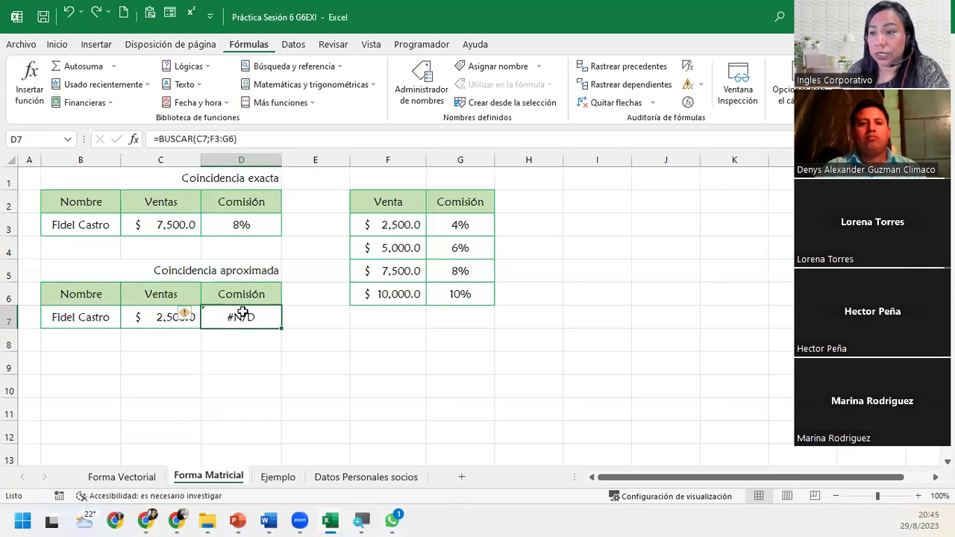
# Insert SI.ERROR( before BUSCAR in D7, making it =SI.ERROR(BUSCAR(C7;F3:G6)
pyautogui.doubleClick(243, 312)
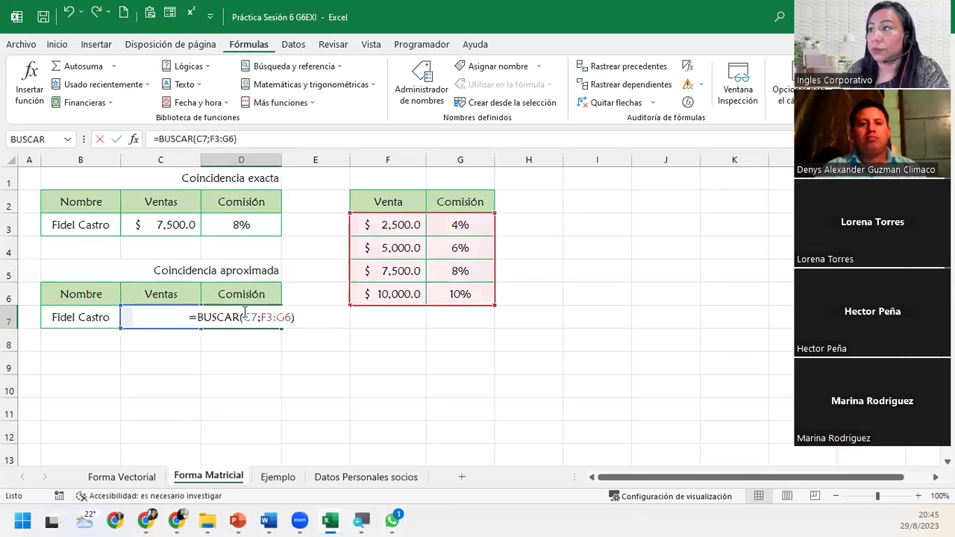
pyautogui.click(197, 316)
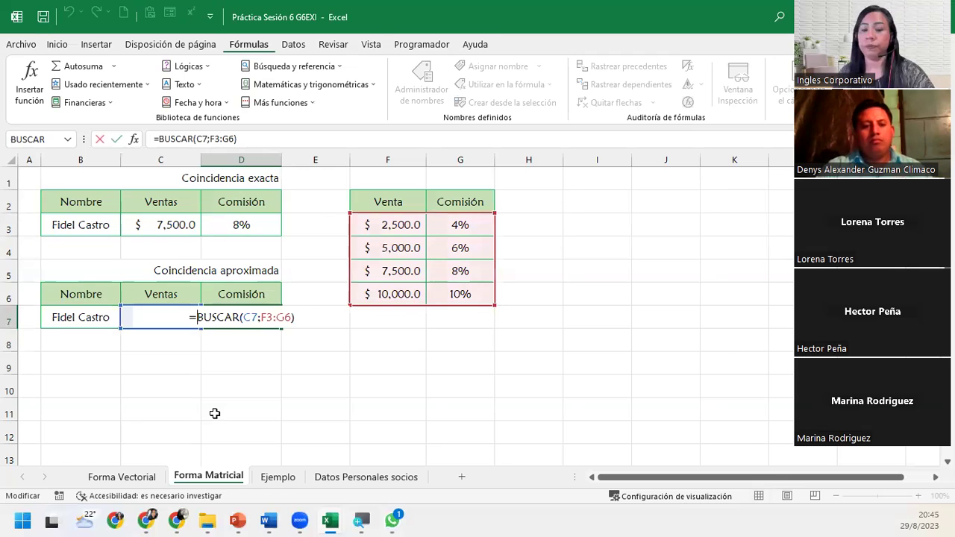
pyautogui.write('si.er')
pyautogui.press('Tab')
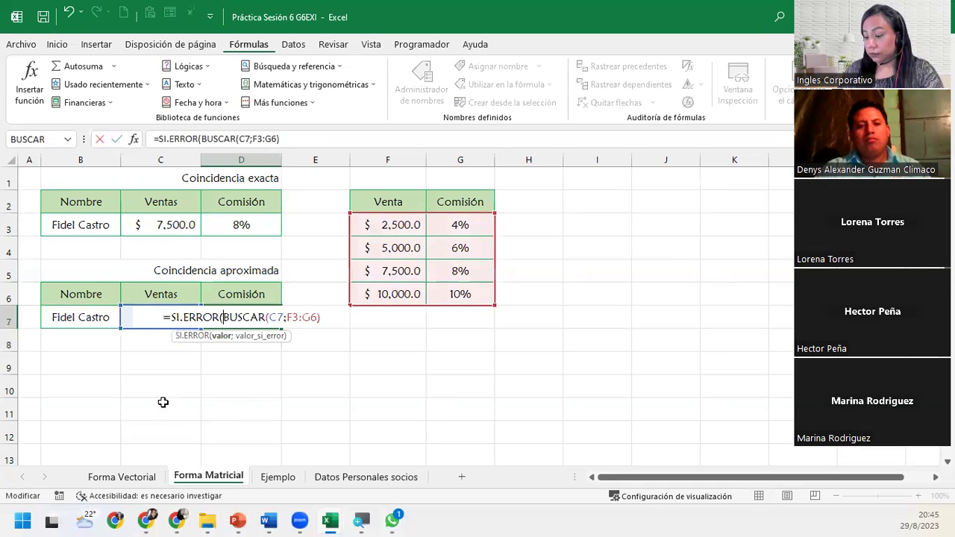
pyautogui.click(328, 316)
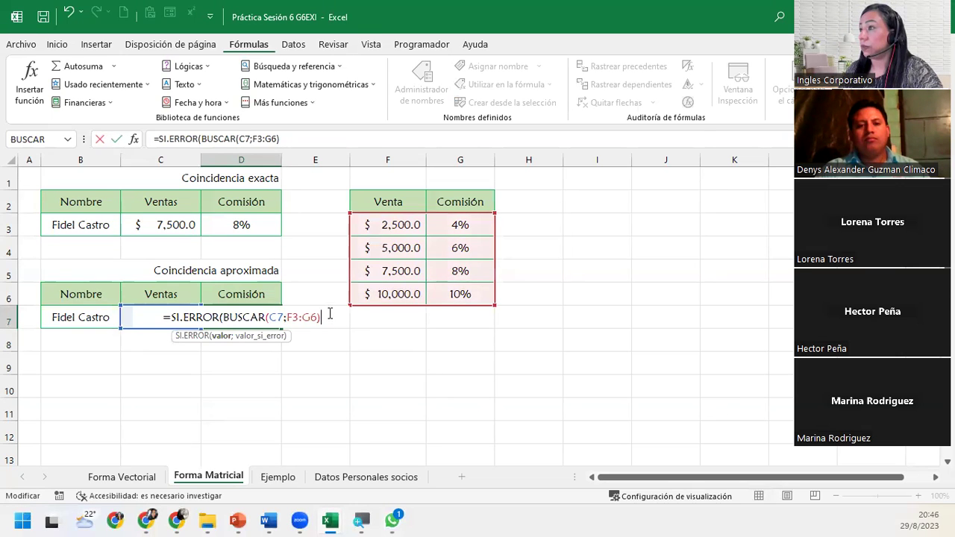
# Finish D7 as =SI.ERROR(BUSCAR(C7;F3:G6);"Dato no encontrado") and commit it
pyautogui.write(';')
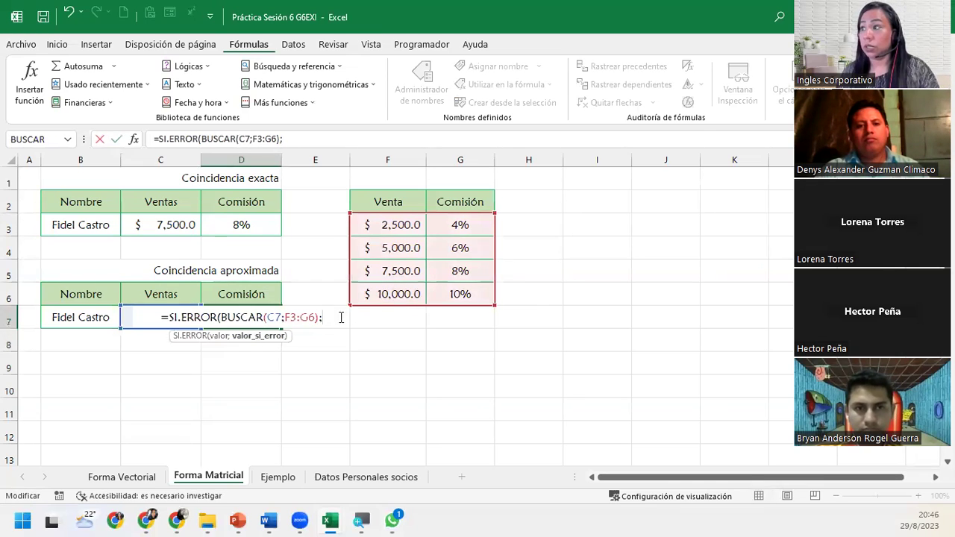
pyautogui.write('"')
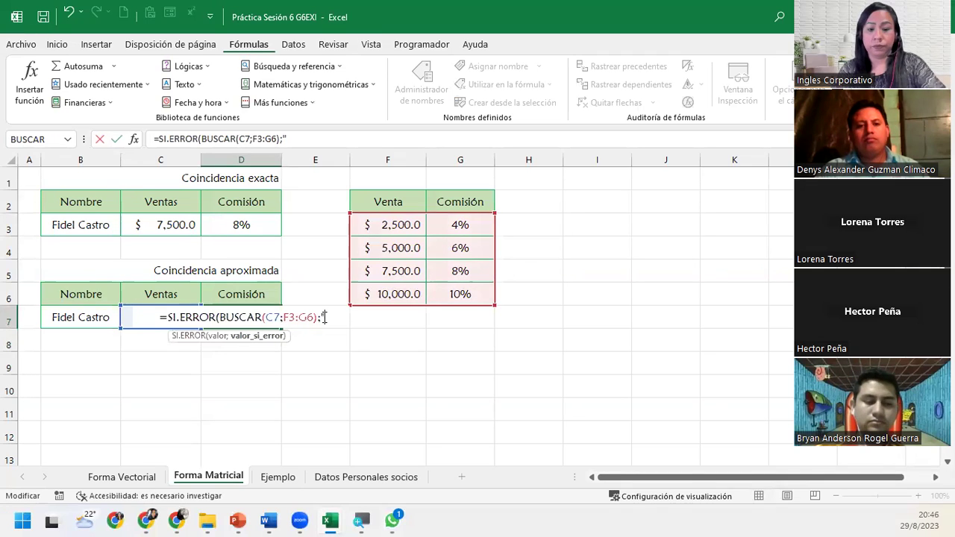
pyautogui.write('Dato n')
pyautogui.press('BackSpace')
pyautogui.write('no en')
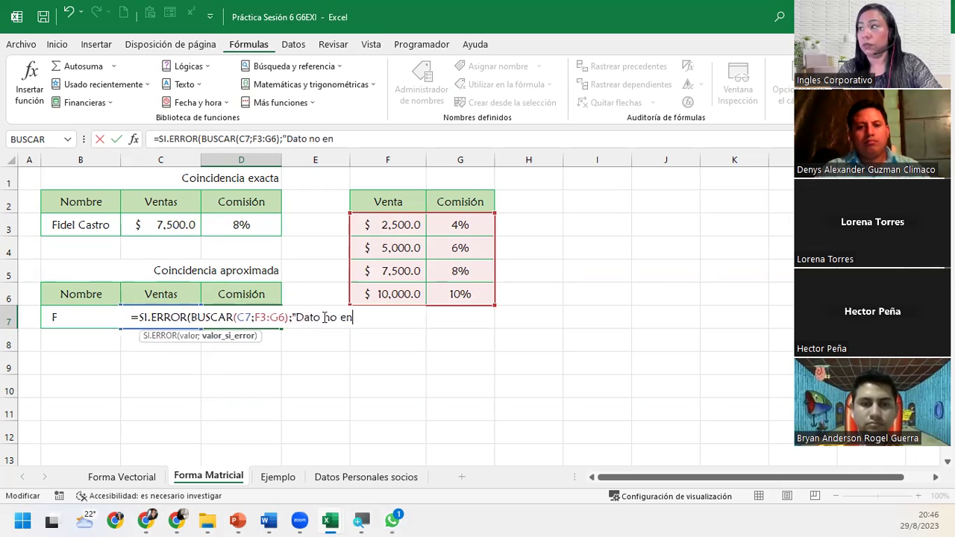
pyautogui.write('contrado')
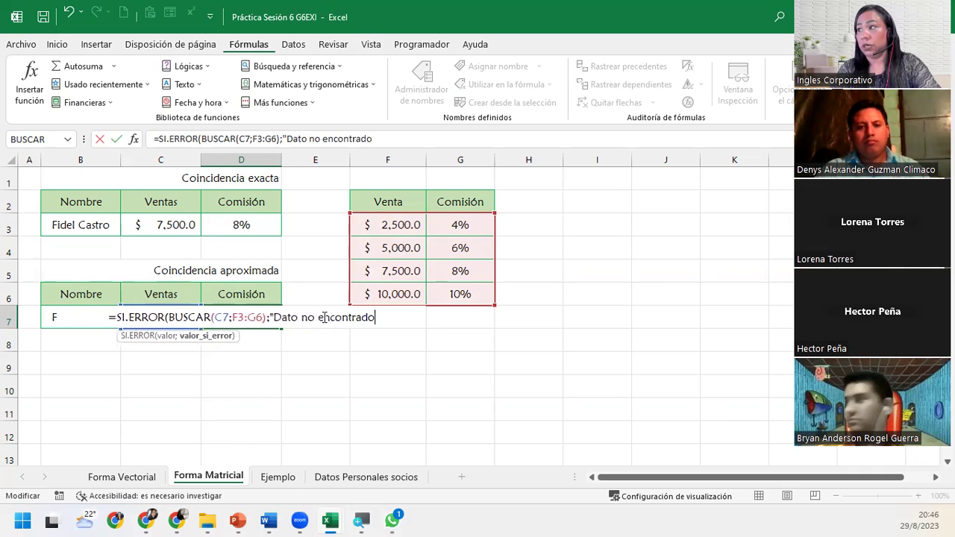
pyautogui.write('")')
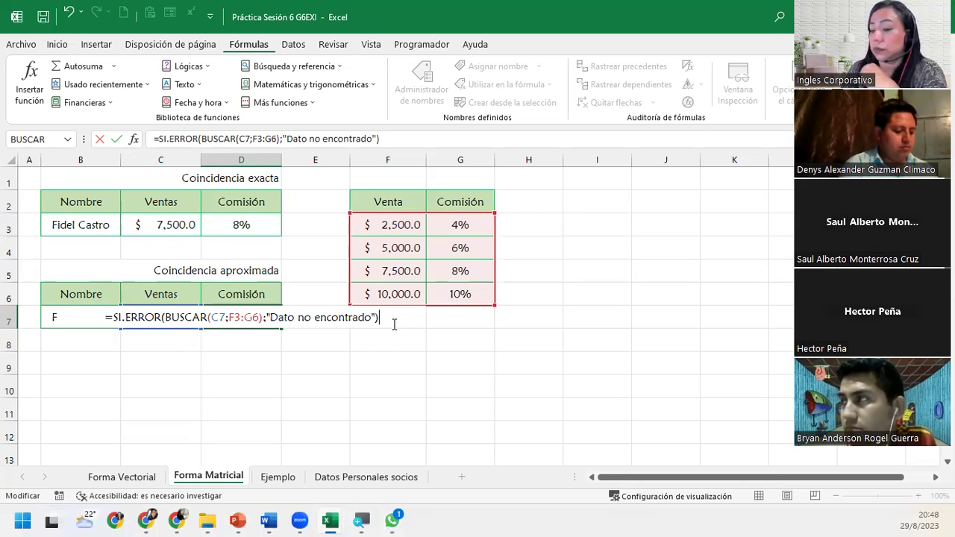
pyautogui.press('Return')
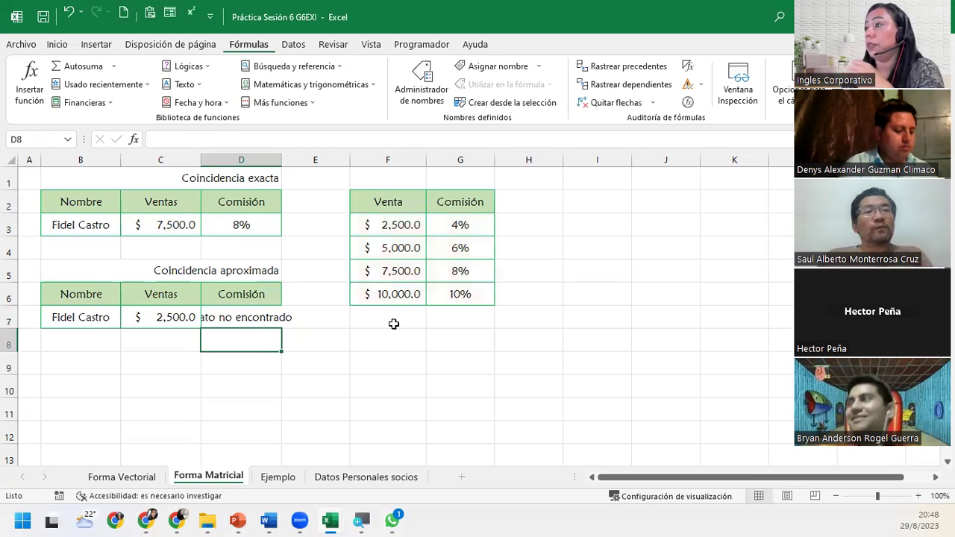
# Left-align the commission result in D7
pyautogui.click(239, 308)
pyautogui.click(57, 44)
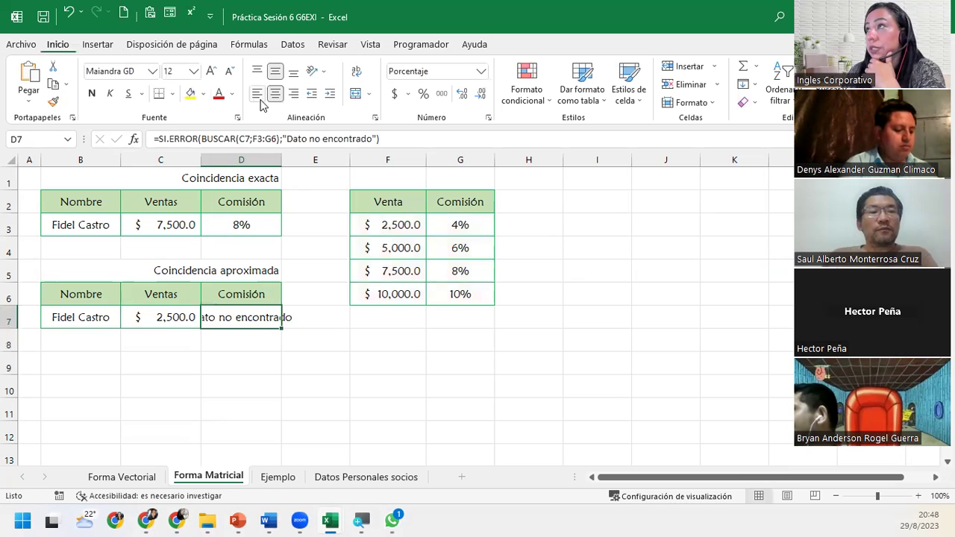
pyautogui.click(256, 93)
# Enter sales of 5000, then 8,645 in C7 and confirm D7 returns 8%
pyautogui.click(182, 317)
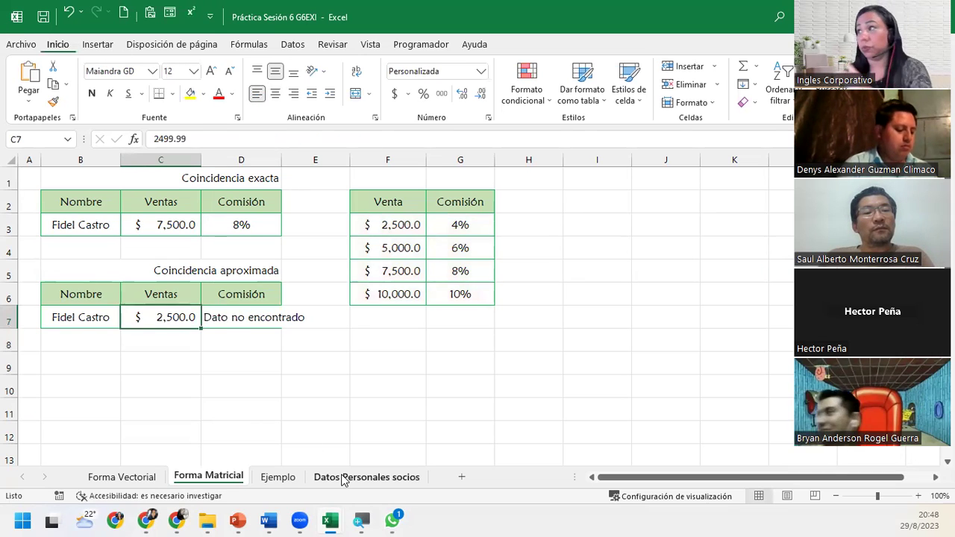
pyautogui.write('5000')
pyautogui.press('Return')
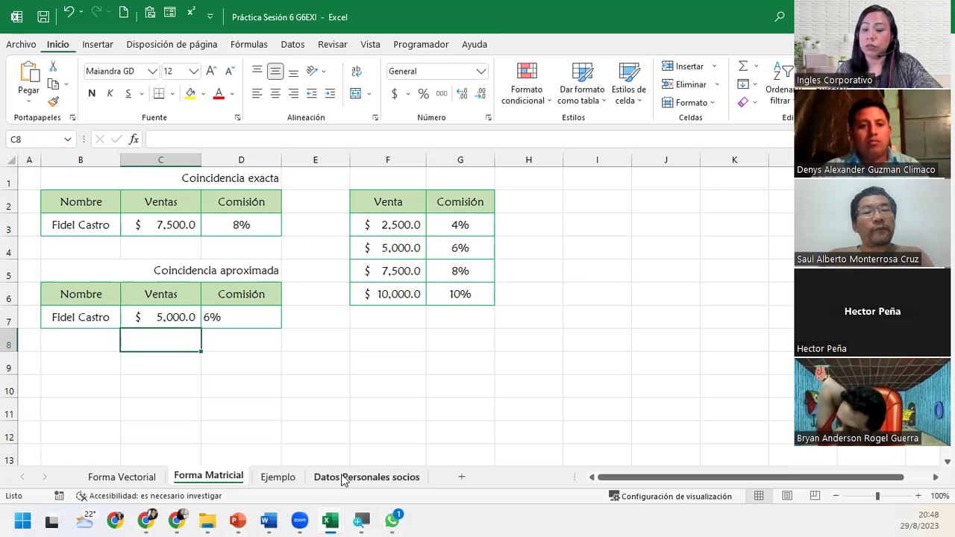
pyautogui.press('Up')
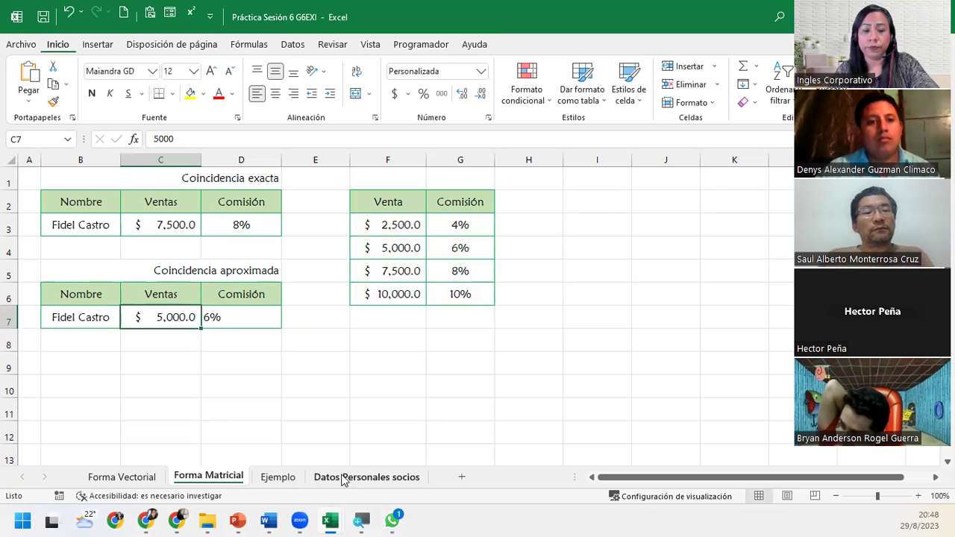
pyautogui.write('8,645')
pyautogui.press('Return')
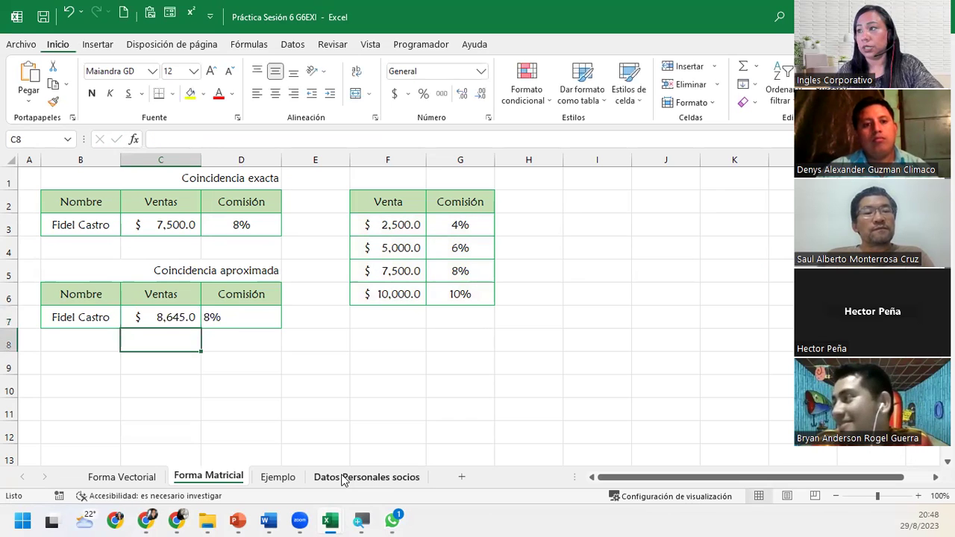
pyautogui.click(140, 318)
pyautogui.click(248, 321)
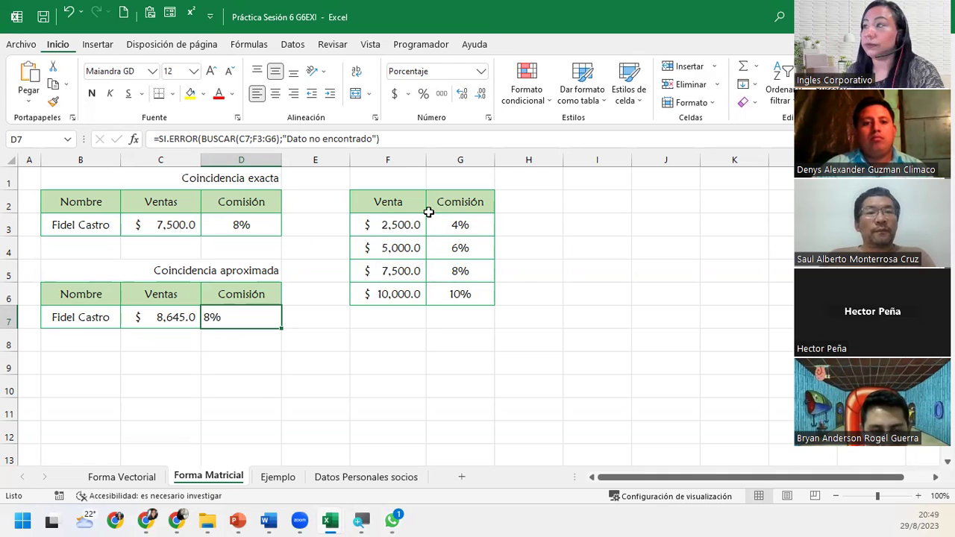
# On Ejemplo check B3 (111) and C5, then switch to the Datos Personales socios sheet
pyautogui.click(279, 478)
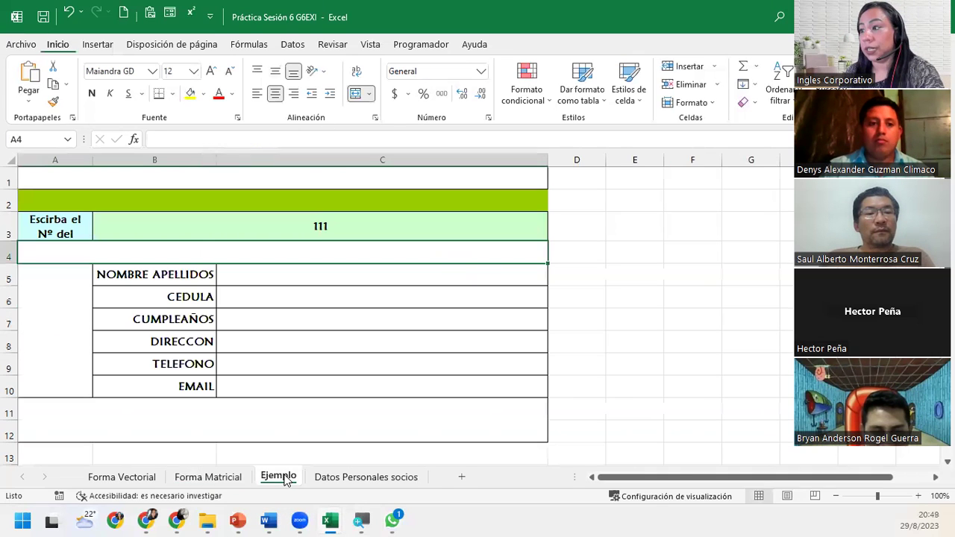
pyautogui.click(279, 222)
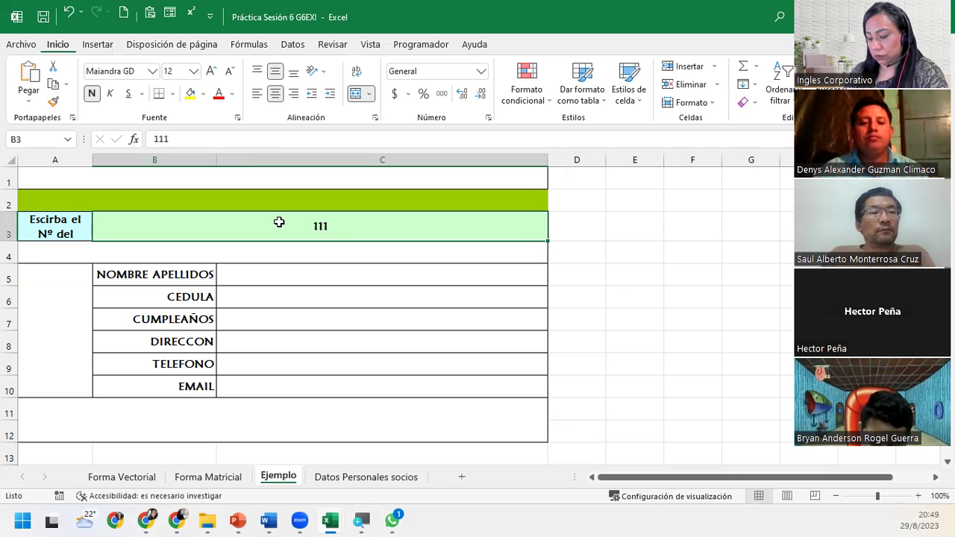
pyautogui.click(292, 274)
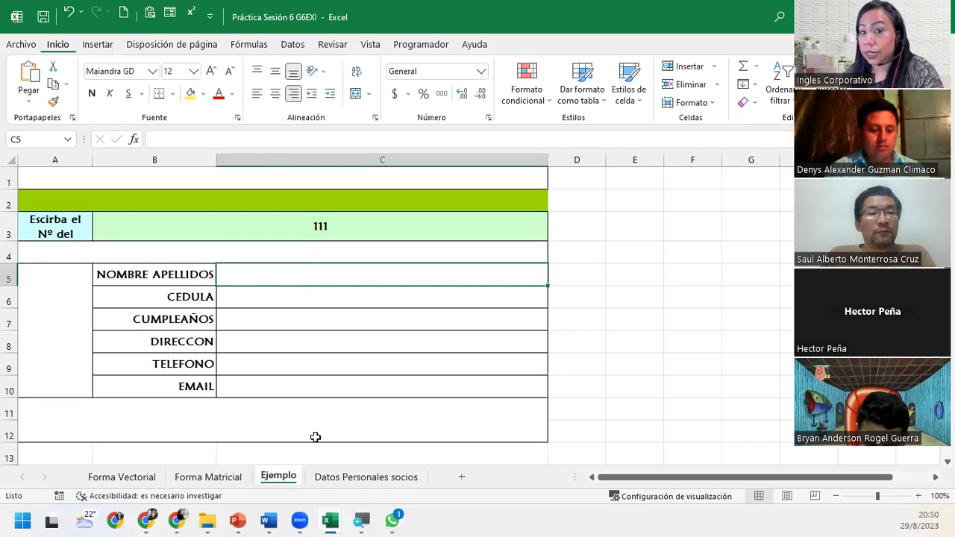
pyautogui.click(370, 478)
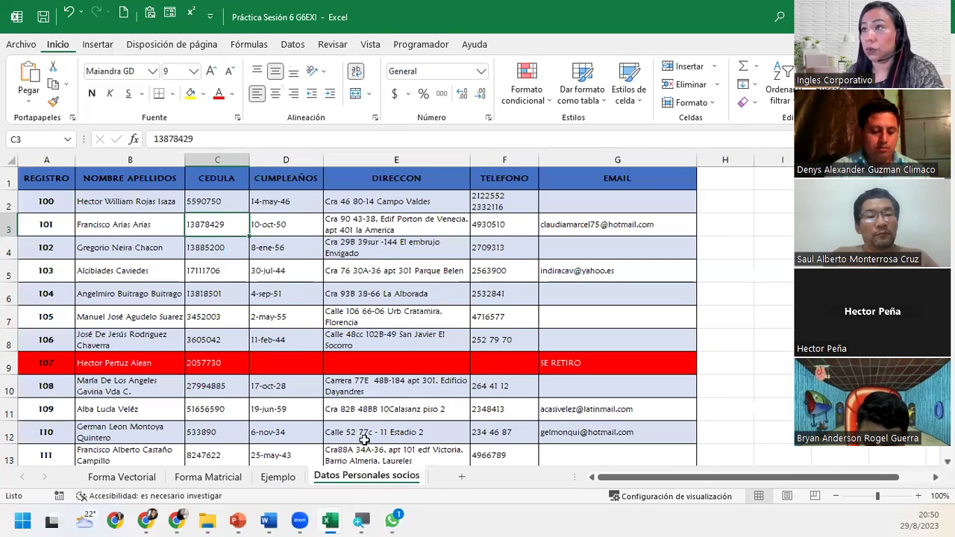
# Select the REGISTRO column and browse records from 100 down to 188
pyautogui.click(58, 184)
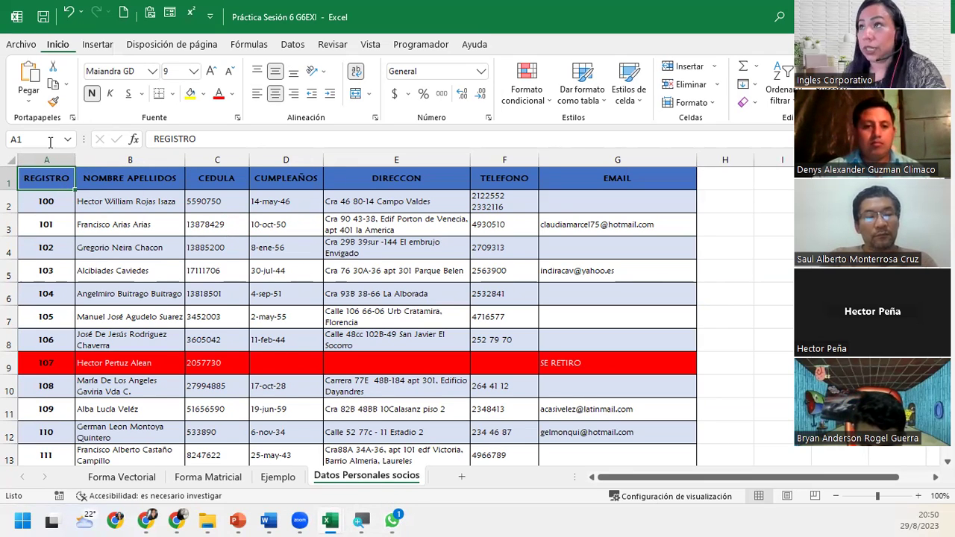
pyautogui.click(36, 159)
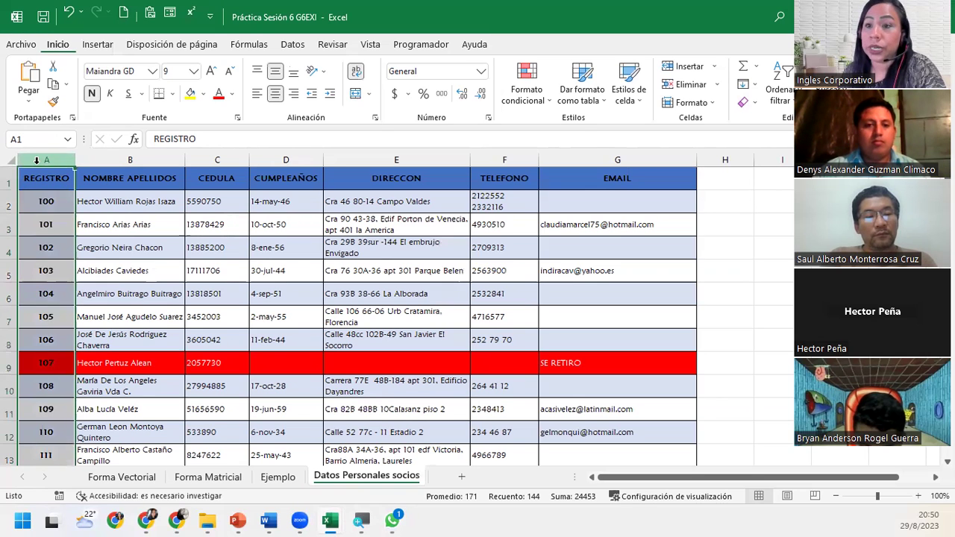
pyautogui.click(49, 202)
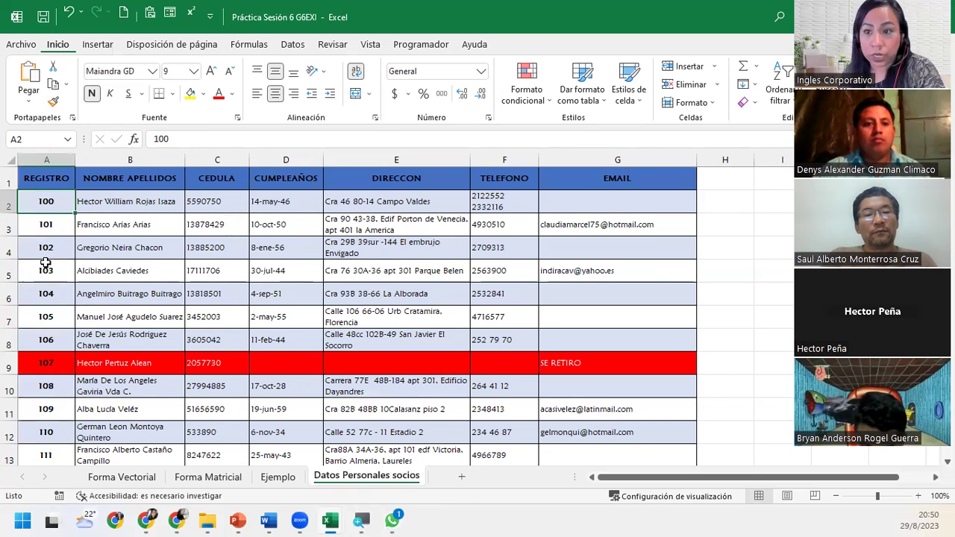
pyautogui.click(52, 362)
pyautogui.scroll(-1, 58, 368)
pyautogui.scroll(-6, 57, 368)
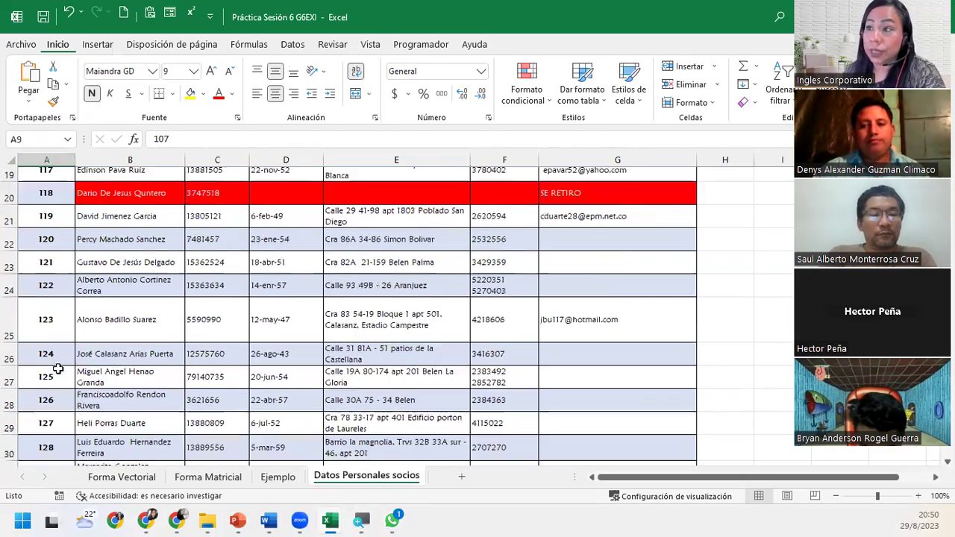
pyautogui.scroll(-7, 58, 369)
pyautogui.scroll(-4, 58, 368)
pyautogui.scroll(-7, 58, 369)
pyautogui.scroll(-4, 57, 368)
pyautogui.click(57, 368)
# Scroll back to the REGISTRO header at the top and return to the Ejemplo sheet
pyautogui.scroll(-5, 58, 369)
pyautogui.scroll(-6, 58, 368)
pyautogui.scroll(-6, 57, 369)
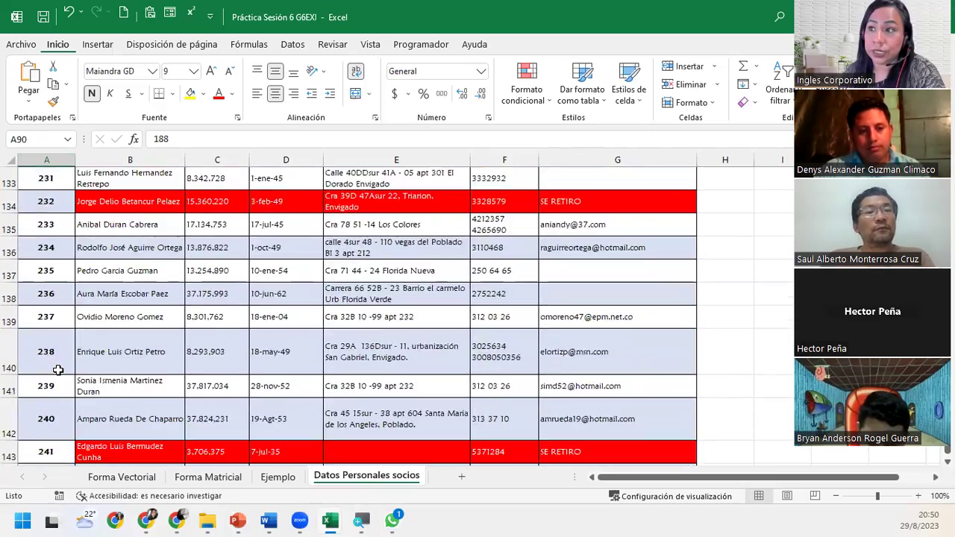
pyautogui.scroll(-10, 57, 369)
pyautogui.scroll(6, 57, 369)
pyautogui.scroll(6, 58, 368)
pyautogui.scroll(5, 58, 369)
pyautogui.scroll(13, 57, 368)
pyautogui.scroll(7, 58, 368)
pyautogui.scroll(14, 57, 368)
pyautogui.scroll(3, 58, 369)
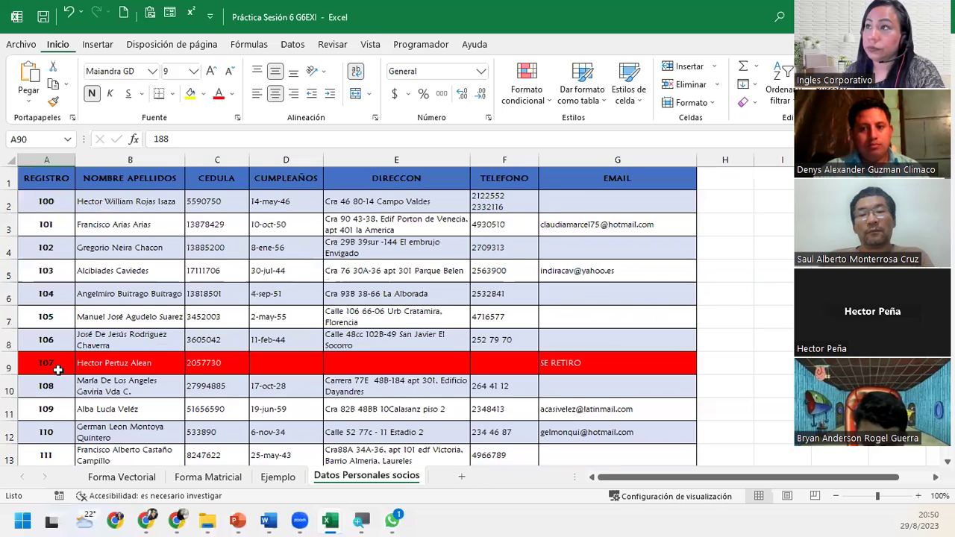
pyautogui.click(44, 176)
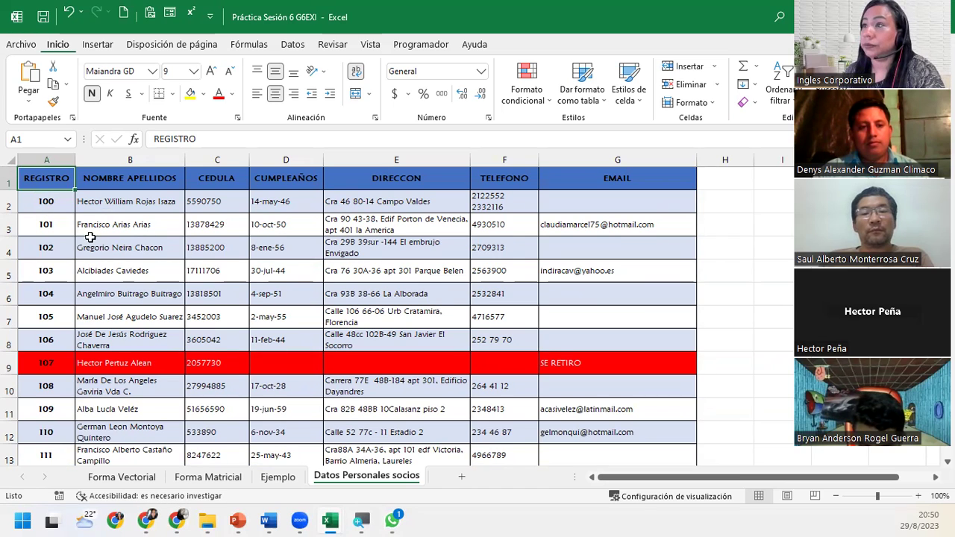
pyautogui.click(276, 476)
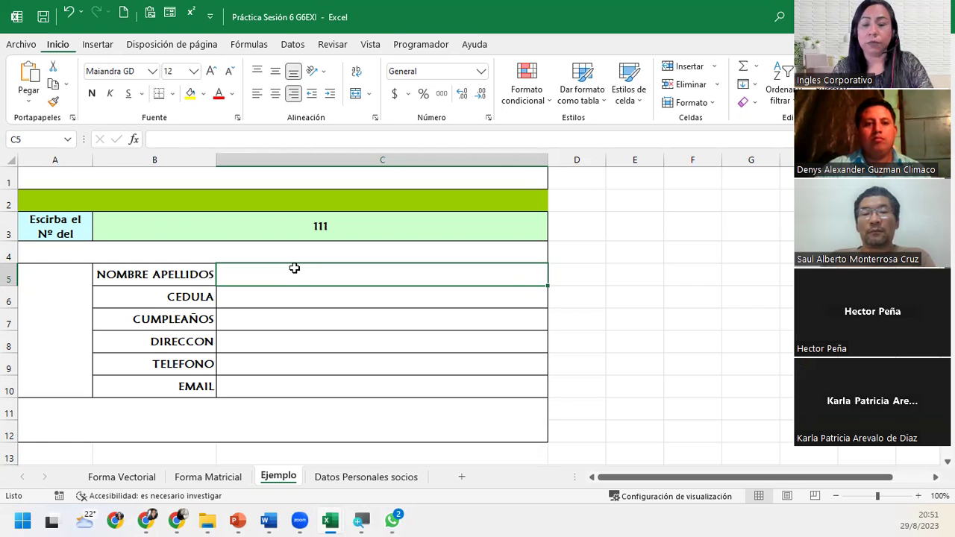
# Start =BUSCAR( in C5, cancel it with Escape, and go to Datos Personales socios
pyautogui.write('=Busca')
pyautogui.press('Tab')
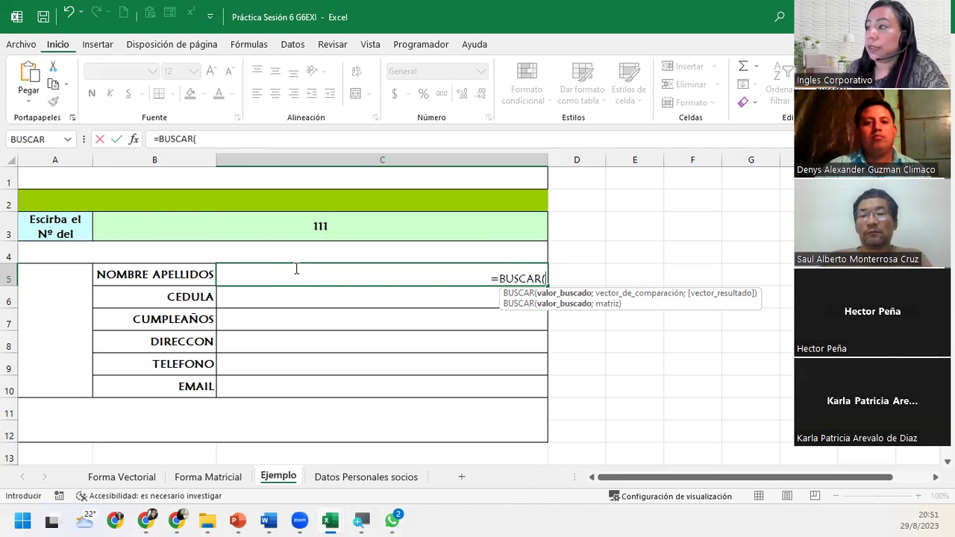
pyautogui.press('Escape')
pyautogui.click(343, 481)
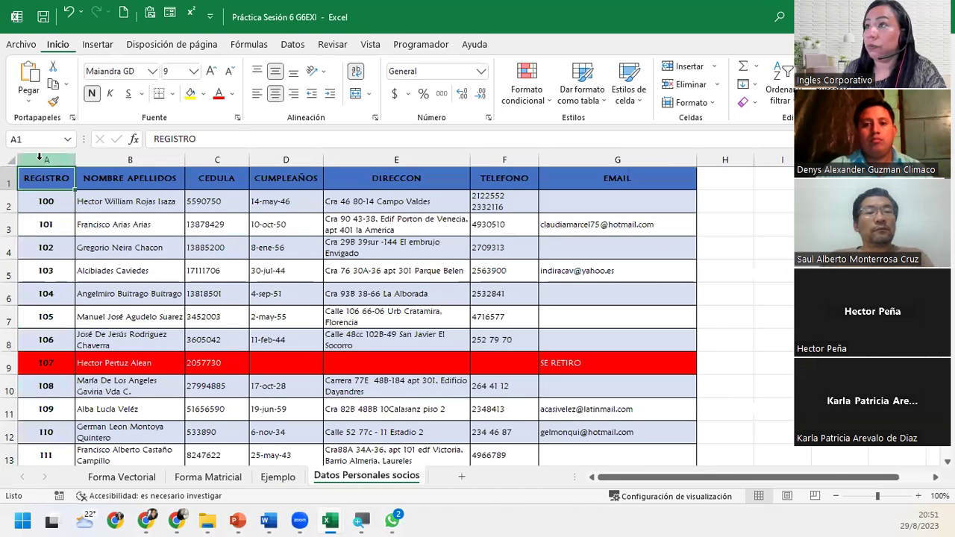
# Select each member-table column in turn, REGISTRO through EMAIL, then return to Ejemplo
pyautogui.moveTo(40, 155); pyautogui.dragTo(131, 160)
pyautogui.moveTo(216, 160); pyautogui.dragTo(248, 176)
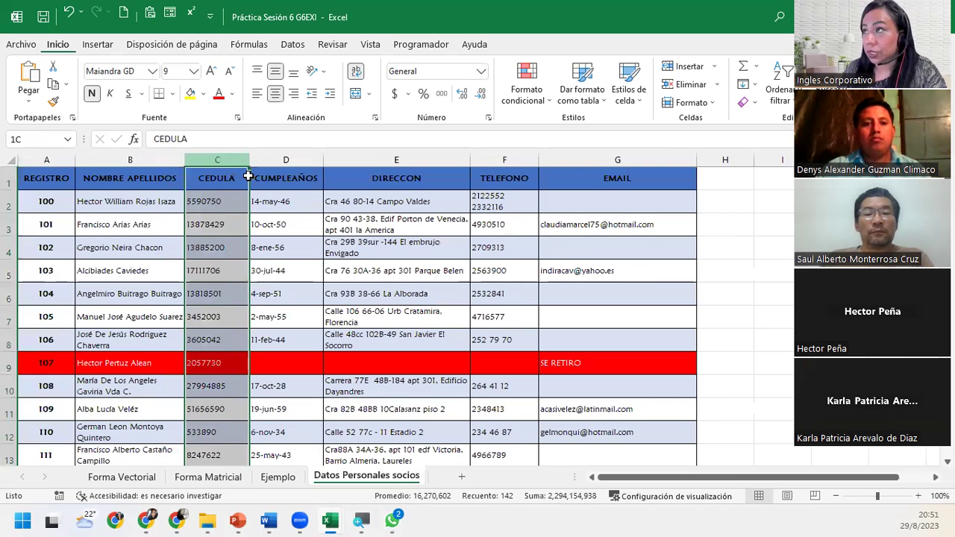
pyautogui.click(286, 159)
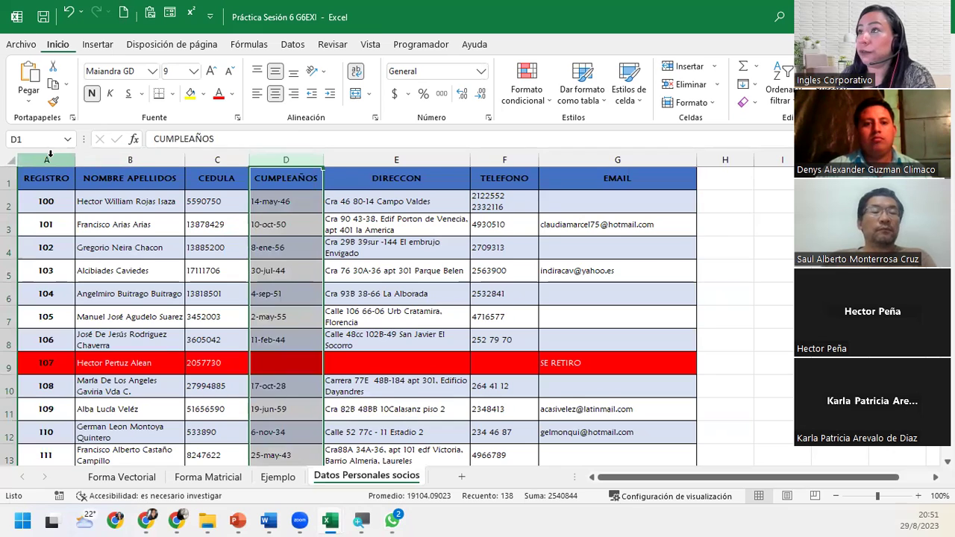
pyautogui.moveTo(52, 160); pyautogui.dragTo(96, 161)
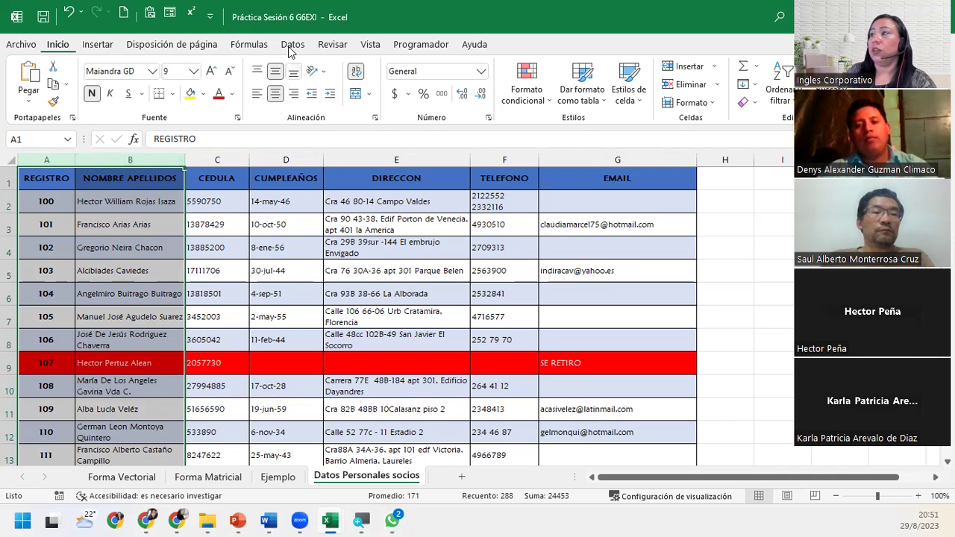
pyautogui.click(294, 157)
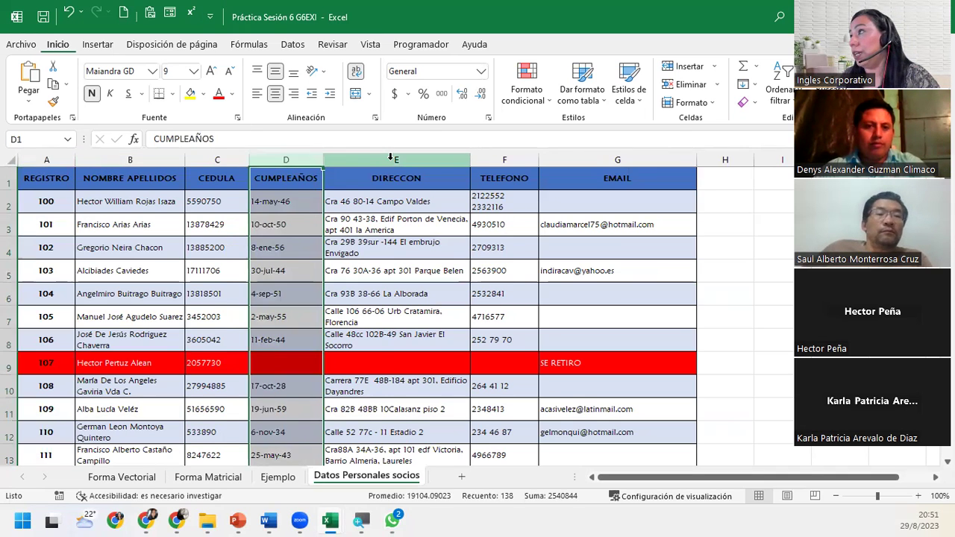
pyautogui.click(395, 158)
pyautogui.click(504, 158)
pyautogui.click(560, 158)
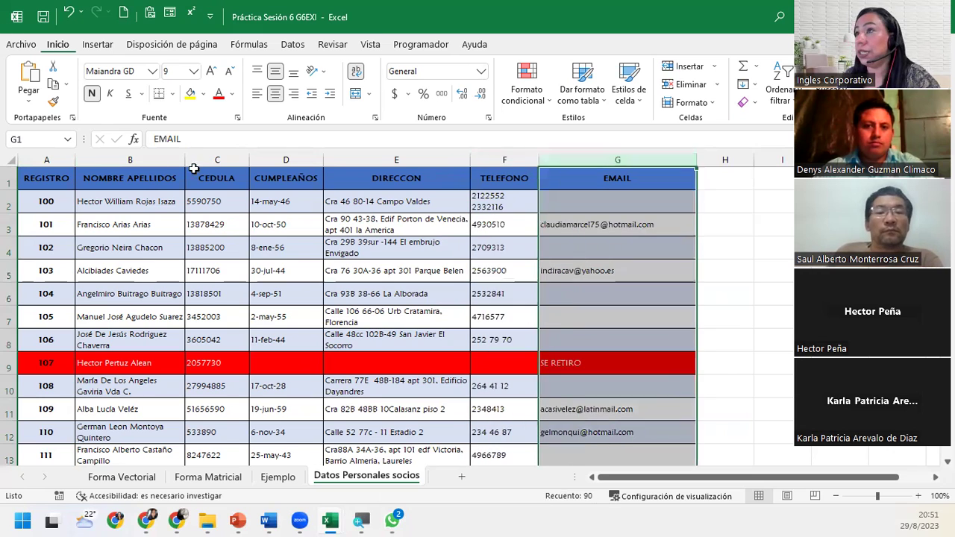
pyautogui.click(47, 158)
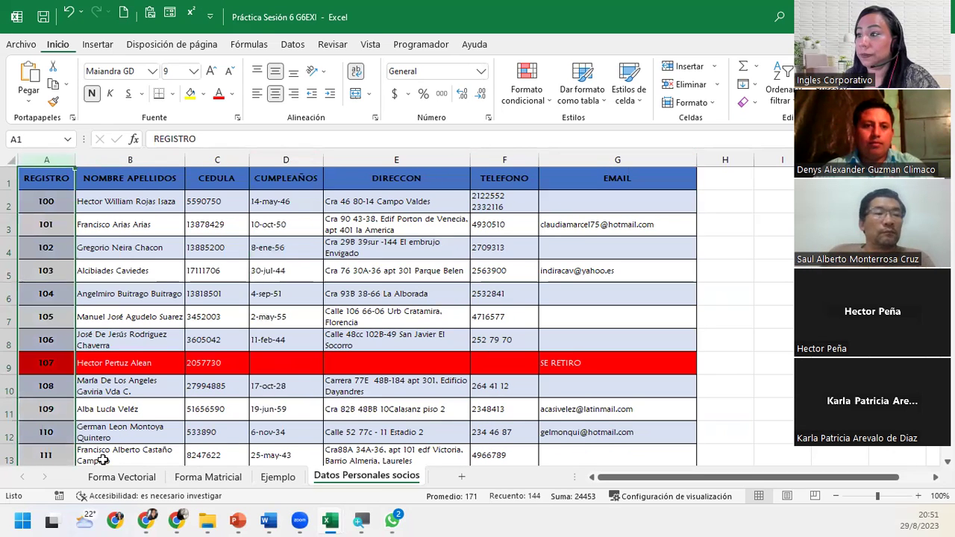
pyautogui.click(46, 184)
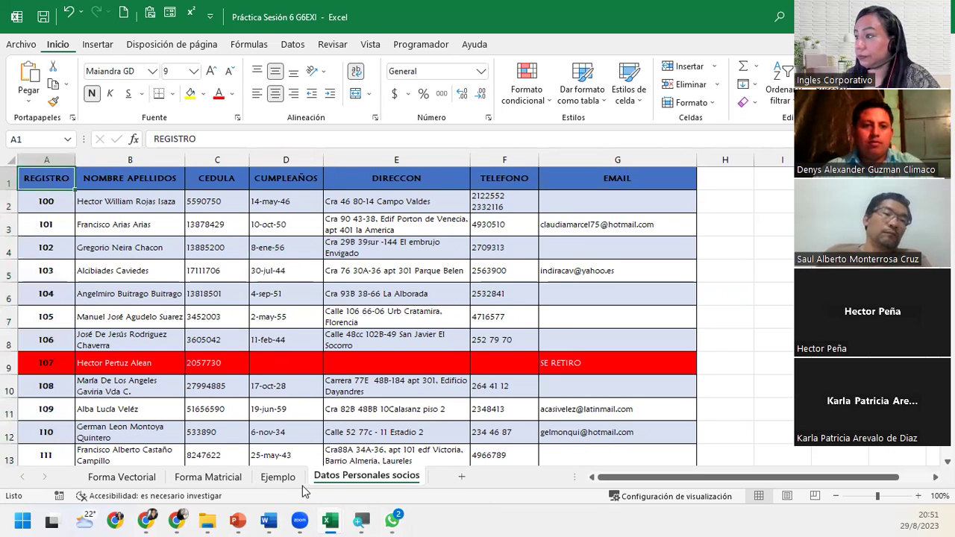
pyautogui.click(280, 477)
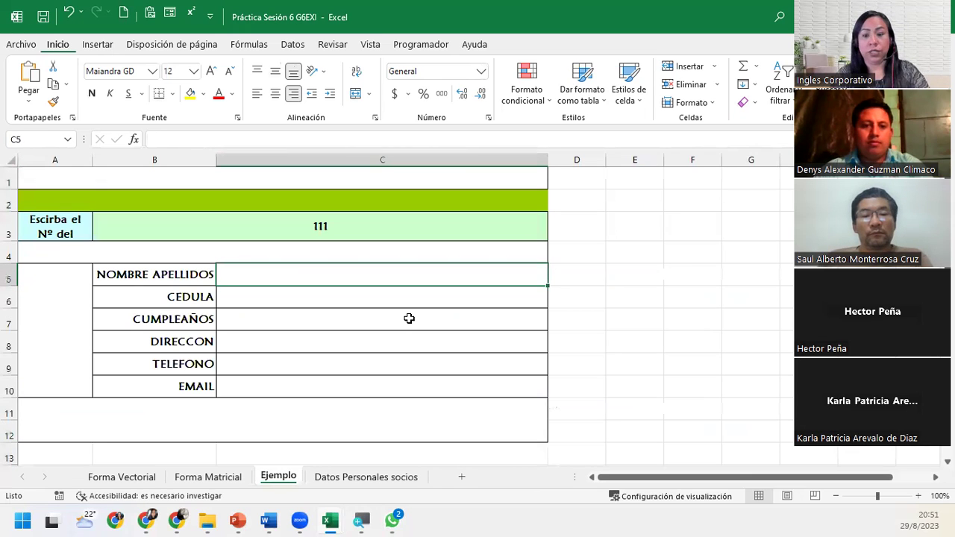
# Begin C5 as =BUSCAR(B3; and move to Datos Personales socios to pick ranges
pyautogui.write('=busca')
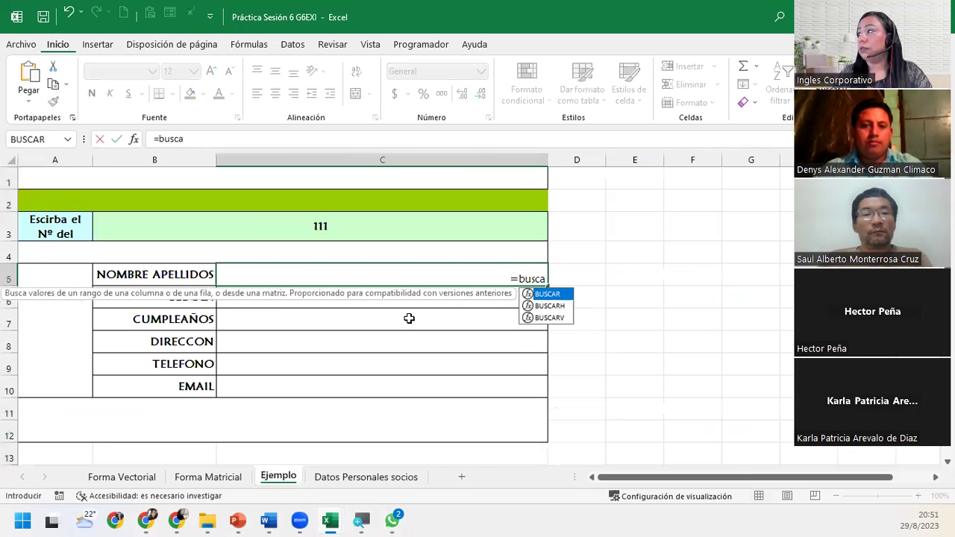
pyautogui.press('Tab')
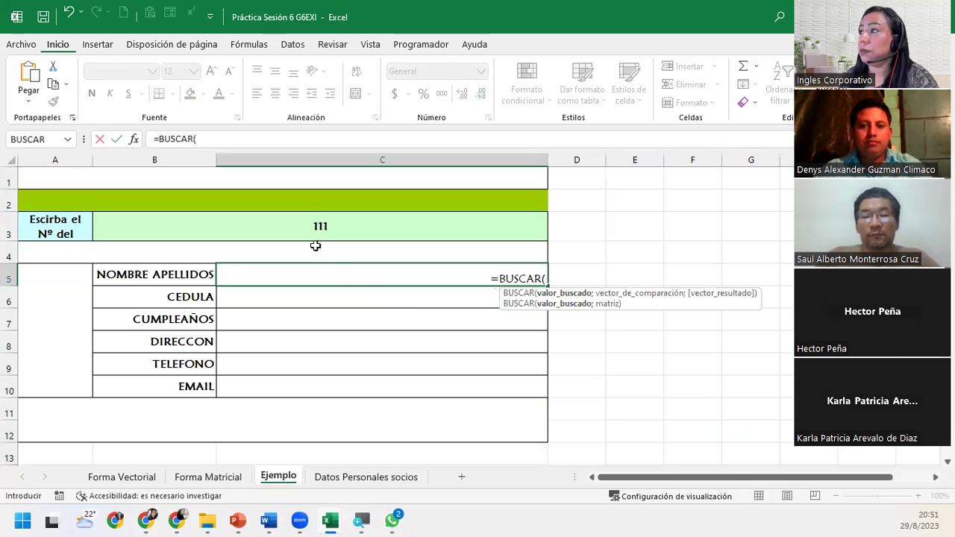
pyautogui.click(306, 230)
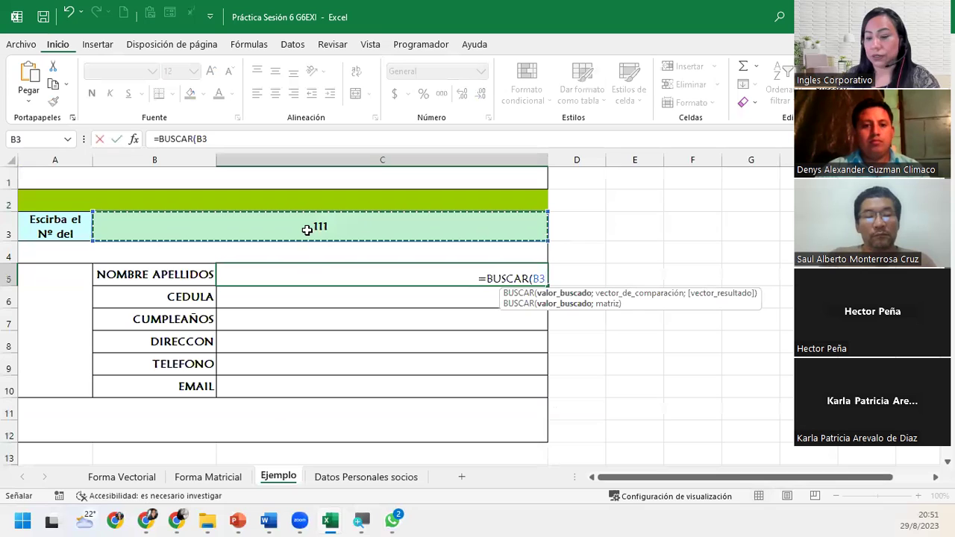
pyautogui.write(';')
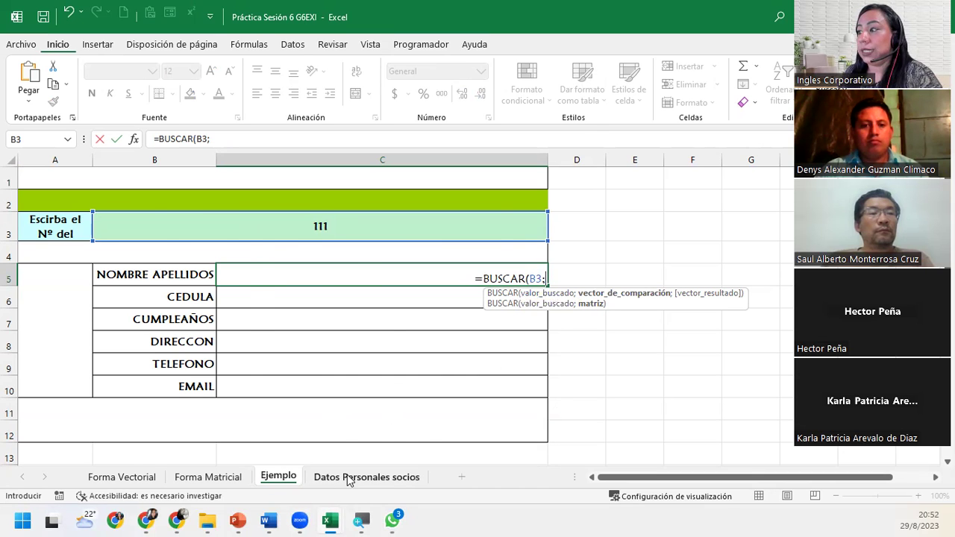
pyautogui.click(349, 479)
# Complete C5 with comparison range A1:A144 and result range B1:B144 from Datos Personales socios
pyautogui.click(56, 178)
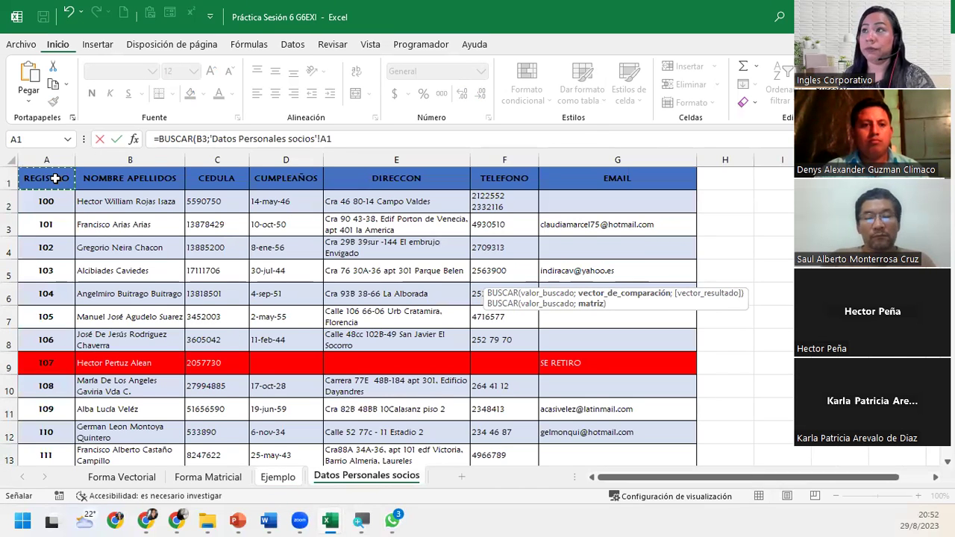
pyautogui.hotkey('ctrl', 'shift', 'Down')
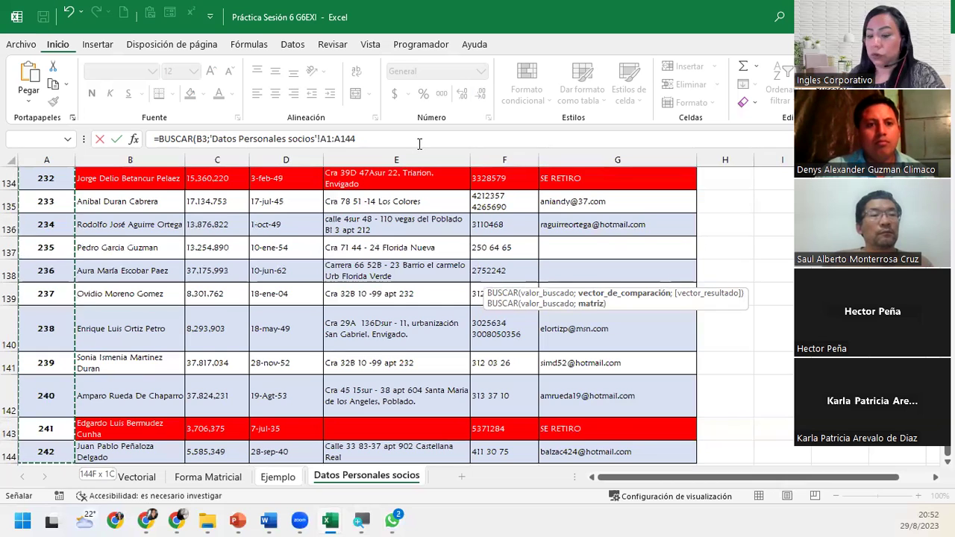
pyautogui.write(';')
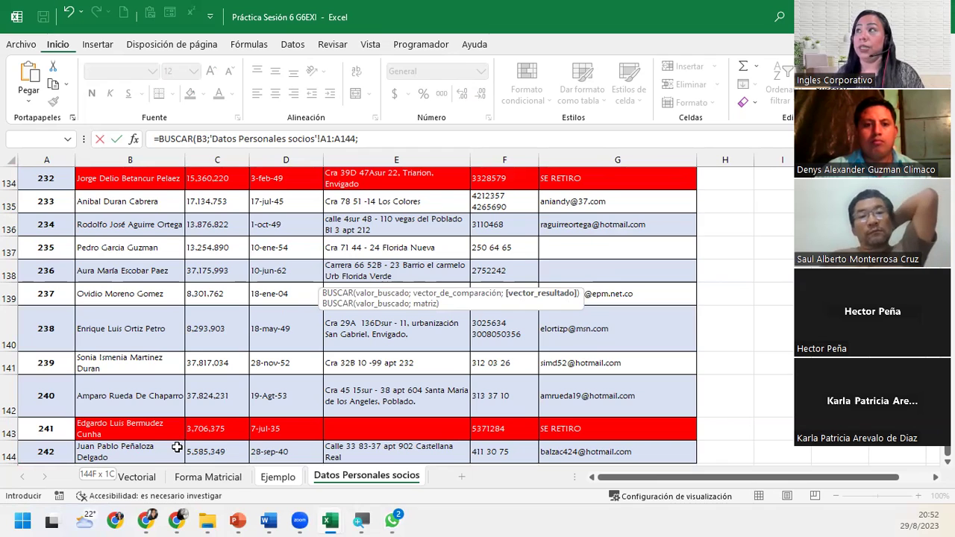
pyautogui.click(177, 446)
pyautogui.hotkey('ctrl', 'shift', 'Up')
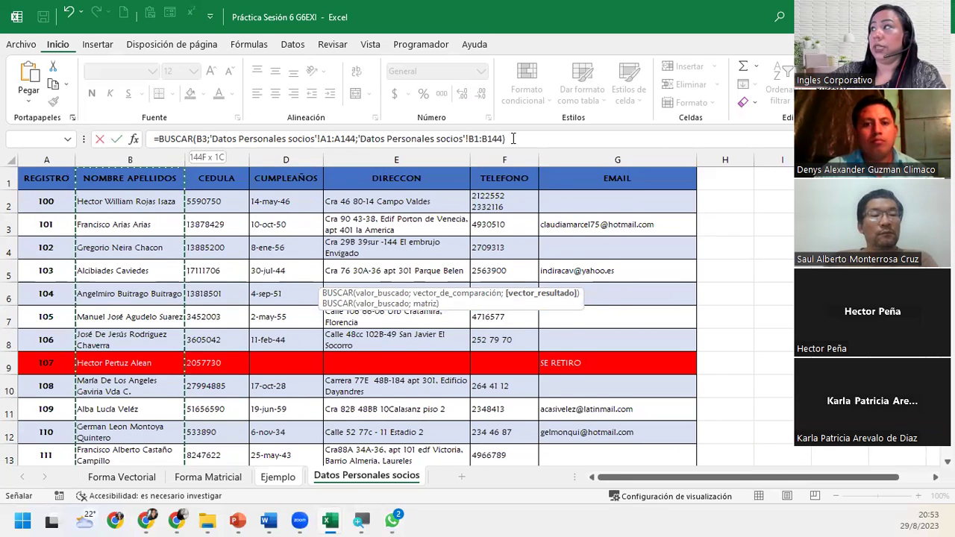
pyautogui.write(')')
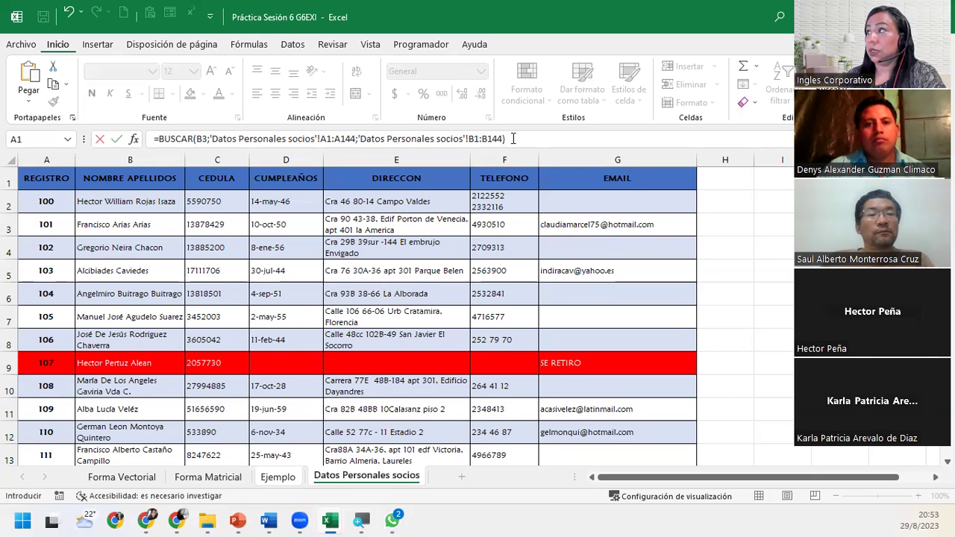
pyautogui.press('Return')
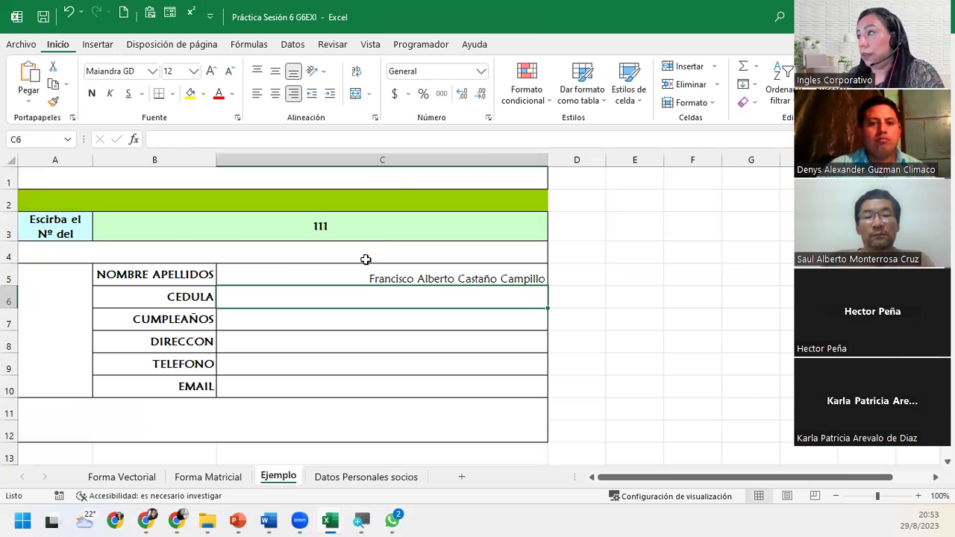
pyautogui.click(320, 269)
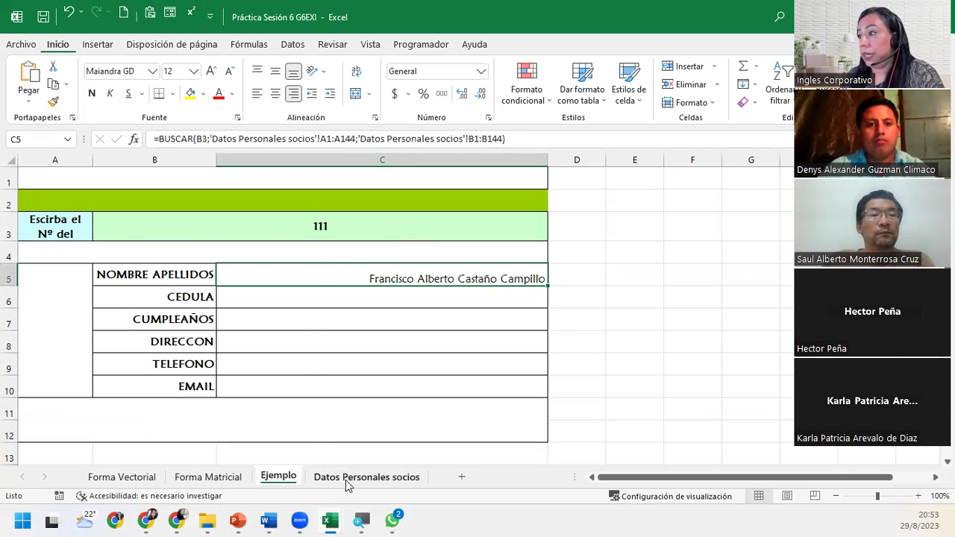
pyautogui.click(346, 478)
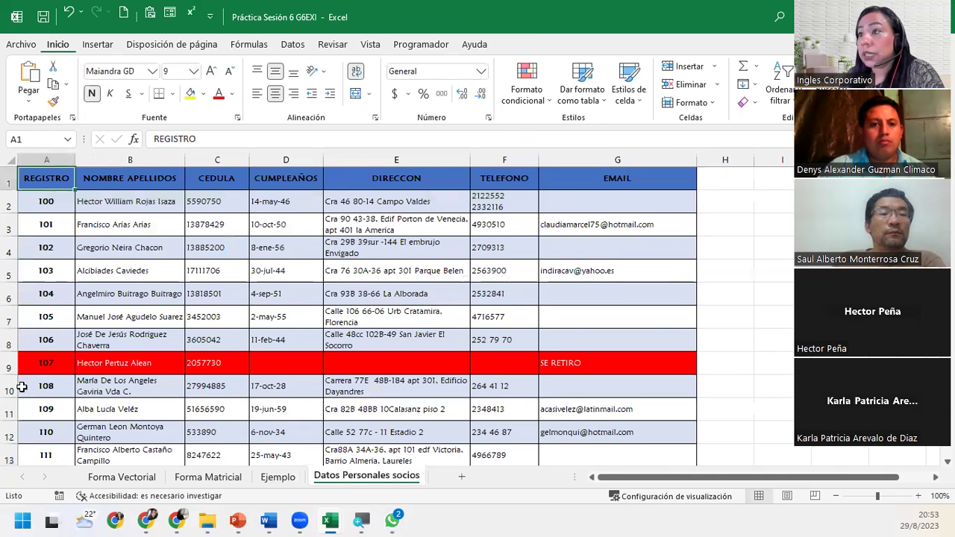
pyautogui.click(10, 454)
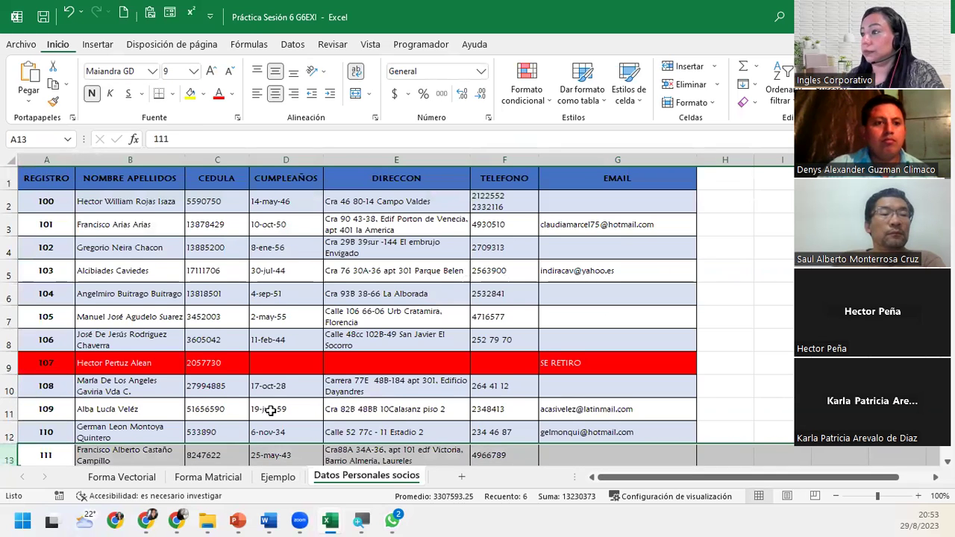
pyautogui.scroll(-1, 270, 410)
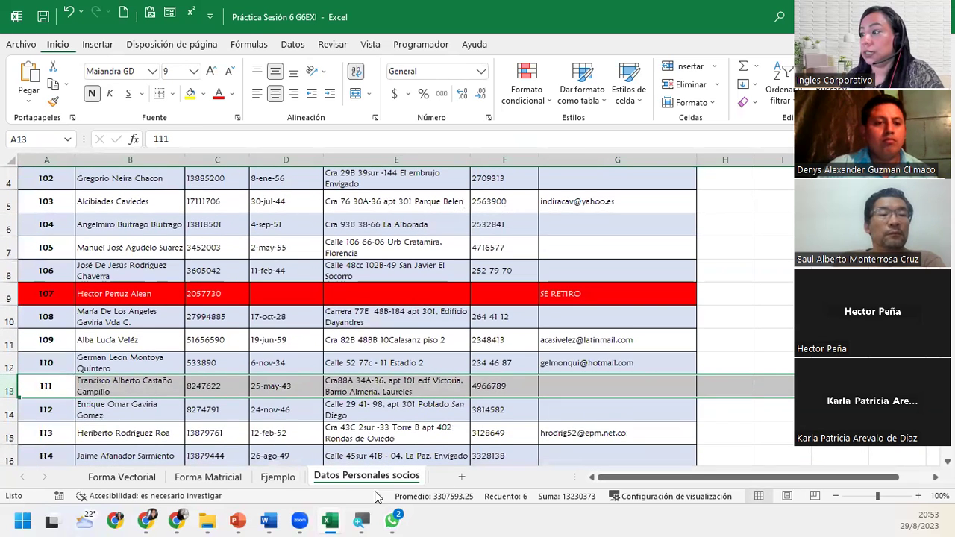
pyautogui.click(280, 478)
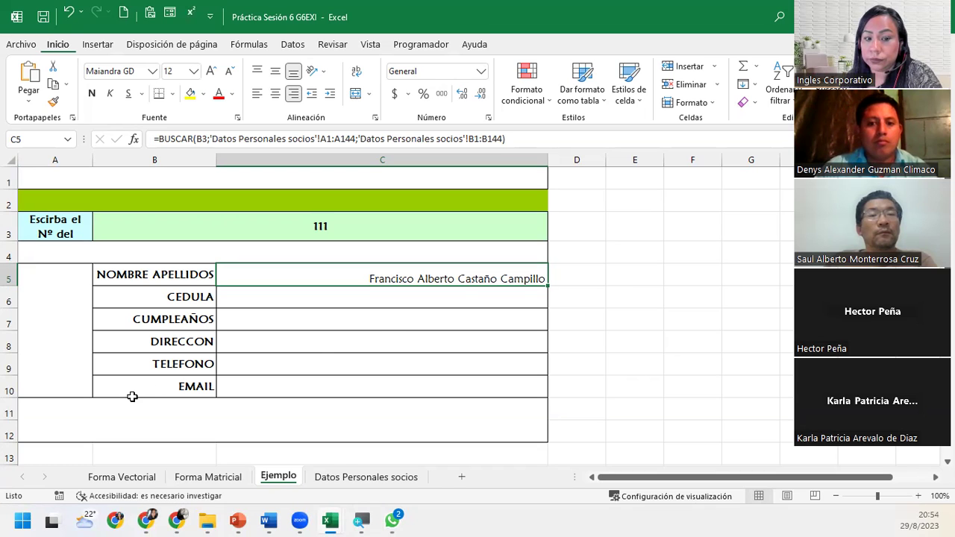
pyautogui.click(372, 302)
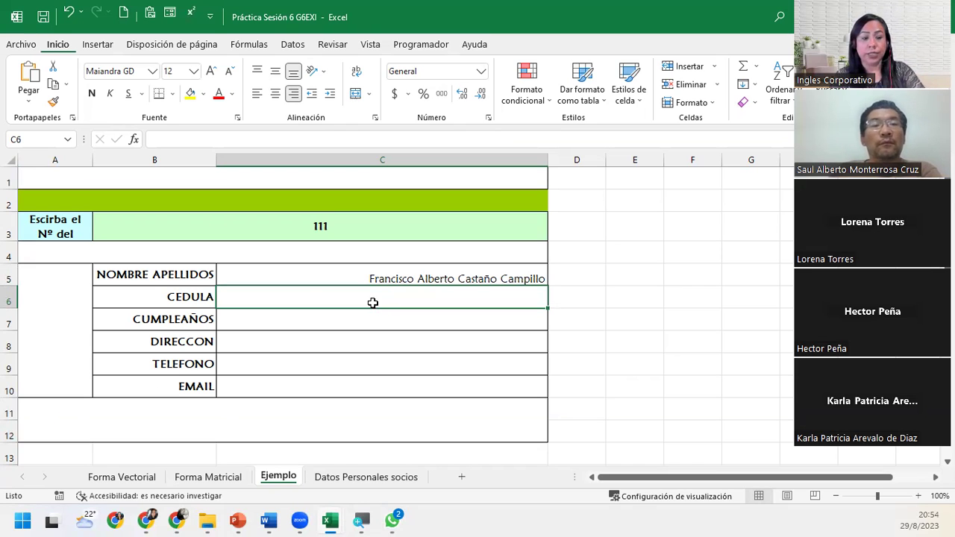
# Start the CEDULA formula in C6 as =BUSCAR(B3; with B3 as the lookup value
pyautogui.write('=busar')
pyautogui.press('BackSpace')
pyautogui.press('BackSpace')
pyautogui.write('car')
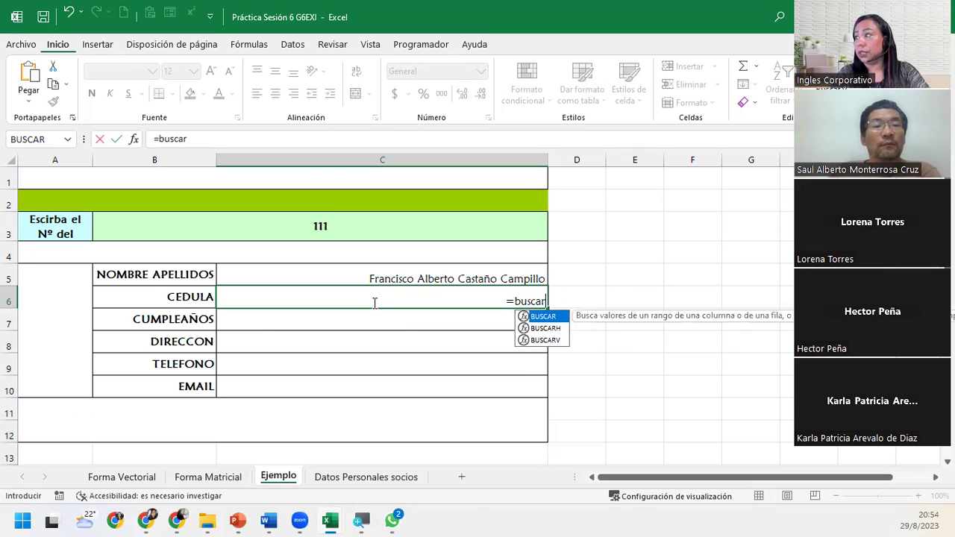
pyautogui.press('BackSpace')
pyautogui.press('Tab')
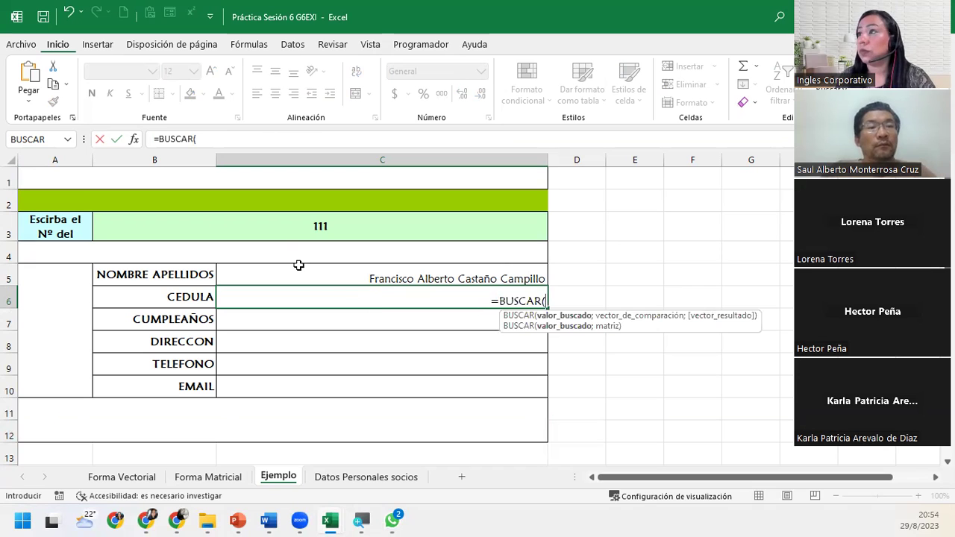
pyautogui.click(264, 222)
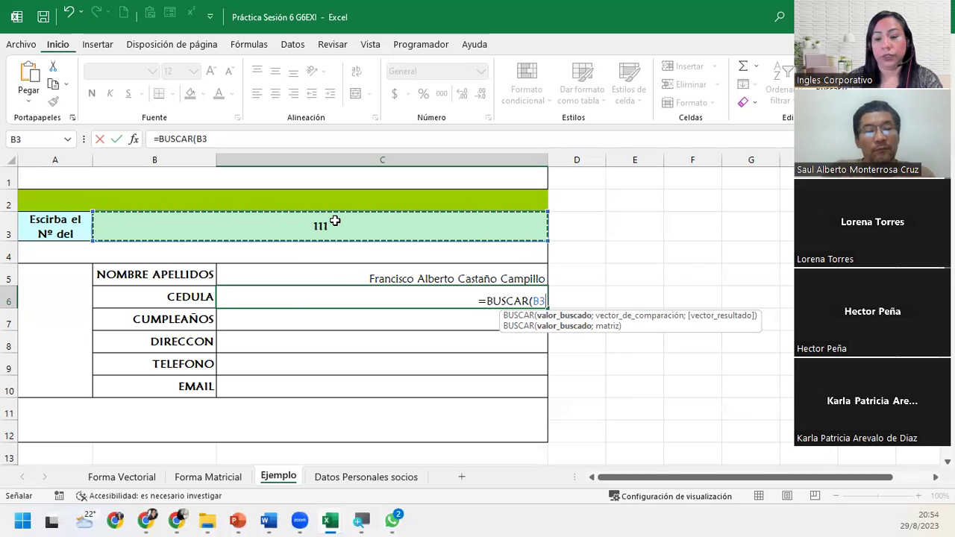
pyautogui.write(',')
pyautogui.press('BackSpace')
pyautogui.write(';')
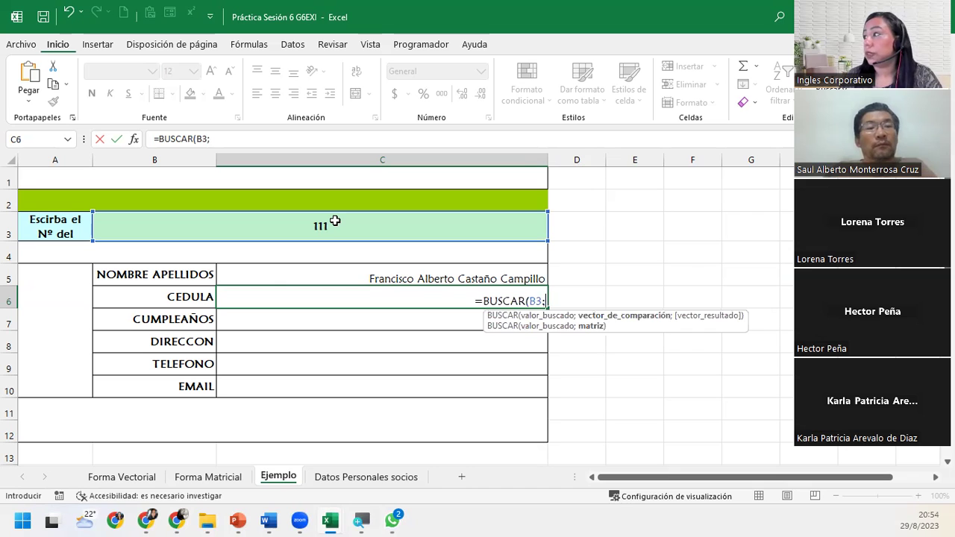
# Complete C6 with search range A1:A144 and result range C1:C144 from Datos Personales socios
pyautogui.click(341, 476)
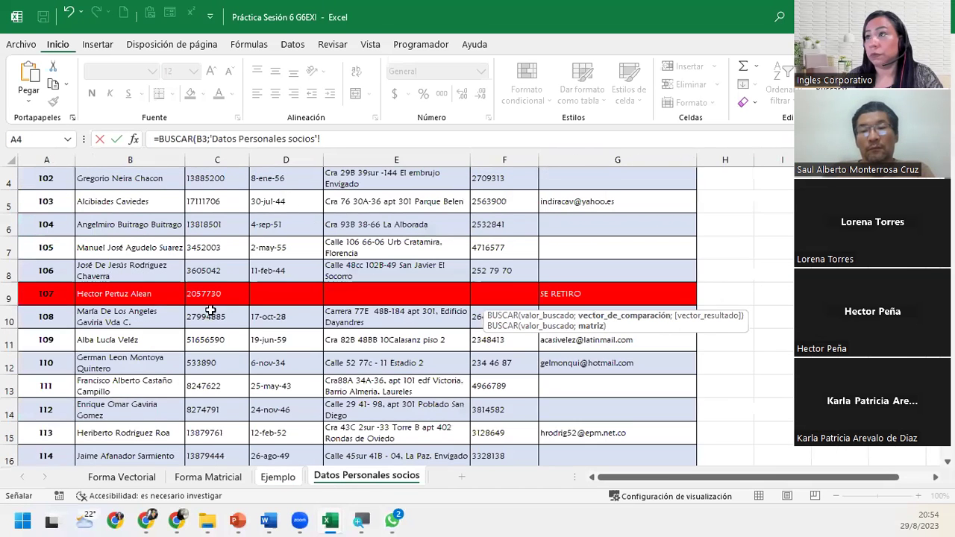
pyautogui.scroll(1, 35, 184)
pyautogui.click(35, 184)
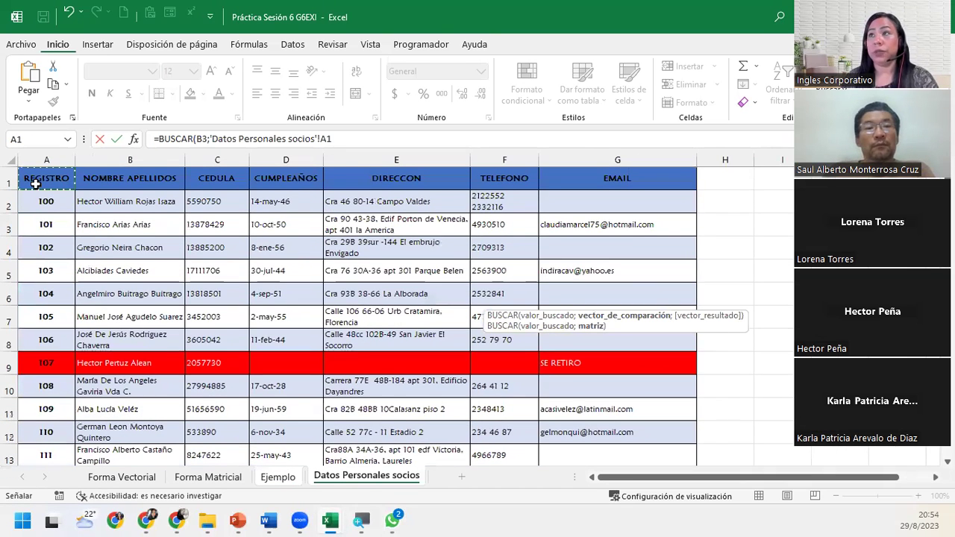
pyautogui.hotkey('ctrl', 'shift', 'Down')
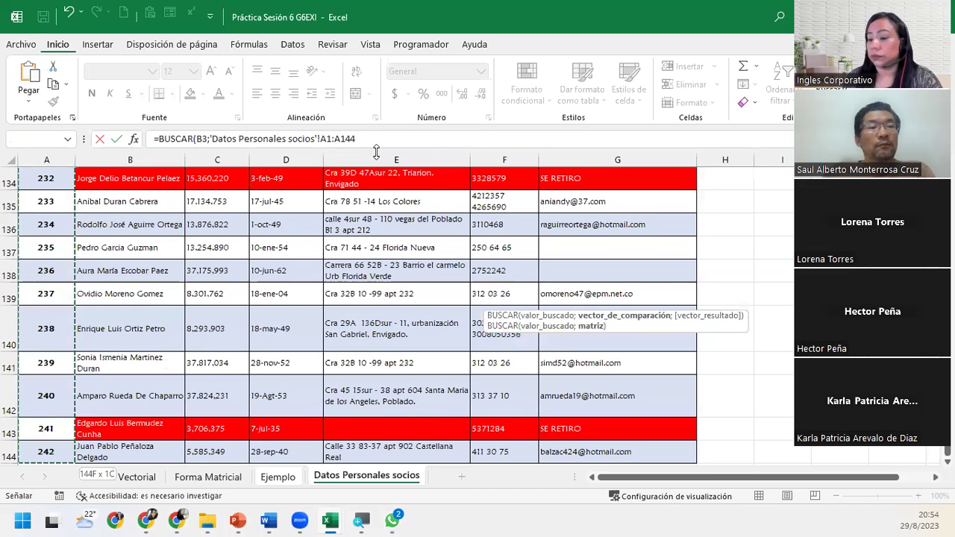
pyautogui.write(';')
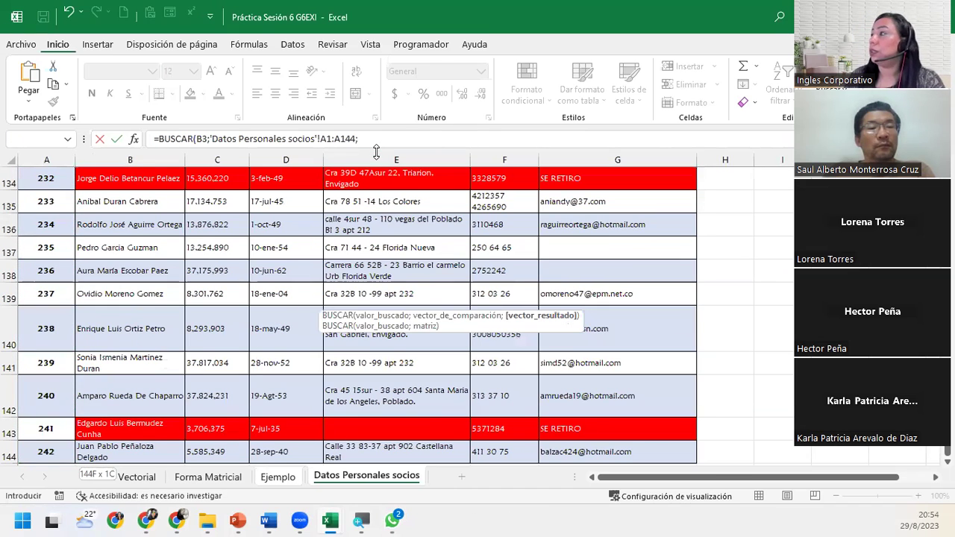
pyautogui.click(245, 457)
pyautogui.moveTo(245, 457); pyautogui.dragTo(217, 178)
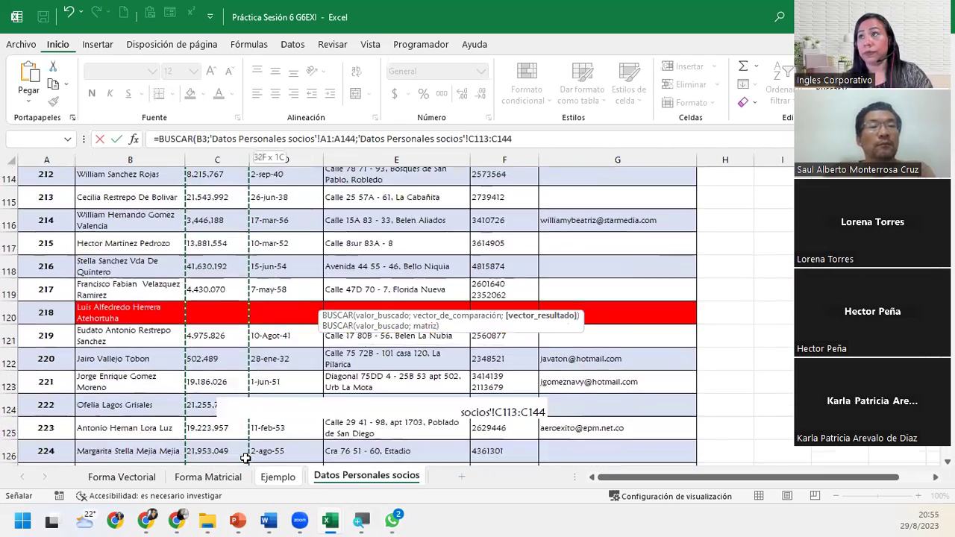
pyautogui.moveTo(246, 457); pyautogui.dragTo(245, 458)
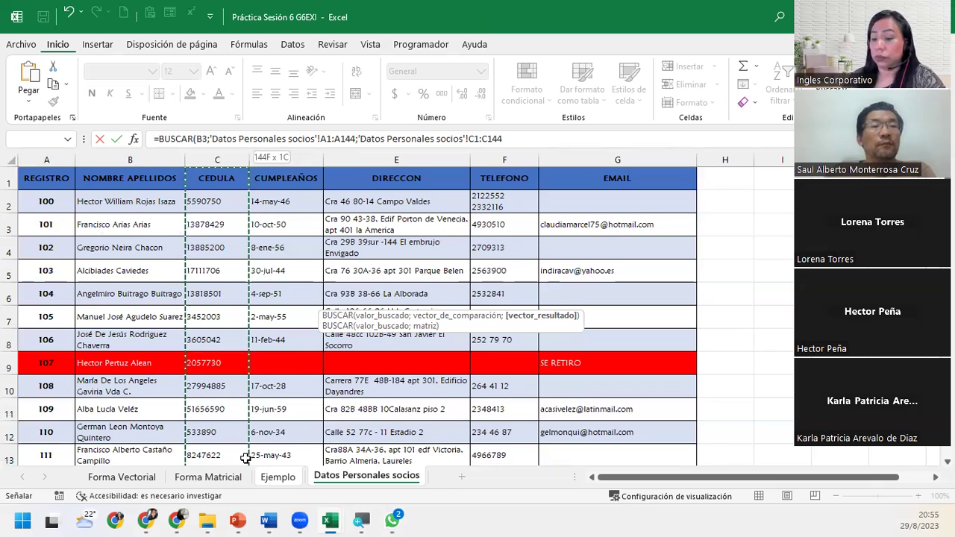
pyautogui.write(')')
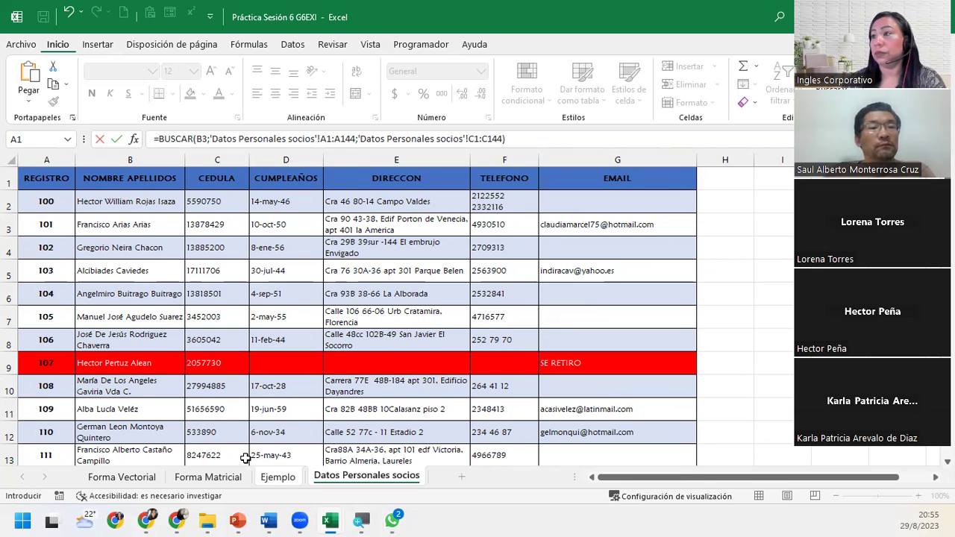
pyautogui.click(262, 477)
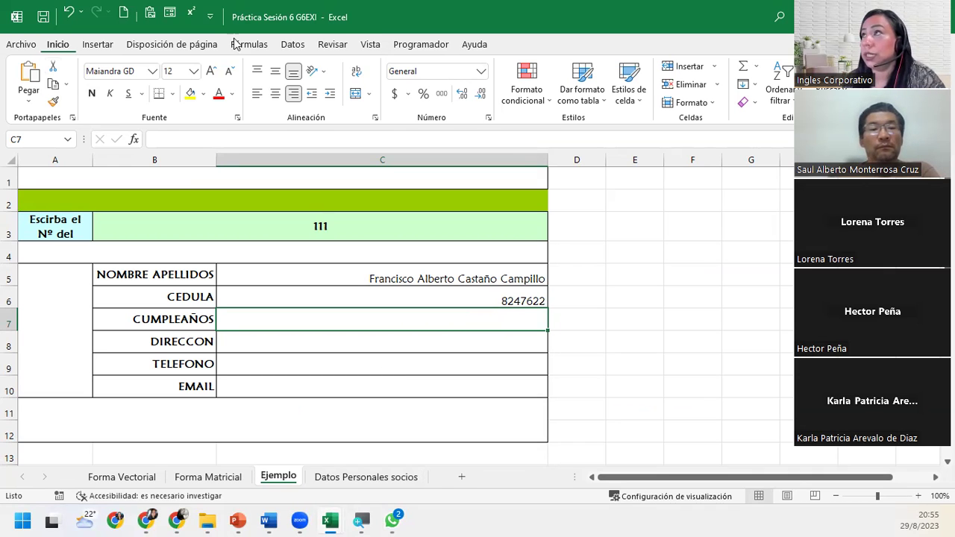
# Apply the Fecha corta number format to C7
pyautogui.click(483, 71)
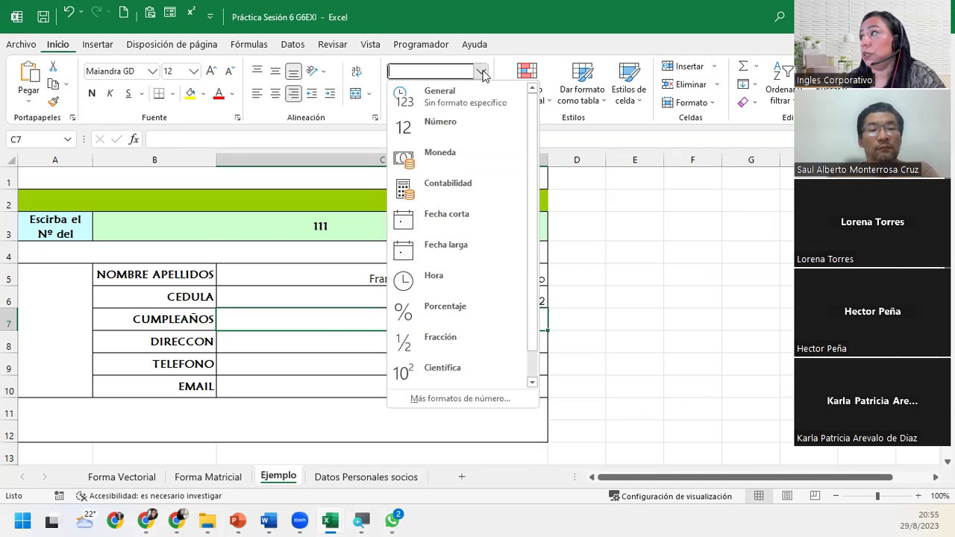
pyautogui.click(453, 221)
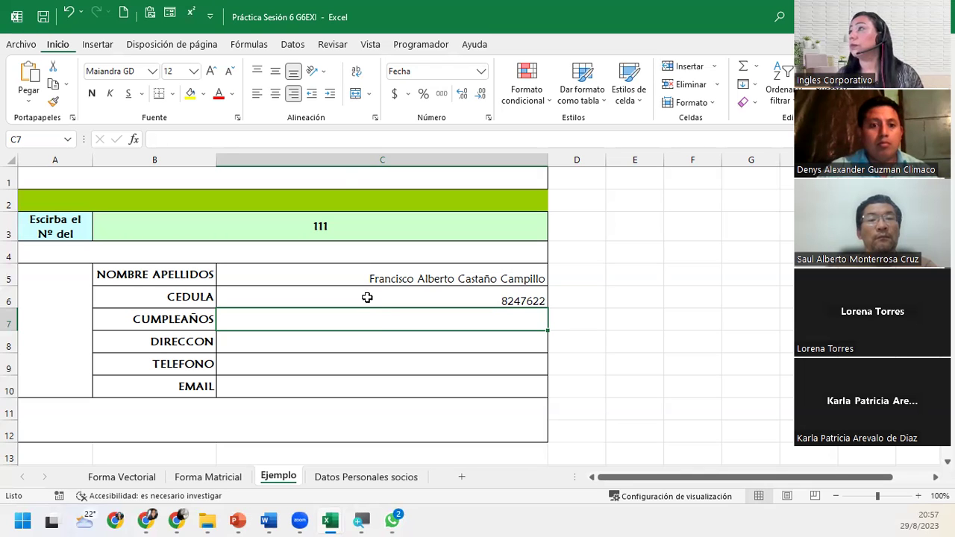
# Insert BUSCAR from Búsqueda y referencia into C7 with B3 as the lookup value
pyautogui.click(242, 46)
pyautogui.click(275, 65)
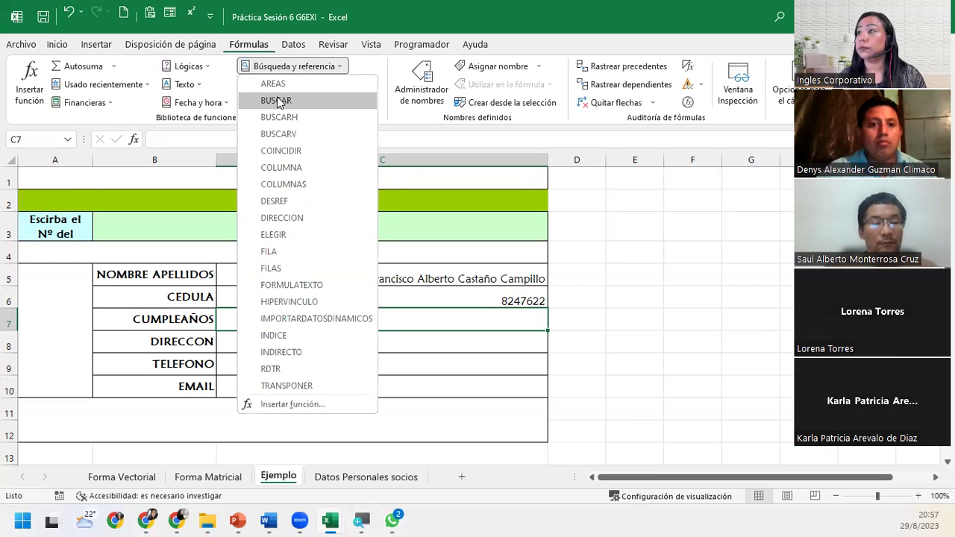
pyautogui.click(276, 97)
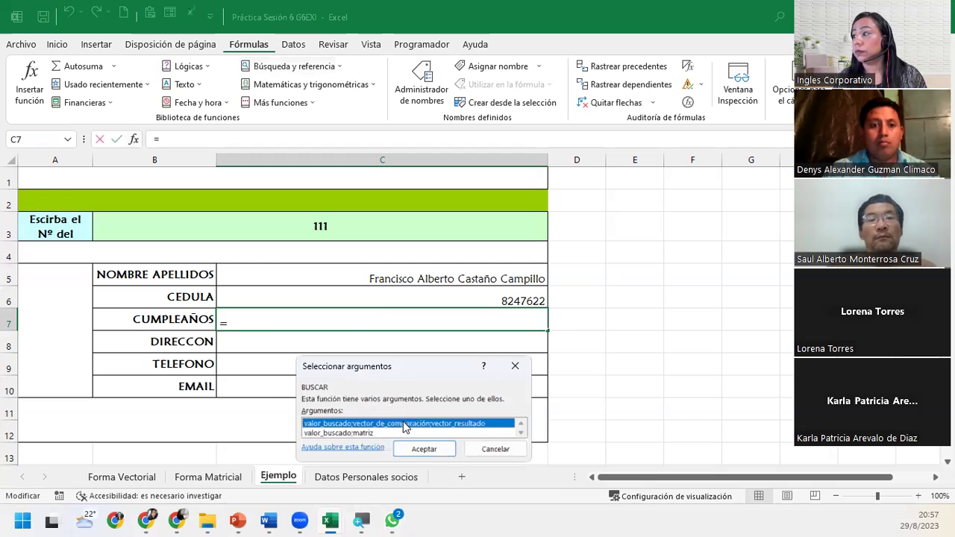
pyautogui.click(409, 448)
pyautogui.click(291, 228)
pyautogui.click(340, 352)
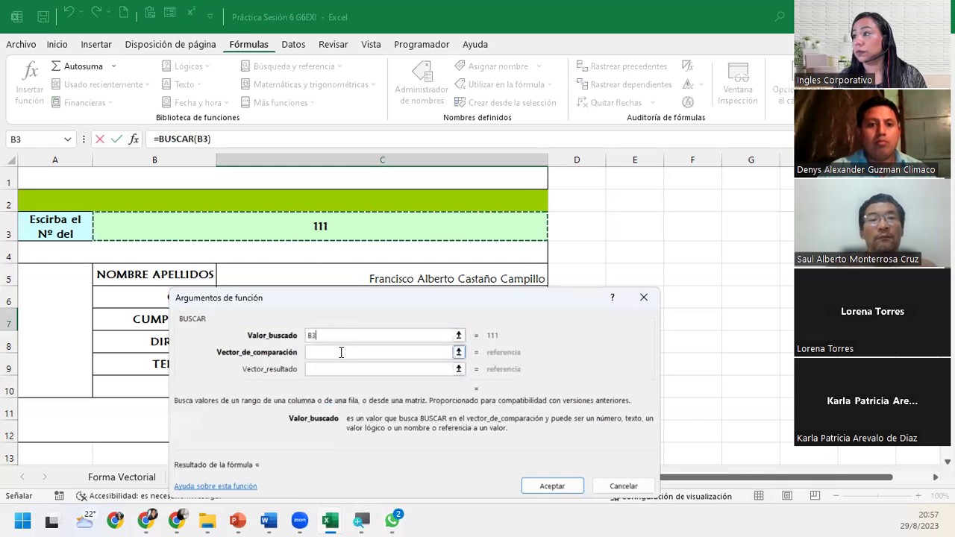
pyautogui.moveTo(376, 292); pyautogui.dragTo(485, 229)
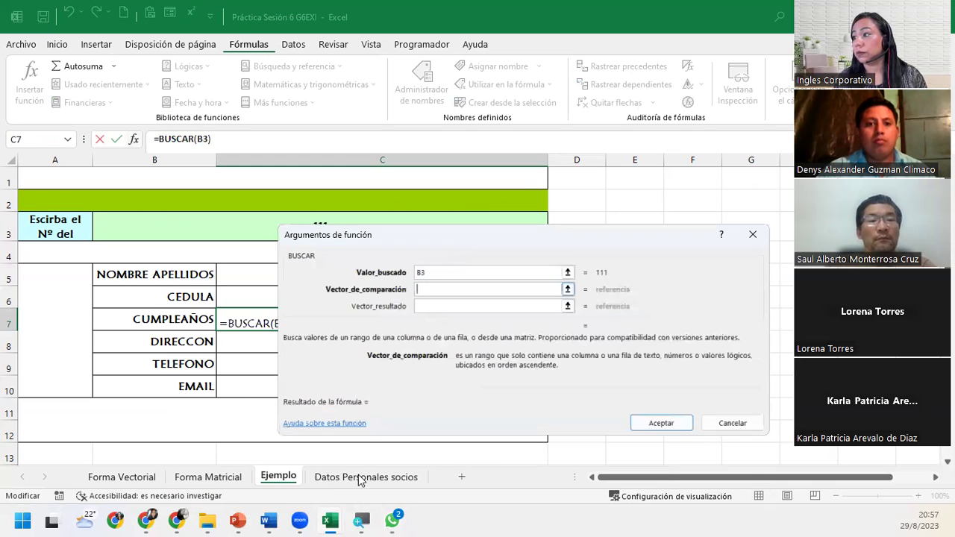
# Set search range A1:A144 and result range D1:D144 from Datos Personales socios, returning 25/5/1943
pyautogui.click(365, 476)
pyautogui.click(56, 180)
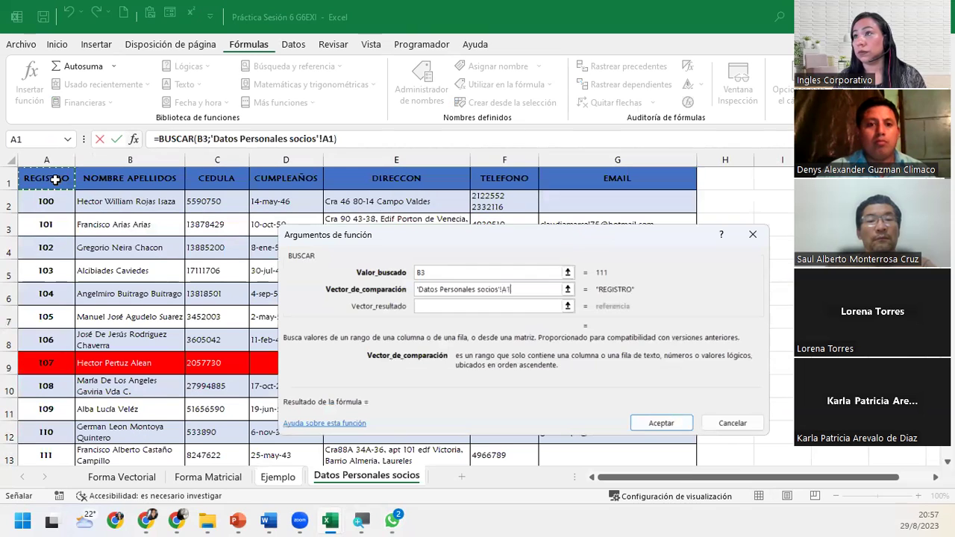
pyautogui.hotkey('ctrl', 'shift', 'Down')
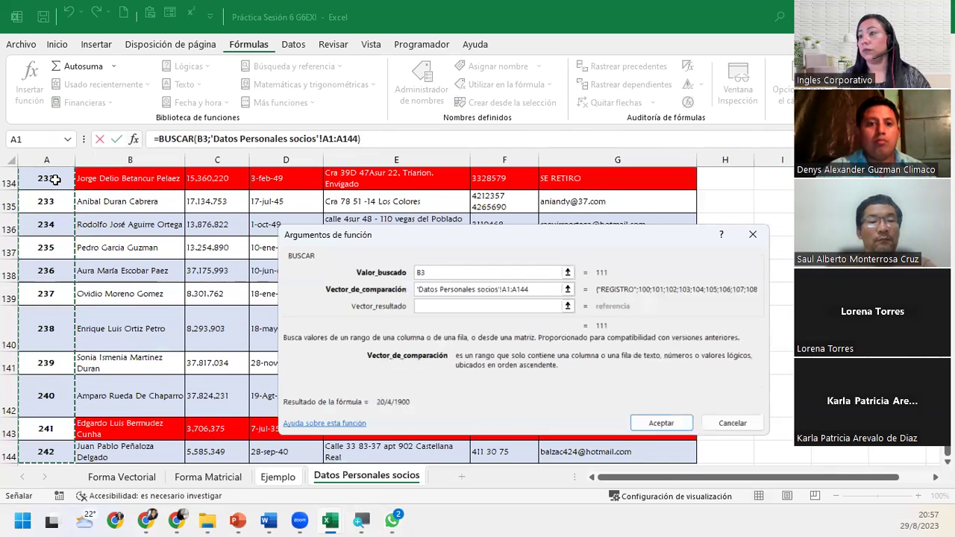
pyautogui.click(422, 304)
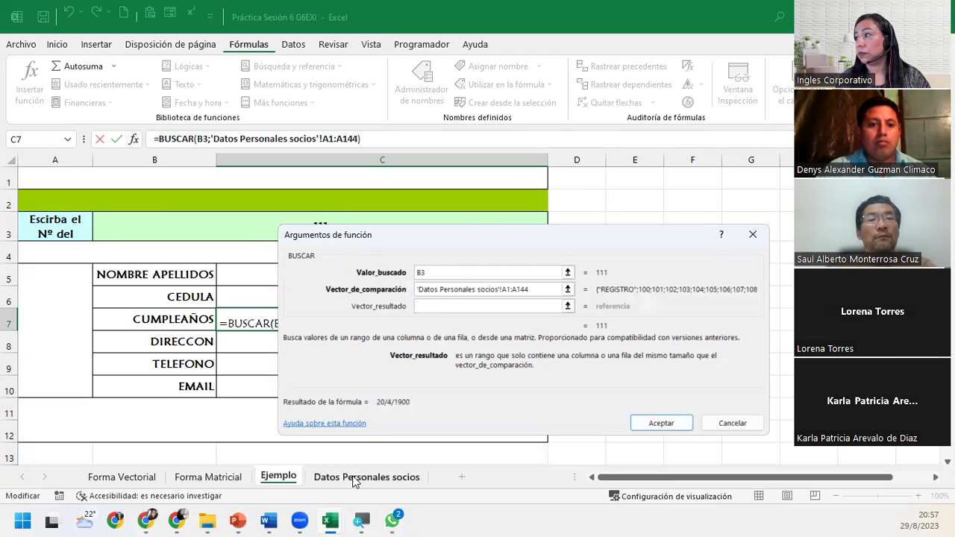
pyautogui.click(355, 479)
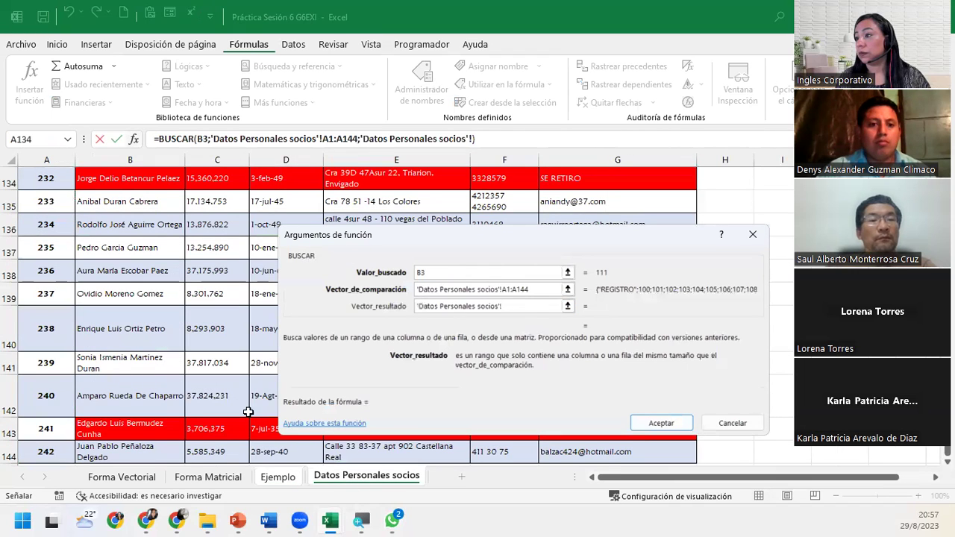
pyautogui.moveTo(270, 443); pyautogui.dragTo(272, 448)
pyautogui.scroll(4, 272, 448)
pyautogui.scroll(20, 272, 448)
pyautogui.scroll(7, 272, 449)
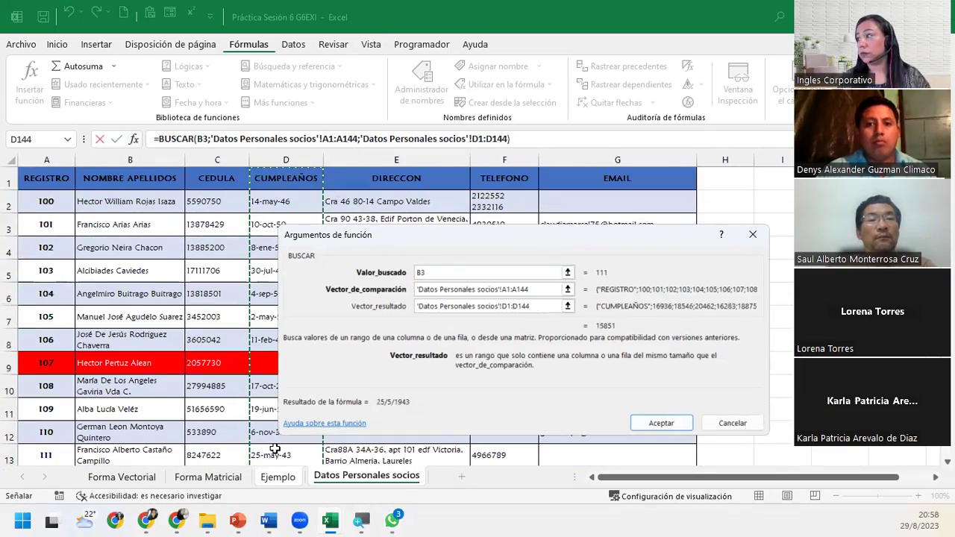
pyautogui.click(649, 423)
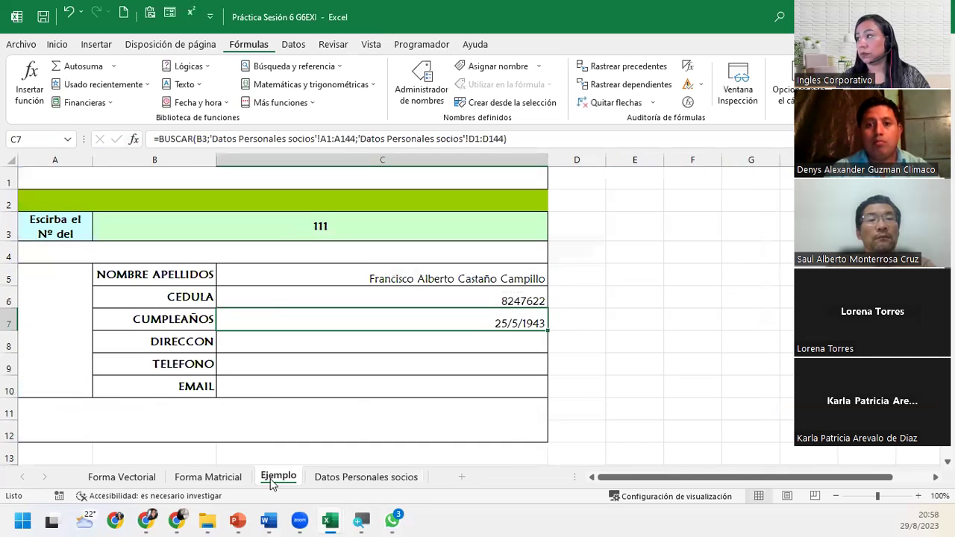
# Enter =BUSCAR(B3;'Datos Personales socios'!A1:A144;'Datos Personales socios'!E1:E144) in C8 for the address
pyautogui.click(356, 343)
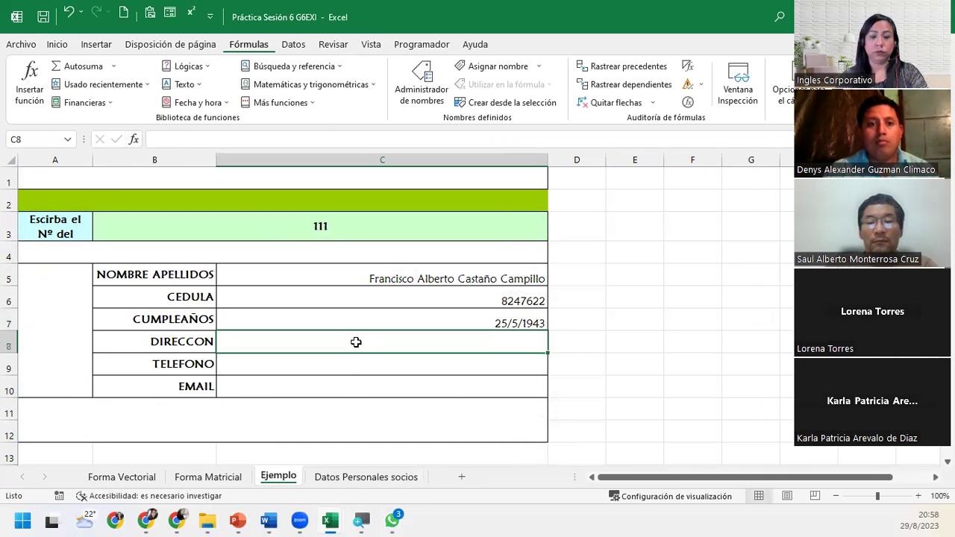
pyautogui.write('=buscar')
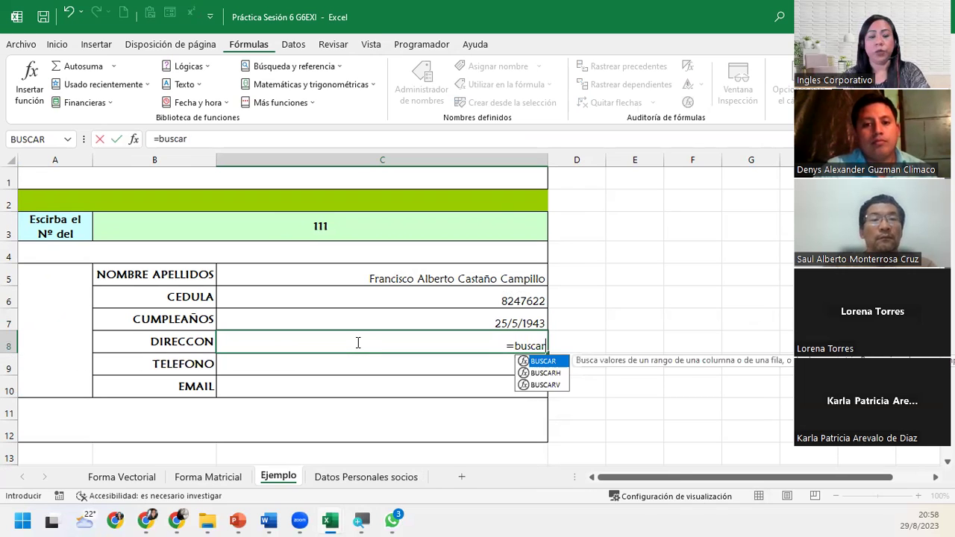
pyautogui.press('Tab')
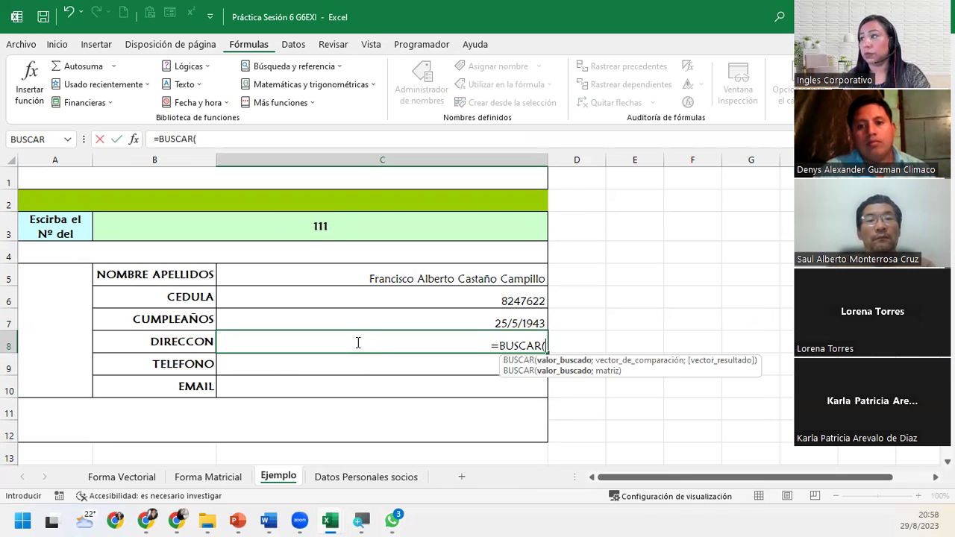
pyautogui.click(326, 227)
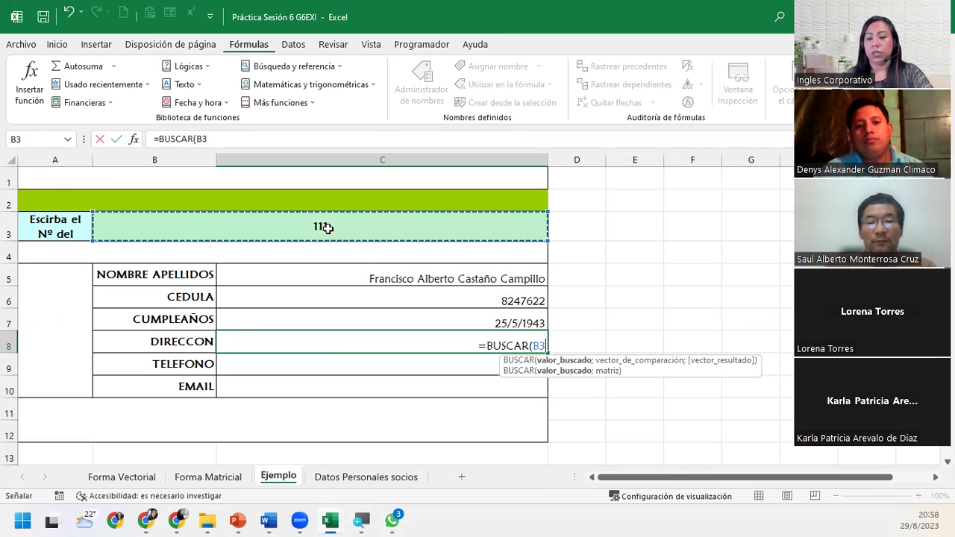
pyautogui.write(';')
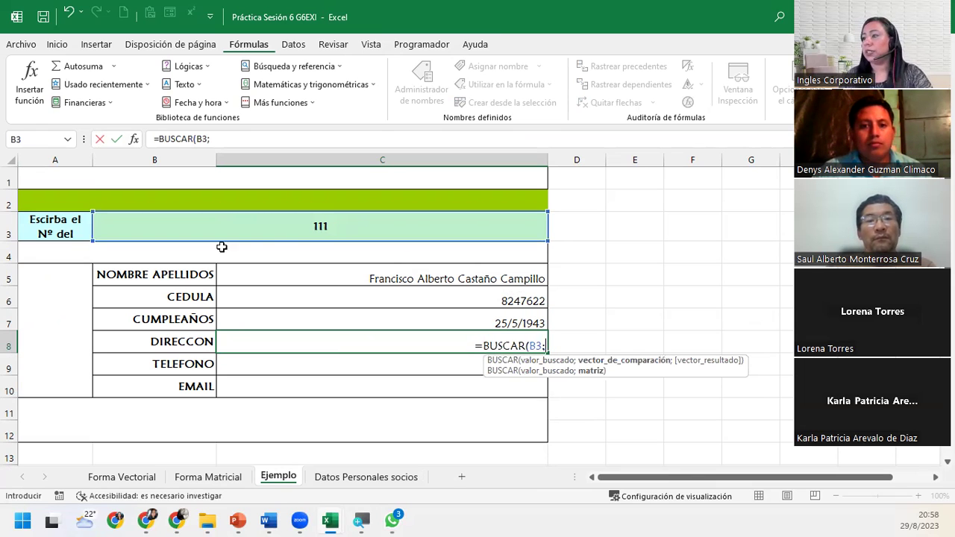
pyautogui.click(339, 482)
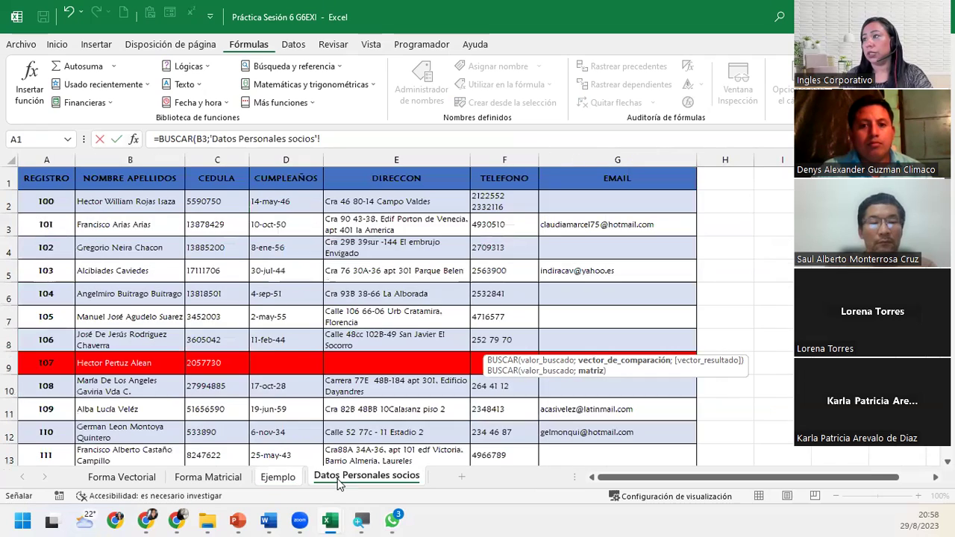
pyautogui.click(43, 179)
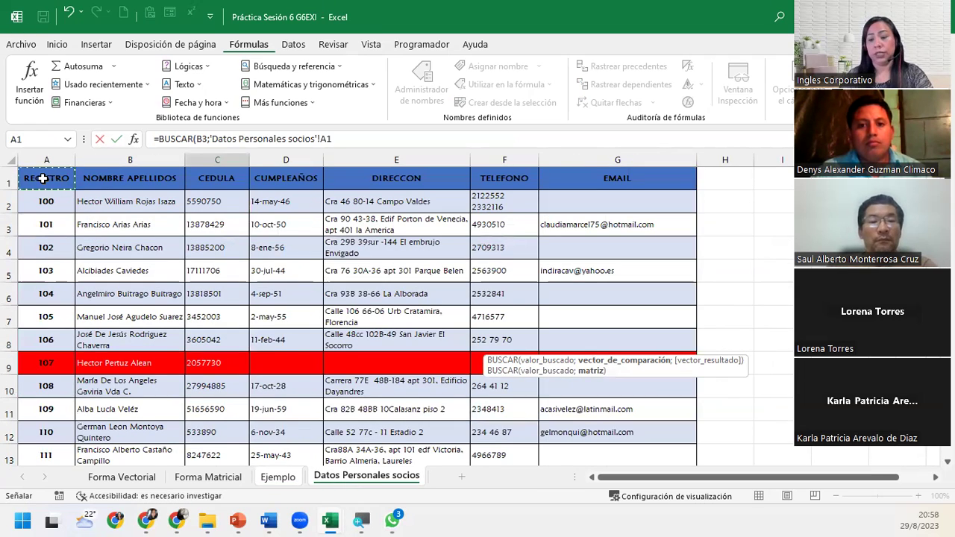
pyautogui.hotkey('ctrl', 'shift', 'Down')
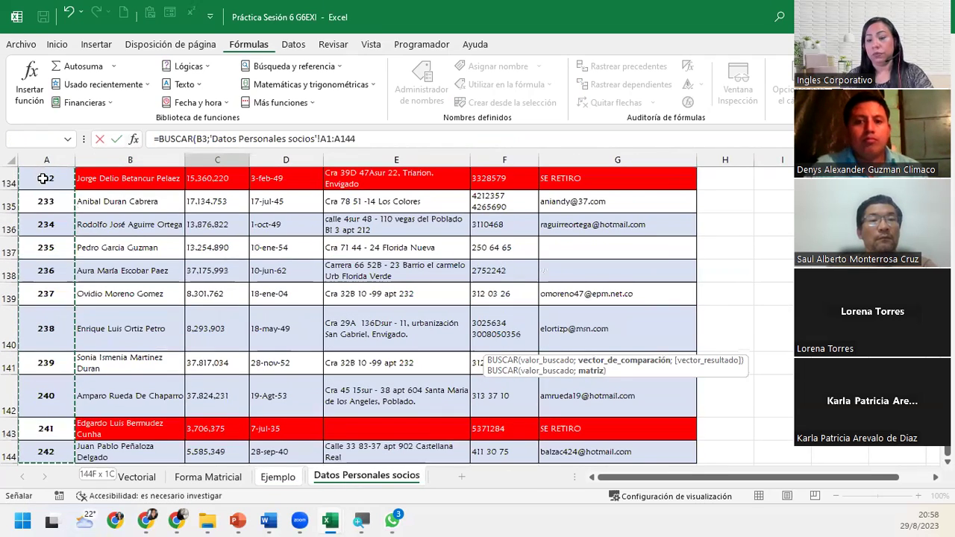
pyautogui.write(';')
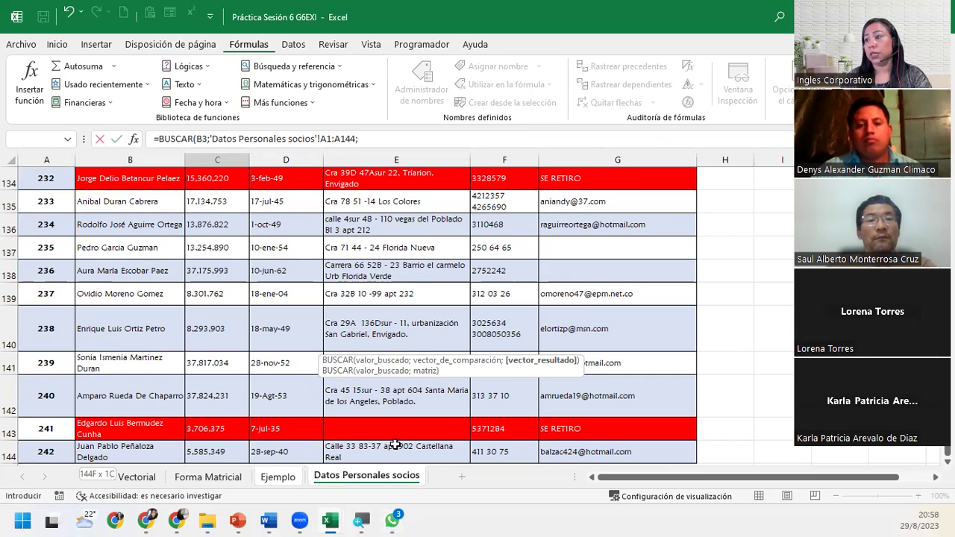
pyautogui.moveTo(394, 449); pyautogui.dragTo(364, 100)
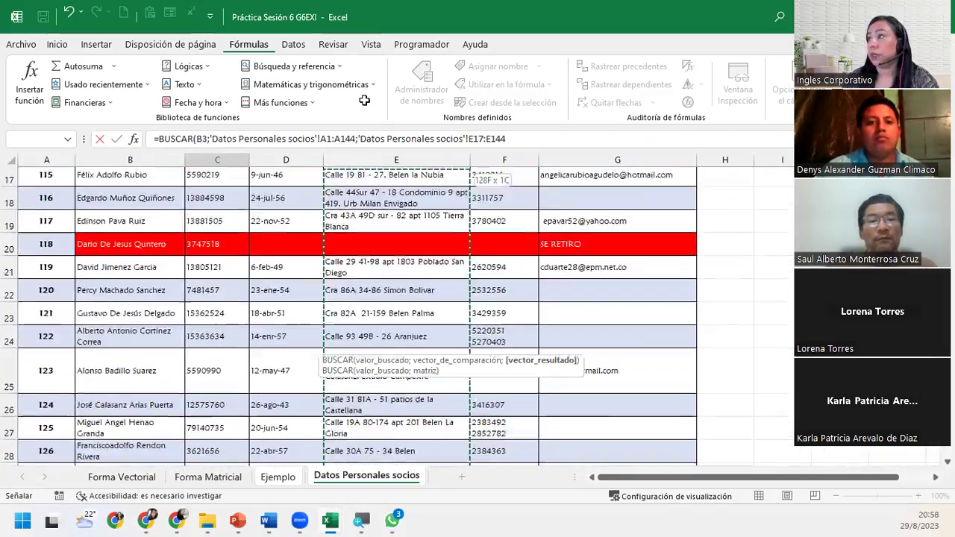
pyautogui.moveTo(364, 100); pyautogui.dragTo(364, 101)
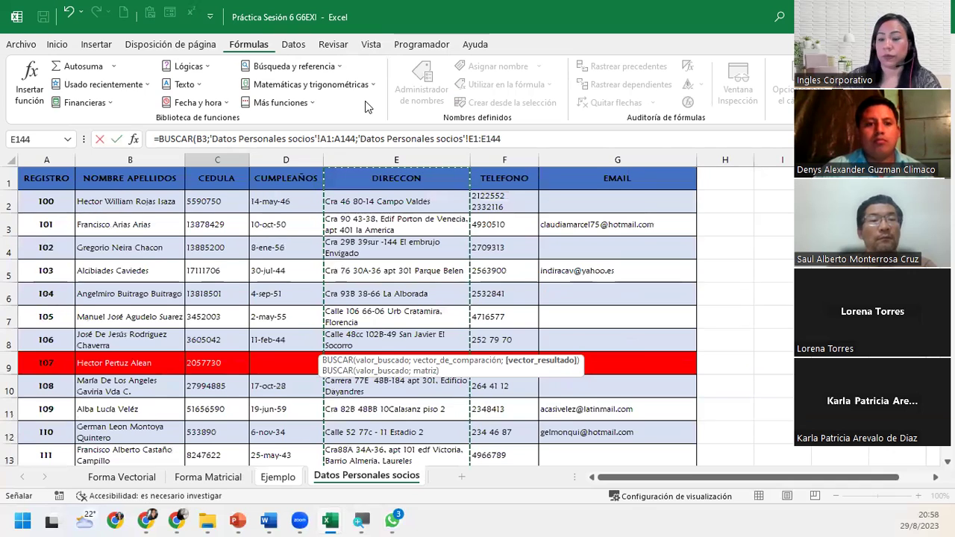
pyautogui.press('Return')
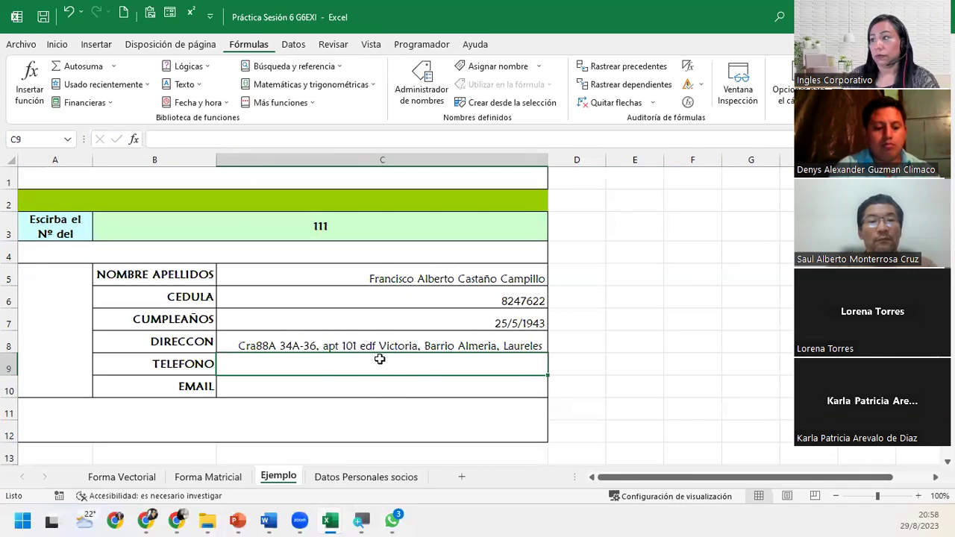
# Insert BUSCAR into C9 with lookup value B3 and search range 'Datos Personales socios'!A1:A144
pyautogui.click(294, 65)
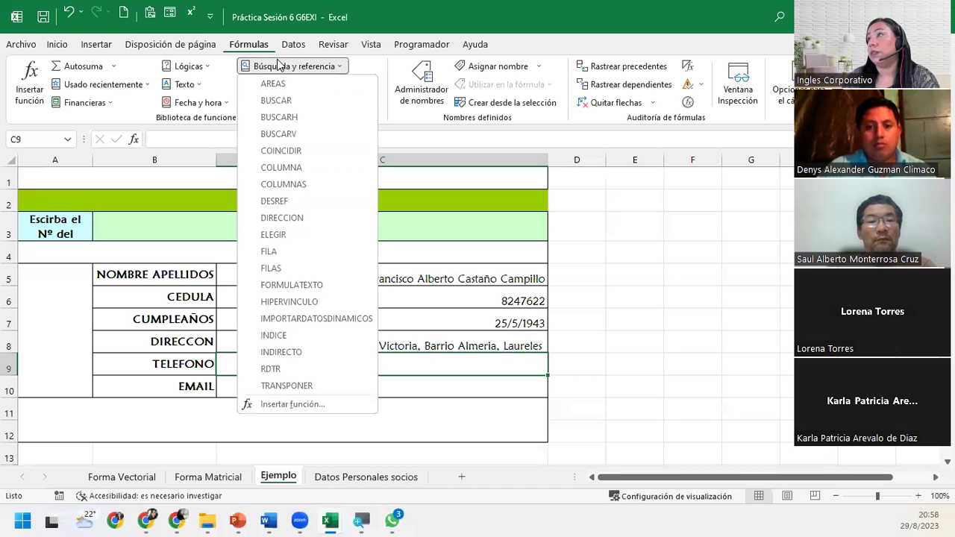
pyautogui.click(288, 100)
pyautogui.doubleClick(489, 345)
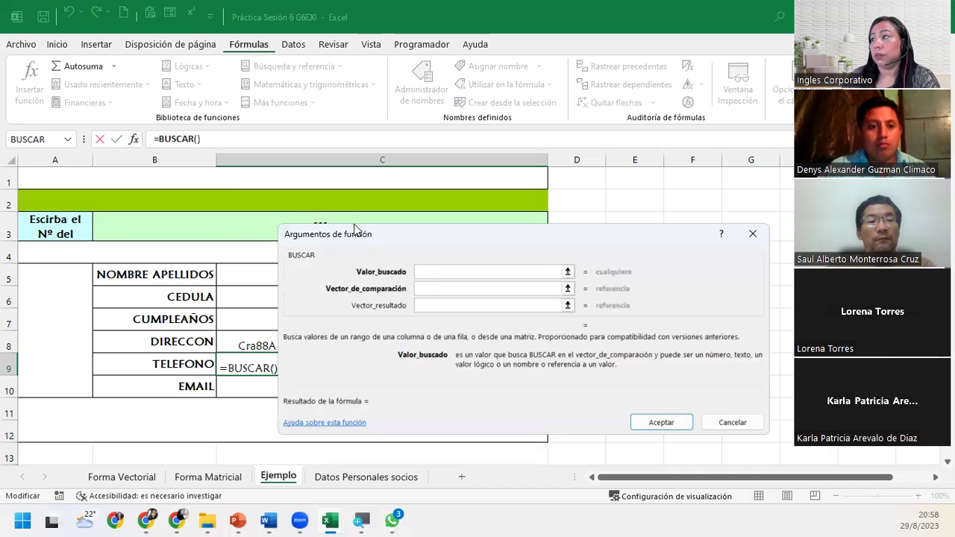
pyautogui.click(261, 221)
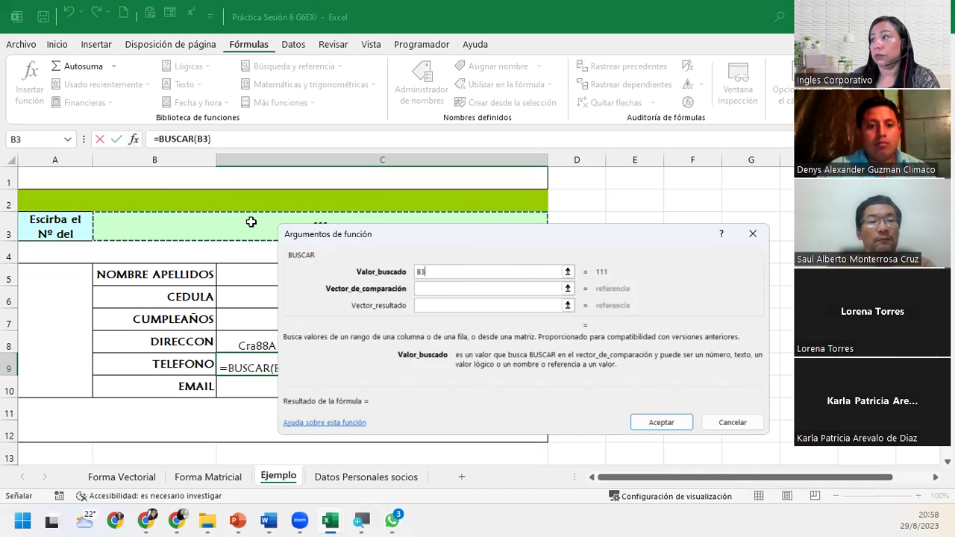
pyautogui.click(437, 290)
pyautogui.click(366, 477)
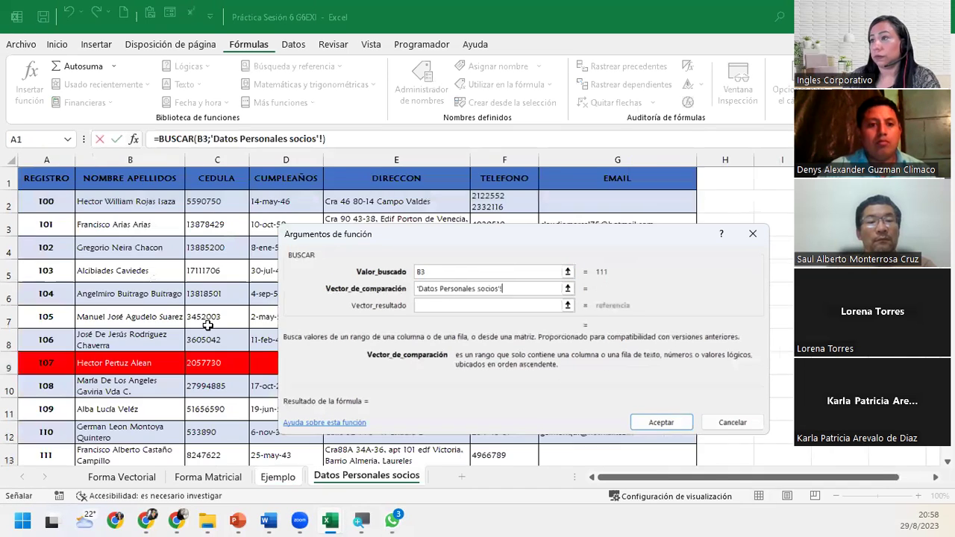
pyautogui.click(41, 183)
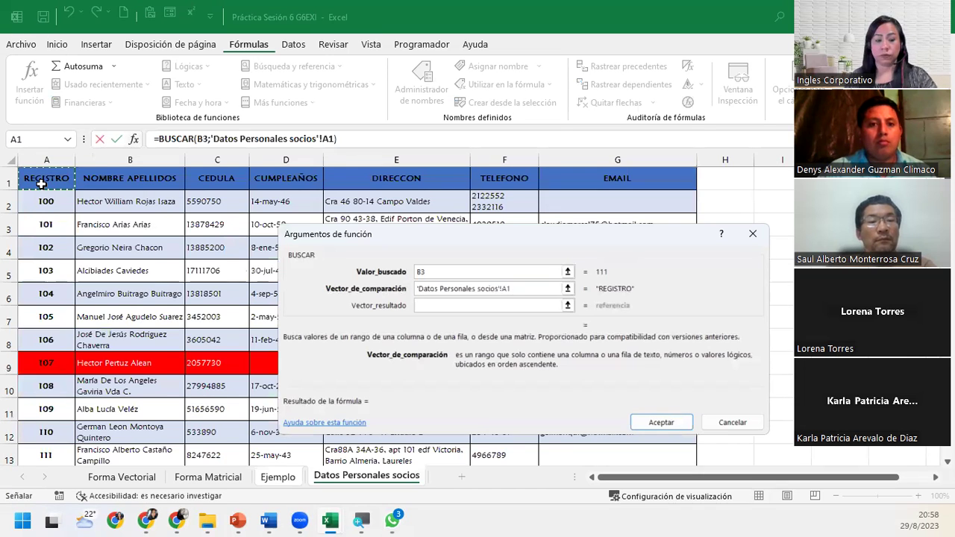
pyautogui.hotkey('ctrl', 'shift', 'Down')
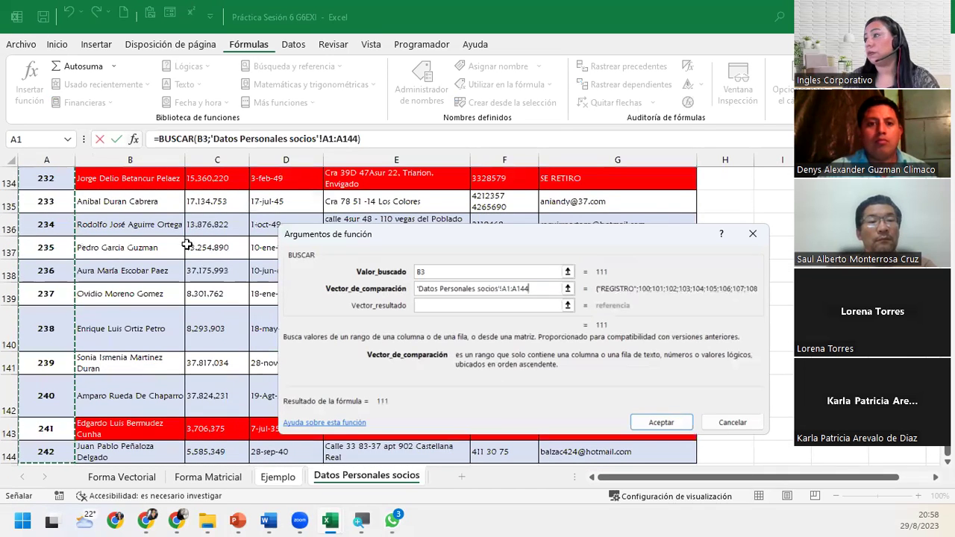
pyautogui.click(440, 304)
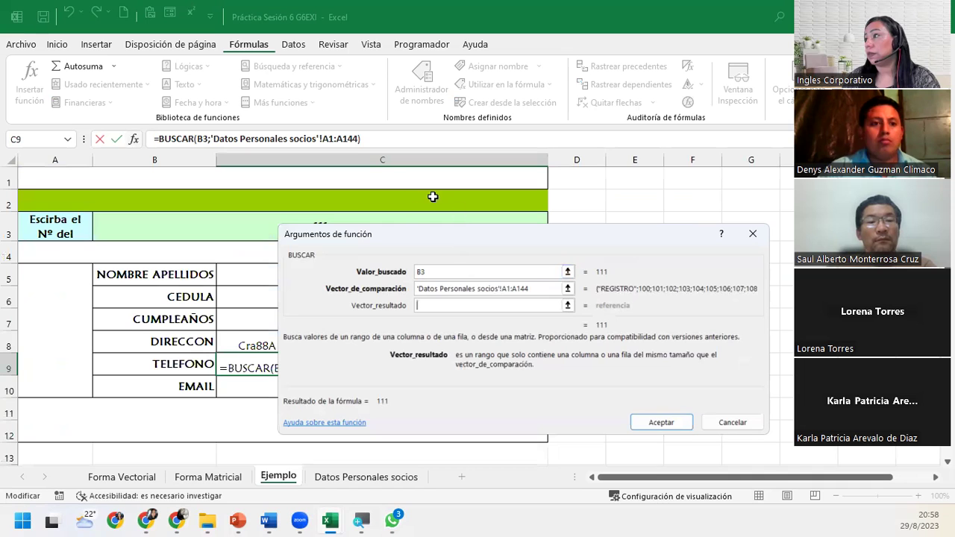
pyautogui.click(336, 520)
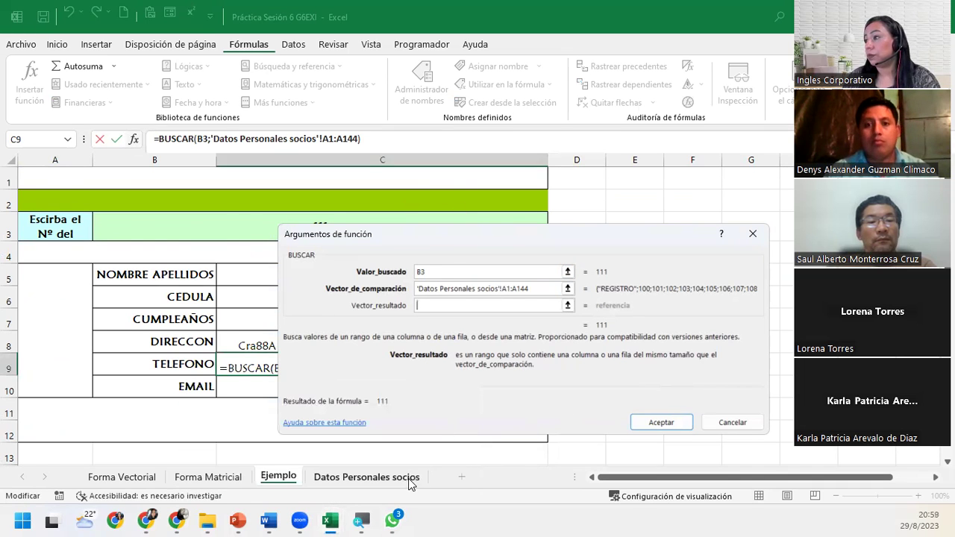
pyautogui.click(409, 484)
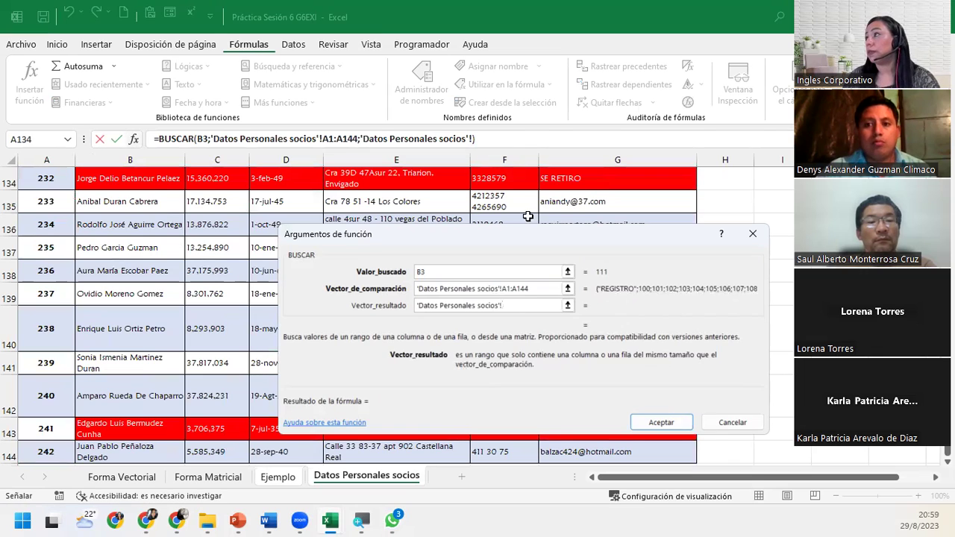
pyautogui.click(490, 452)
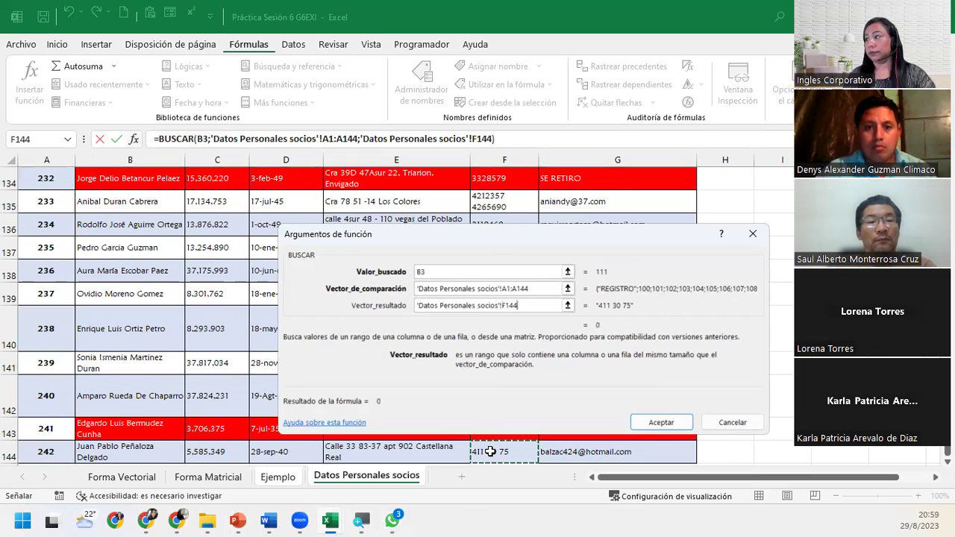
pyautogui.hotkey('ctrl', 'shift', 'Up')
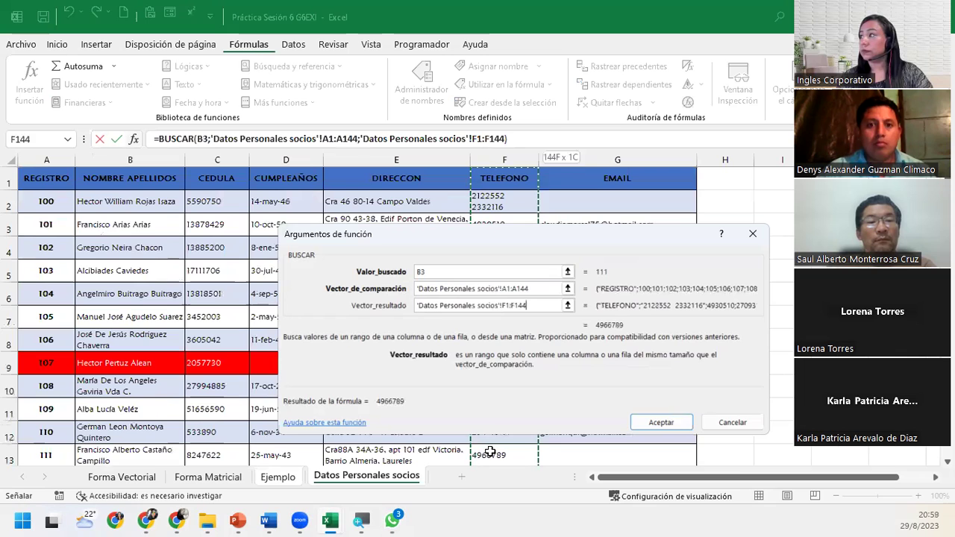
pyautogui.click(638, 427)
# Start =BUSCAR(B3;'Datos Personales socios'!A1:A144; in the EMAIL cell C10
pyautogui.click(380, 387)
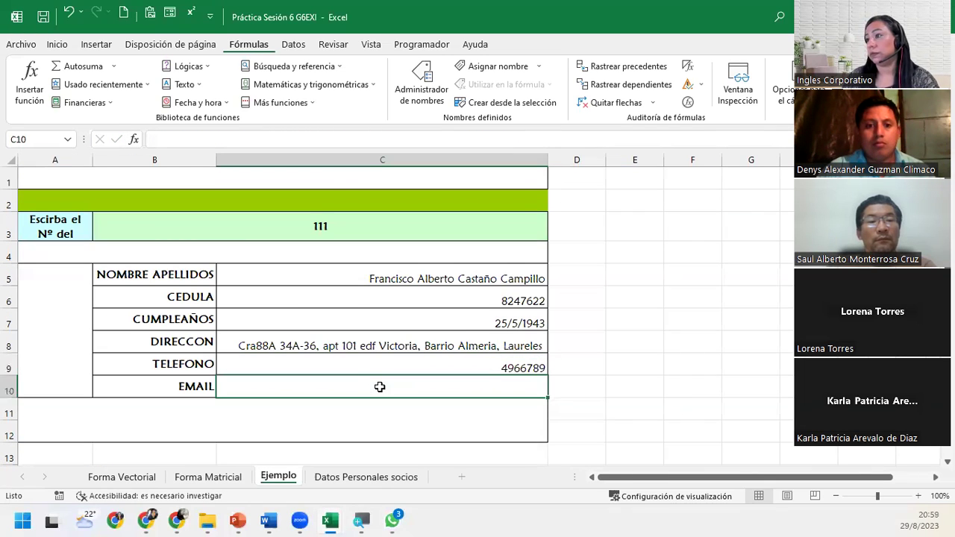
pyautogui.write('=BUSCAR(')
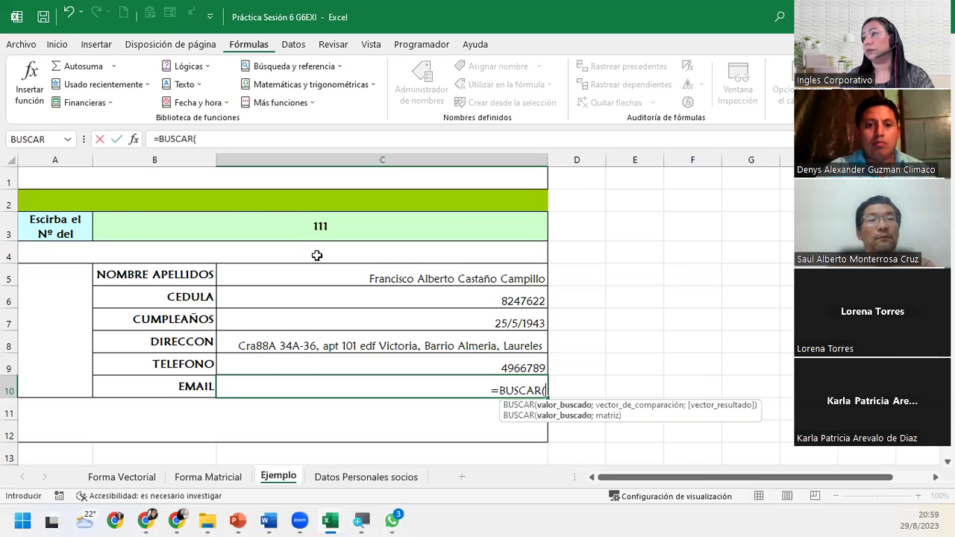
pyautogui.click(306, 226)
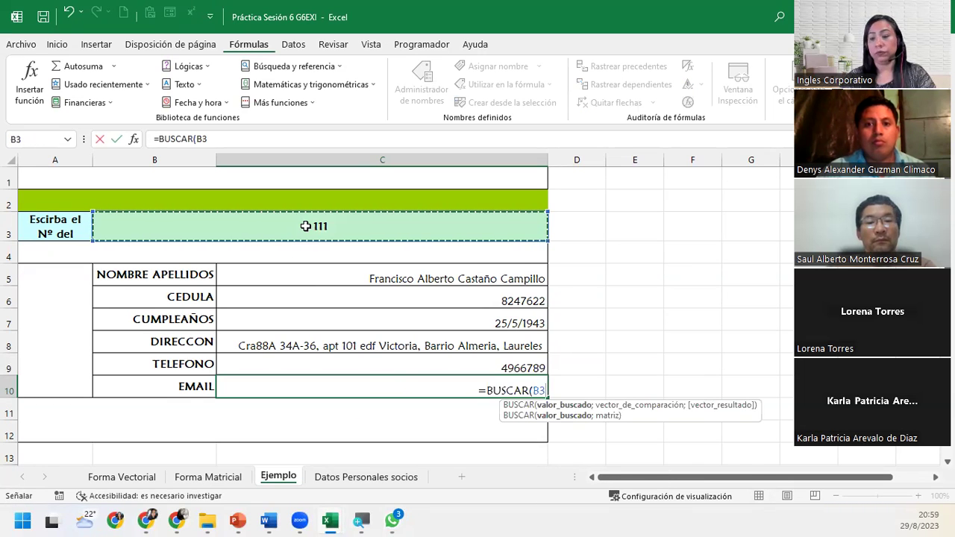
pyautogui.write(';')
pyautogui.click(366, 477)
pyautogui.click(38, 181)
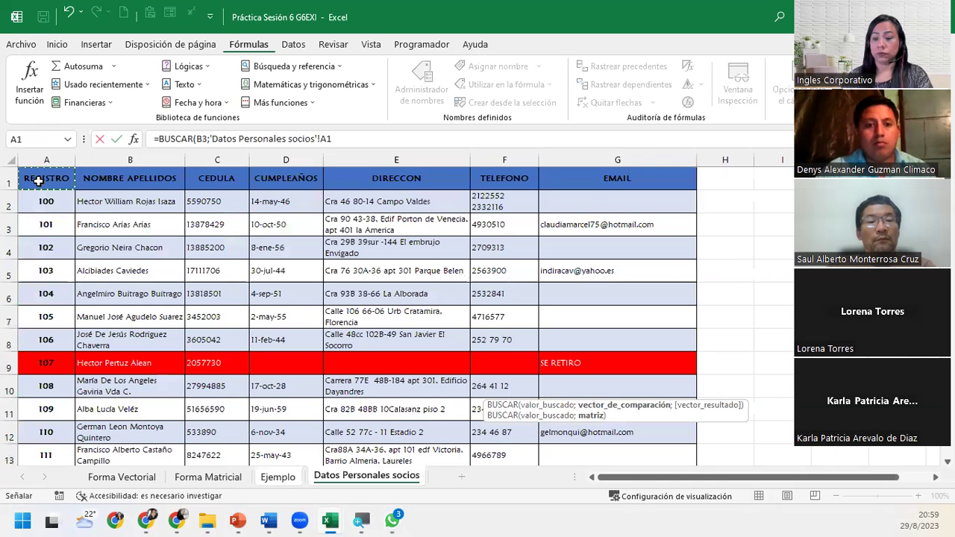
pyautogui.hotkey('ctrl', 'shift', 'Down')
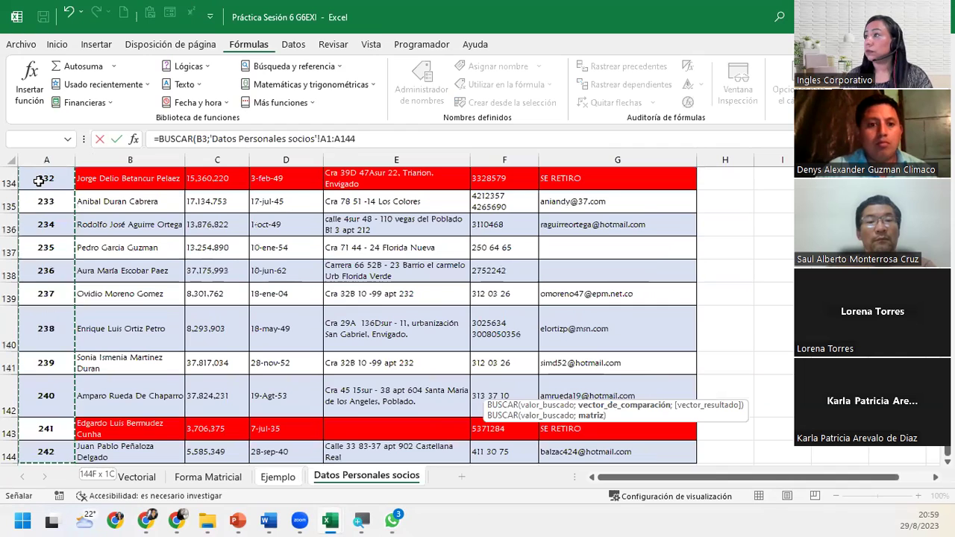
# Finish C10 with result range G1:G144 from the EMAIL column, which returns 0
pyautogui.write(';')
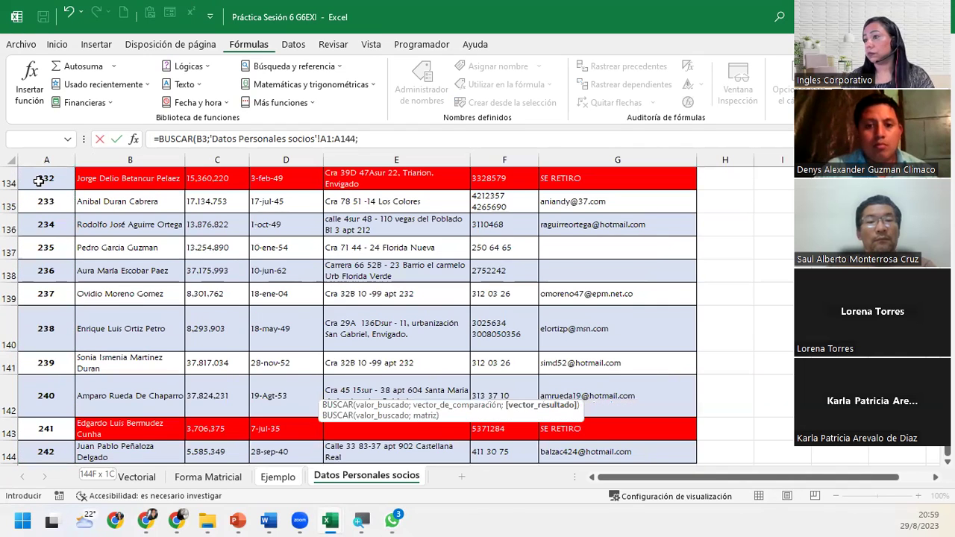
pyautogui.click(612, 450)
pyautogui.hotkey('ctrl', 'shift', 'Up')
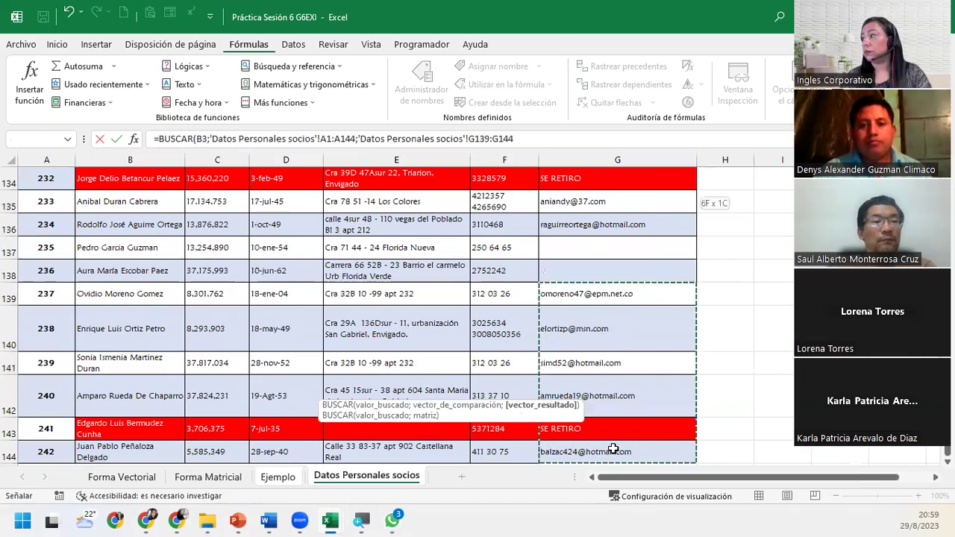
pyautogui.hotkey('ctrl', 'shift', 'Up')
pyautogui.hotkey('ctrl', 'shift', 'Up')
pyautogui.hotkey('ctrl', 'shift', 'Up')
pyautogui.hotkey('ctrl', 'shift', 'Up')
pyautogui.hotkey('ctrl', 'shift', 'Up')
pyautogui.hotkey('ctrl', 'shift', 'Up')
pyautogui.hotkey('ctrl', 'shift', 'Up')
pyautogui.hotkey('ctrl', 'shift', 'Up')
pyautogui.hotkey('ctrl', 'shift', 'Up')
pyautogui.hotkey('ctrl', 'shift', 'Up')
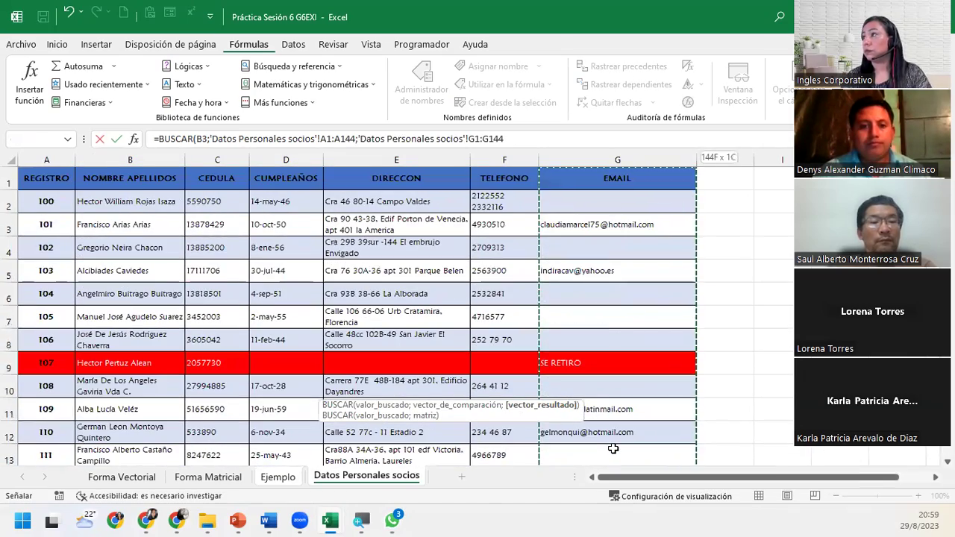
pyautogui.write(')')
pyautogui.press('Return')
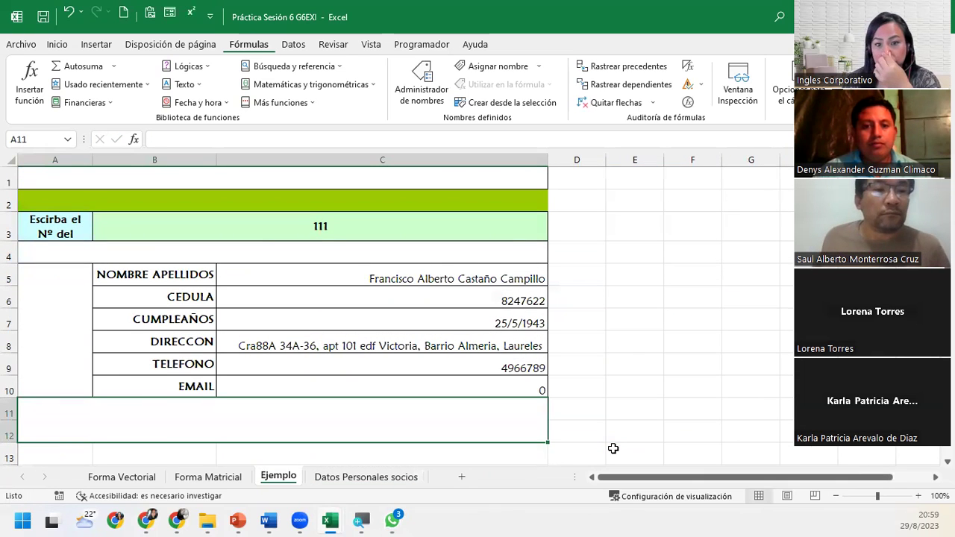
pyautogui.click(450, 386)
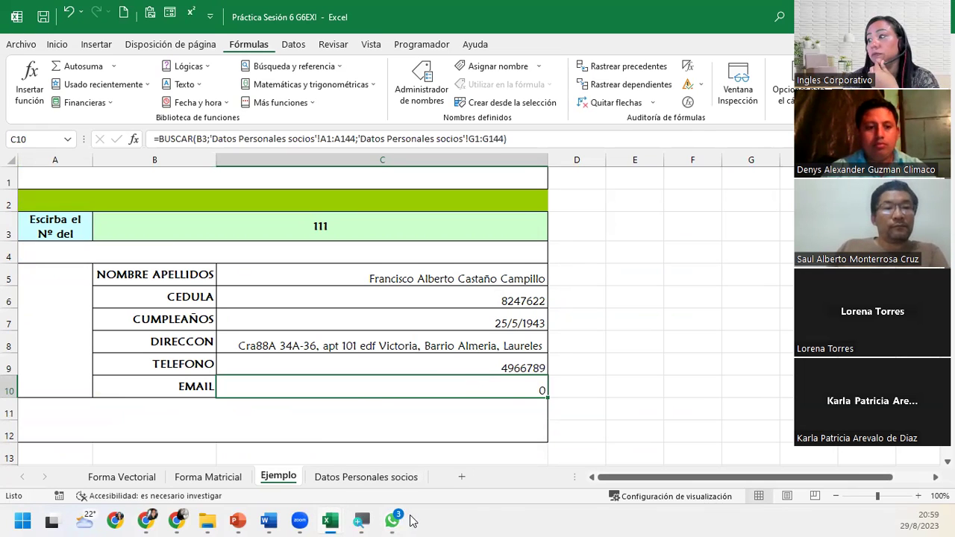
pyautogui.moveTo(395, 520)
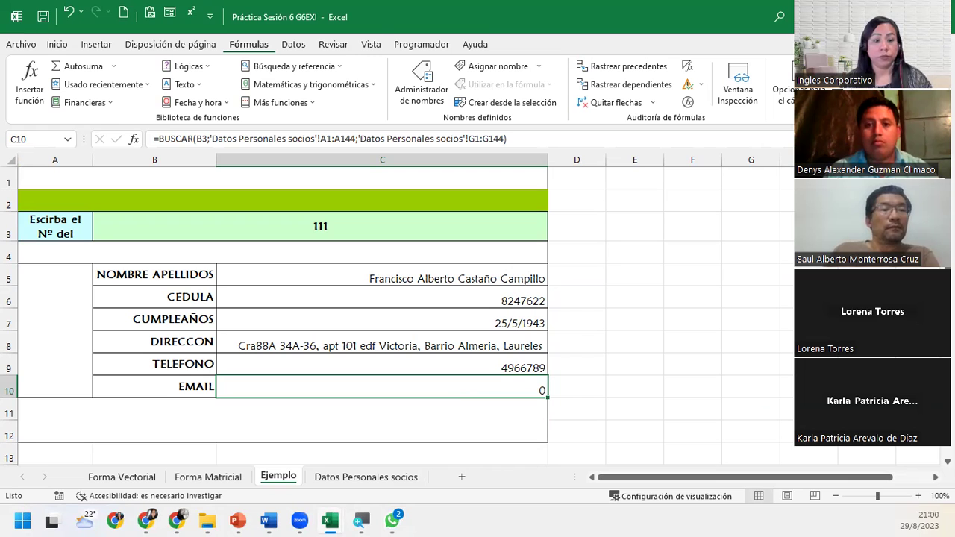
pyautogui.hotkey('alt', 'Tab')
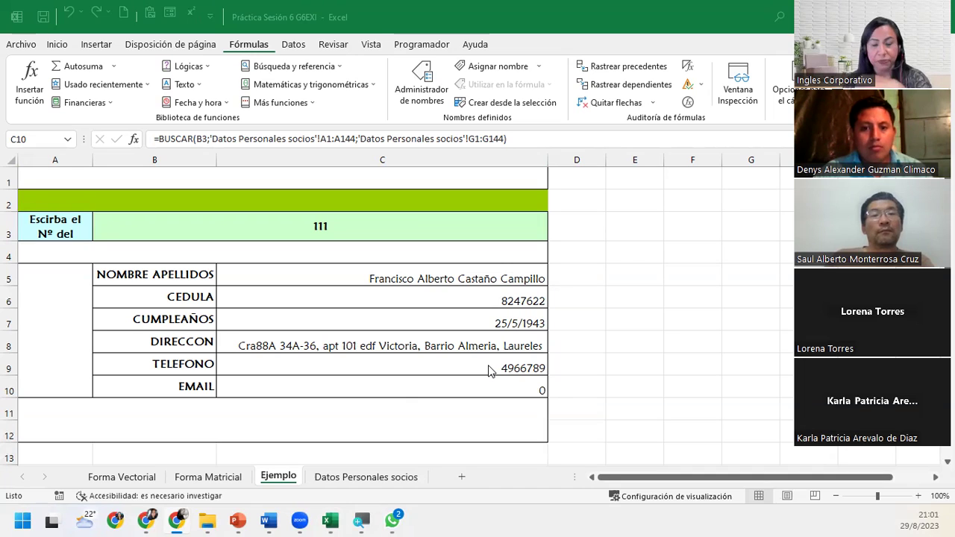
pyautogui.click(395, 339)
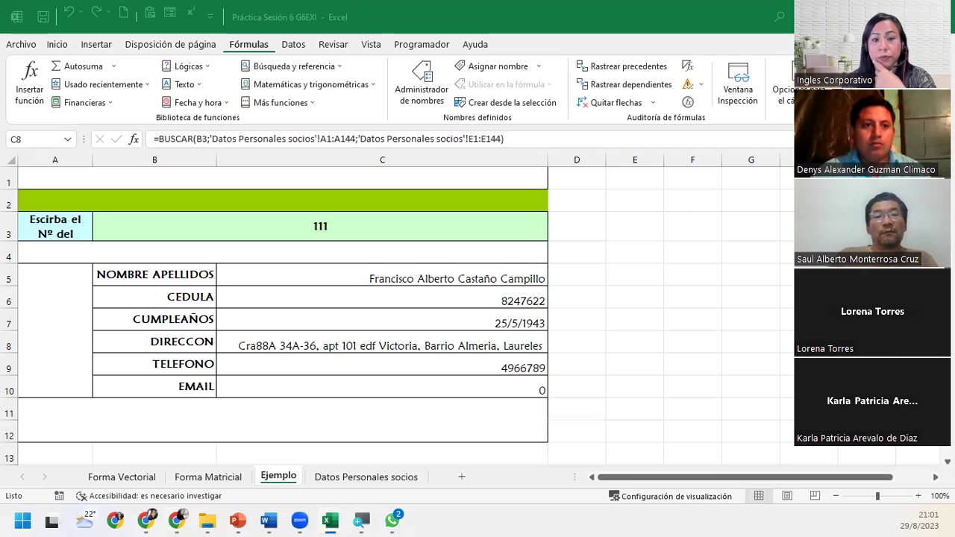
pyautogui.click(382, 345)
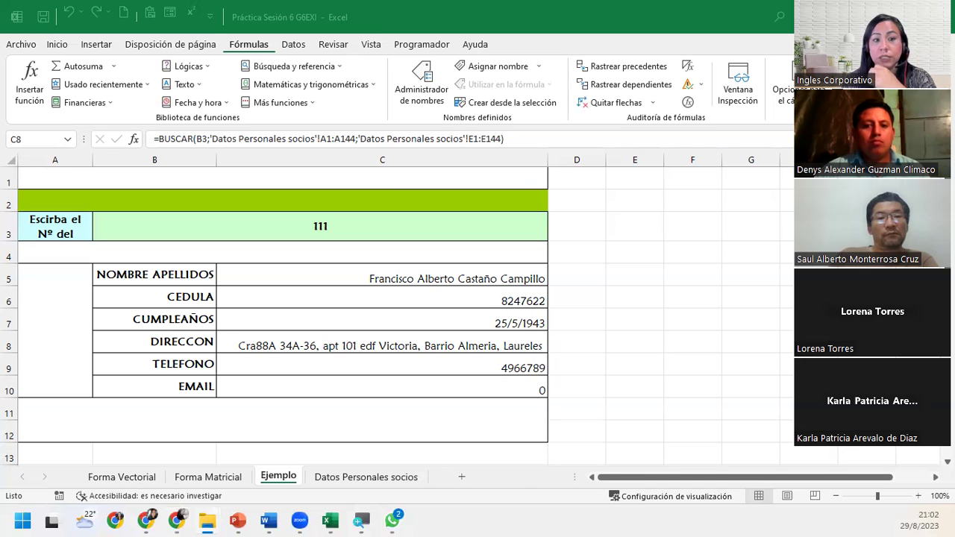
pyautogui.click(382, 345)
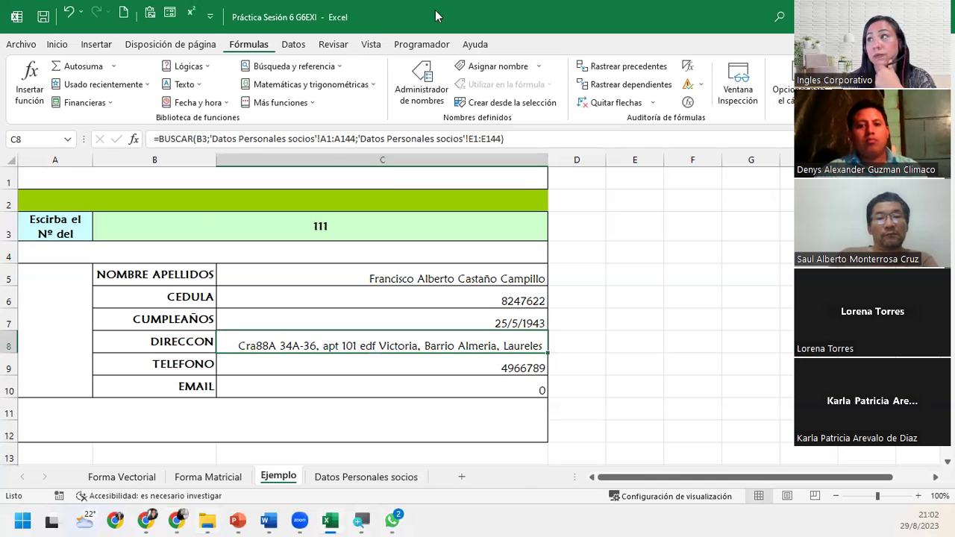
pyautogui.hotkey('alt', 'Tab')
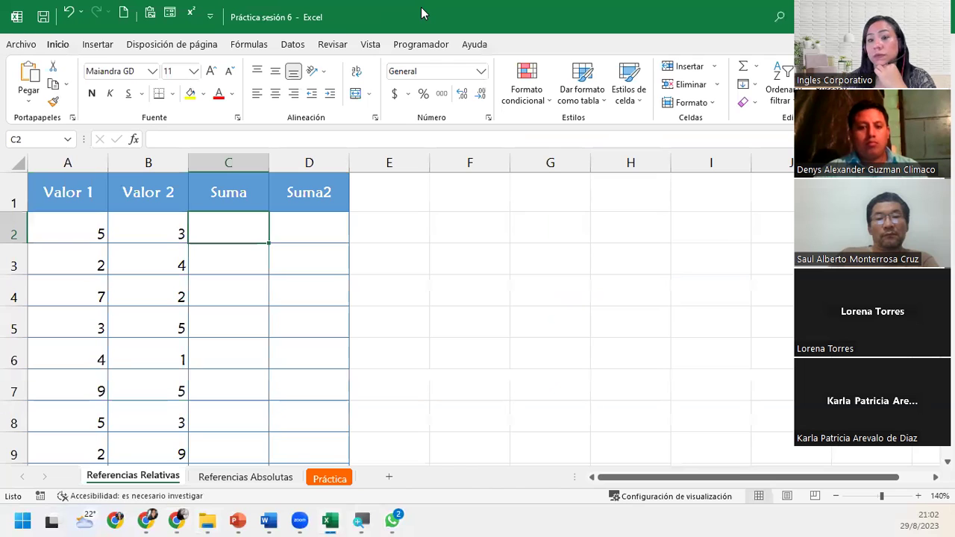
pyautogui.hotkey('alt', 'Tab')
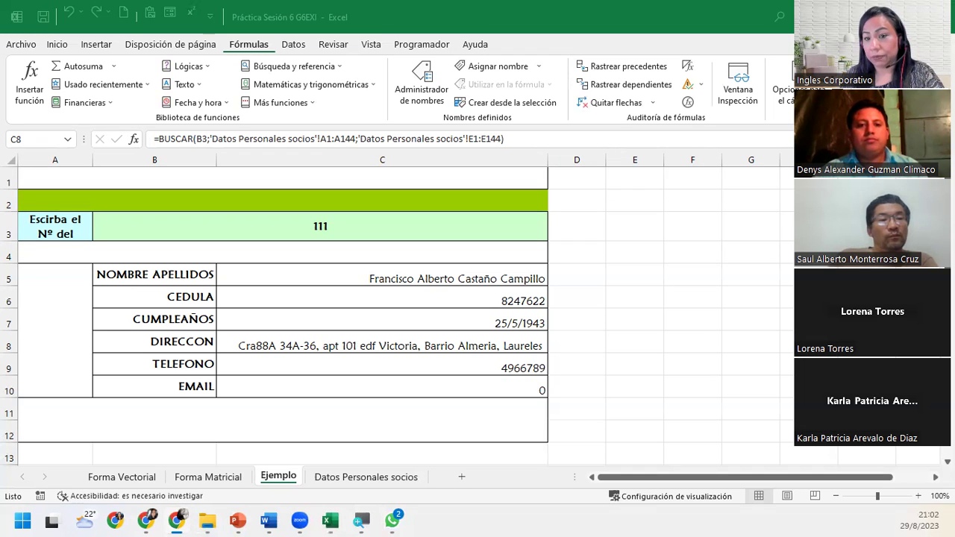
pyautogui.press('F2')
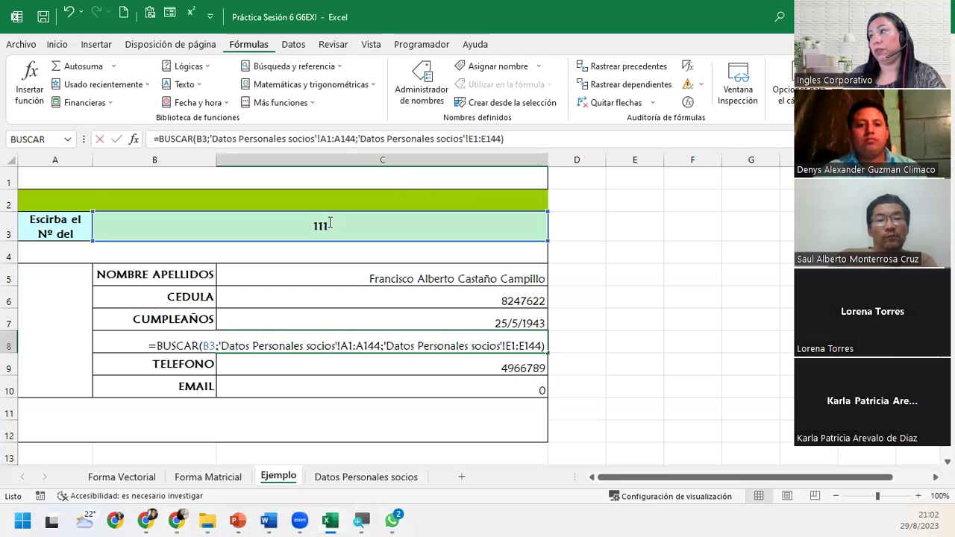
pyautogui.click(329, 223)
# Change the member number in B3 to 130
pyautogui.press('Escape')
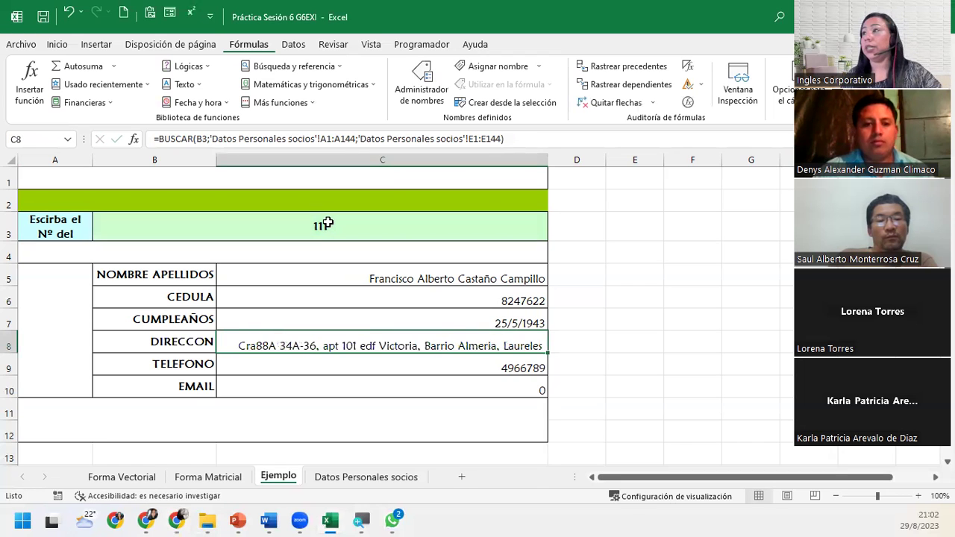
pyautogui.click(326, 223)
pyautogui.write('130')
pyautogui.press('Return')
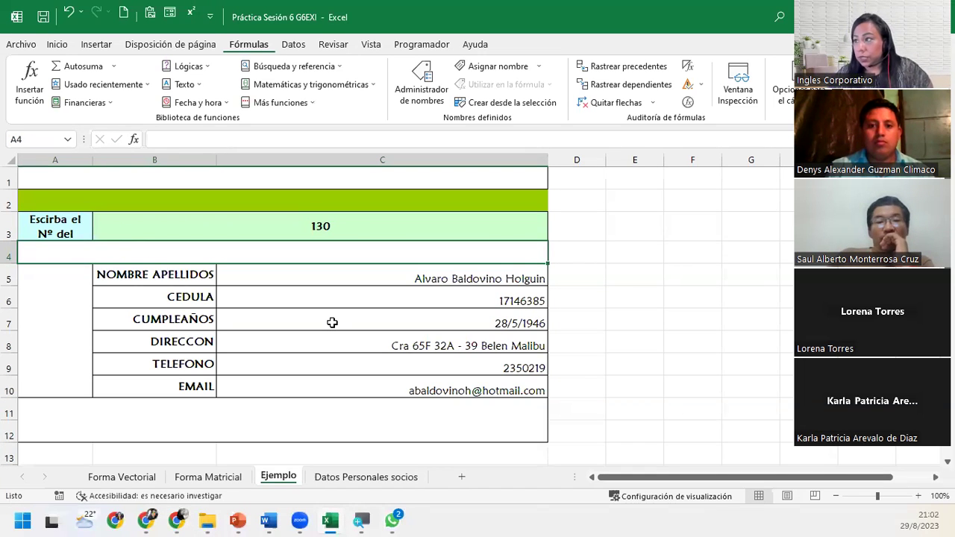
# Check member 130's data row on Datos Personales socios, then return to Ejemplo
pyautogui.click(386, 484)
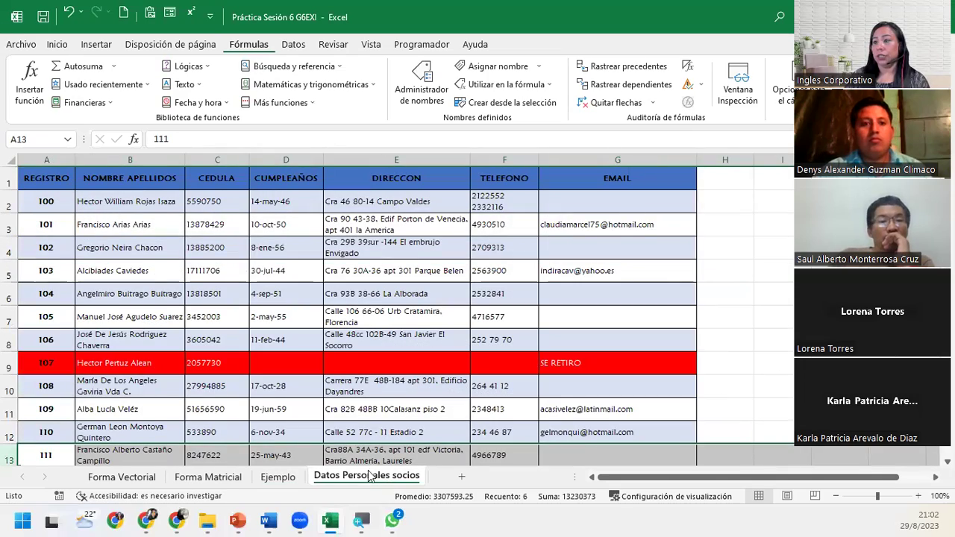
pyautogui.scroll(-5, 72, 370)
pyautogui.scroll(-5, 72, 370)
pyautogui.scroll(-1, 73, 370)
pyautogui.scroll(1, 72, 370)
pyautogui.click(10, 202)
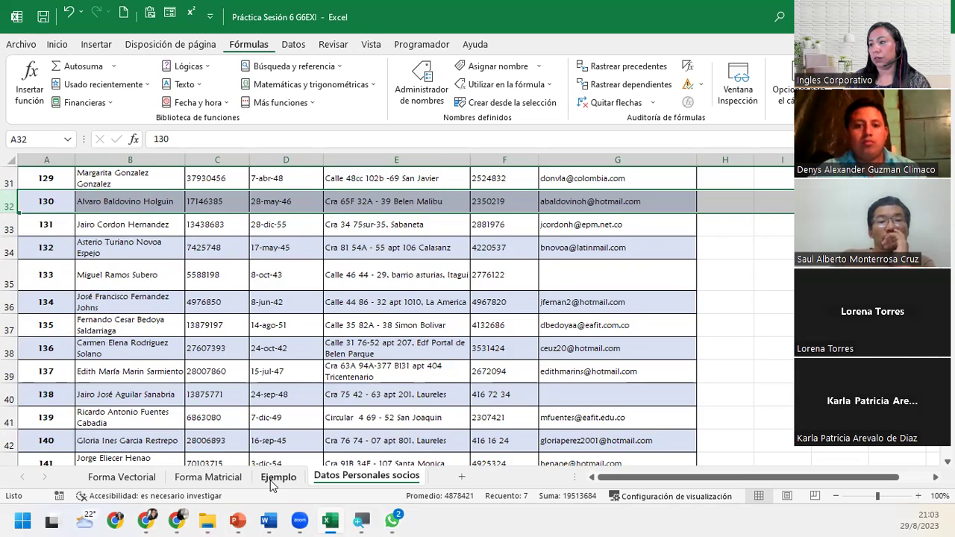
pyautogui.click(276, 477)
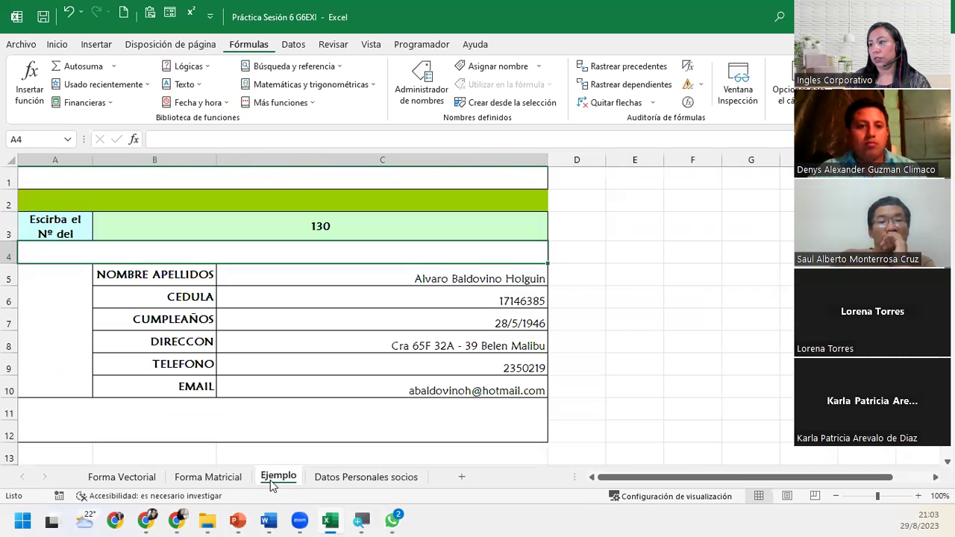
pyautogui.click(276, 383)
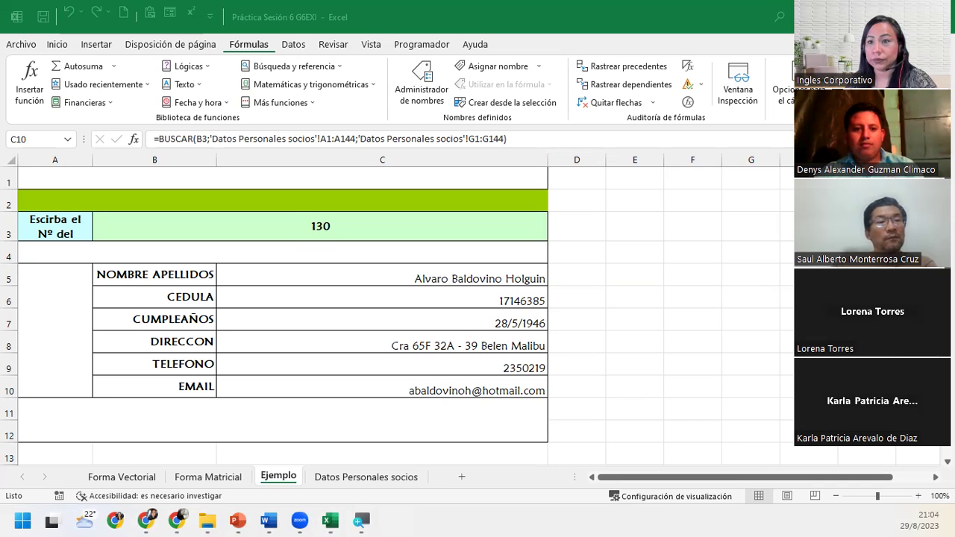
pyautogui.click(382, 387)
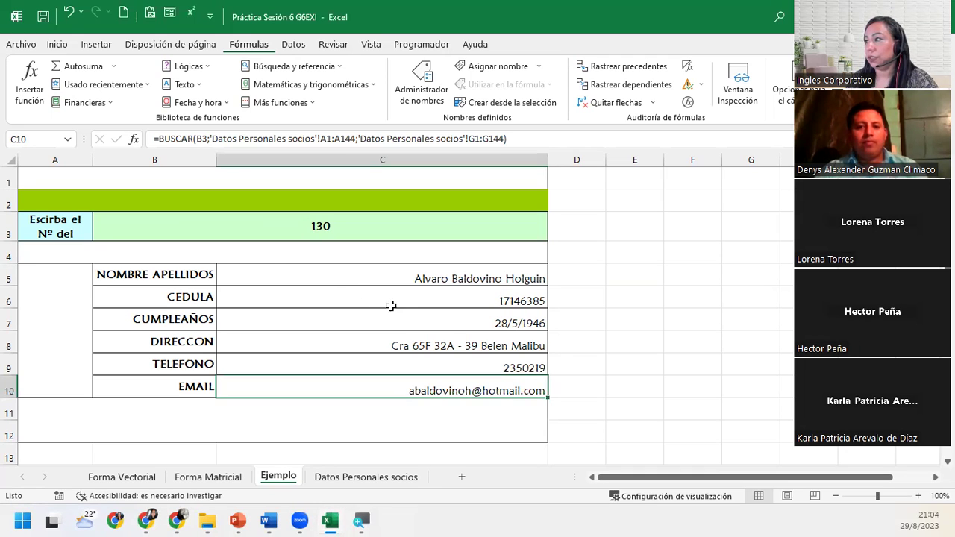
# Set B3 back to member 111 and select the email cell C10
pyautogui.click(299, 218)
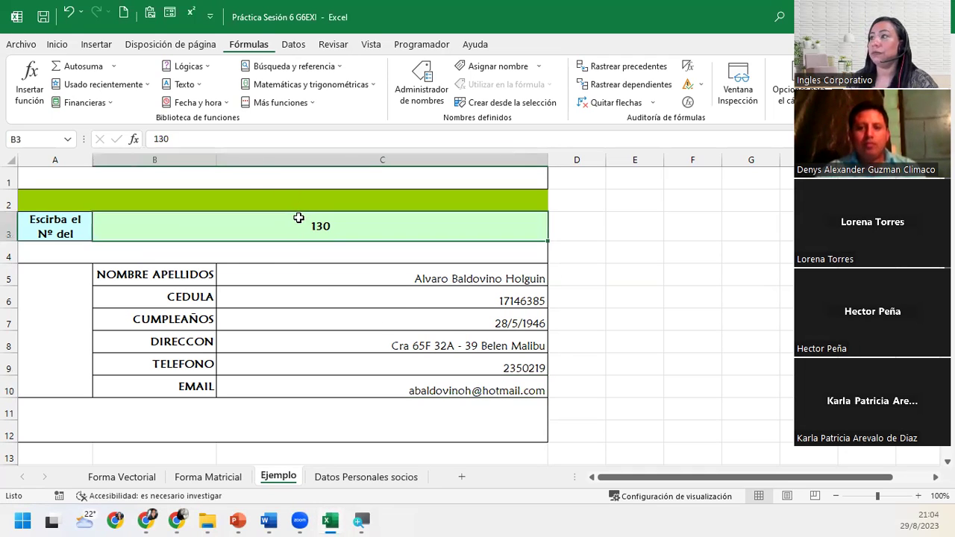
pyautogui.write('111')
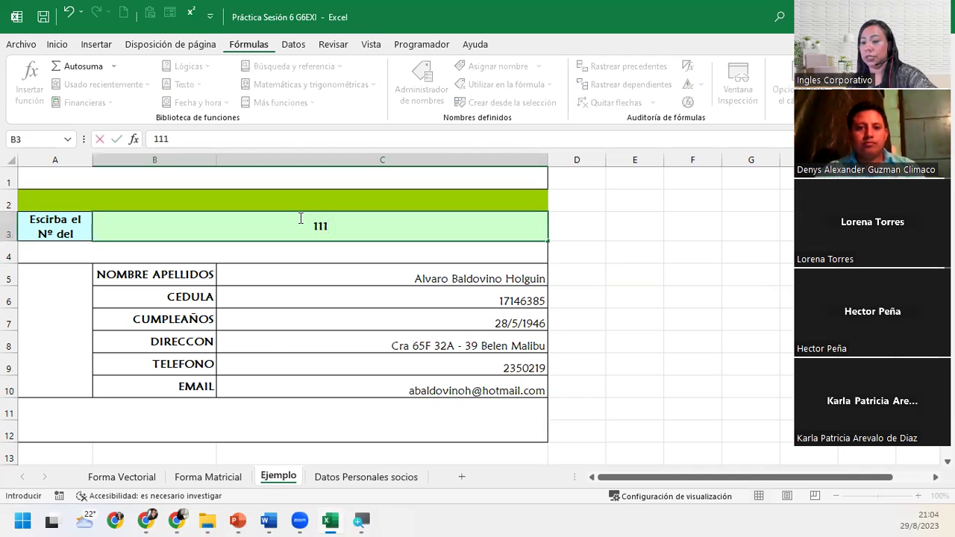
pyautogui.press('Return')
pyautogui.click(503, 386)
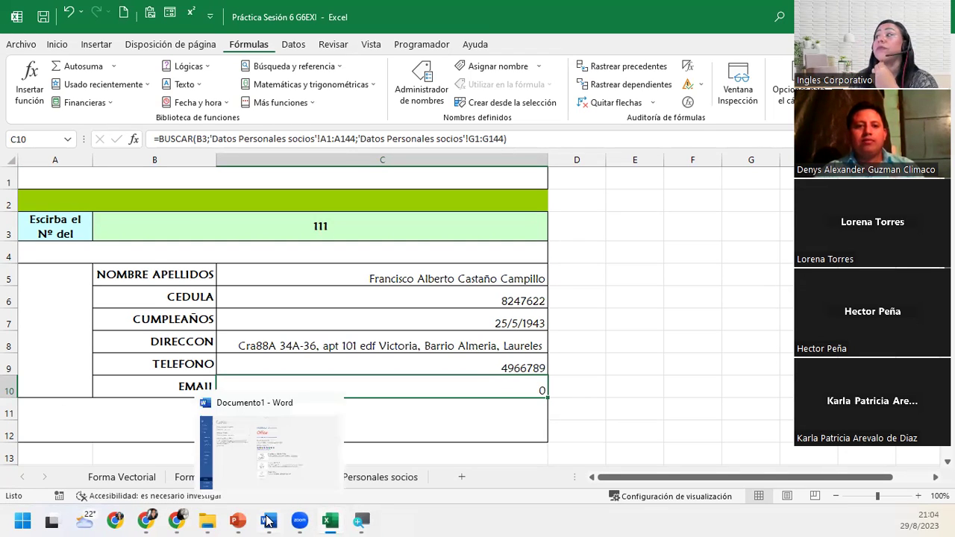
# Browse the Datos Personales socios records, then return to the Ejemplo form
pyautogui.click(357, 474)
pyautogui.scroll(-4, 371, 414)
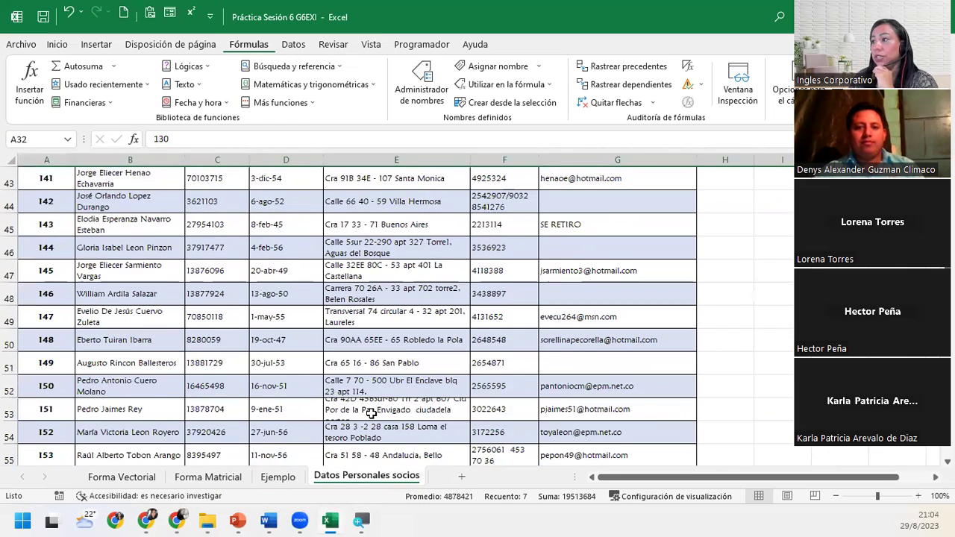
pyautogui.scroll(-4, 351, 417)
pyautogui.scroll(-6, 319, 423)
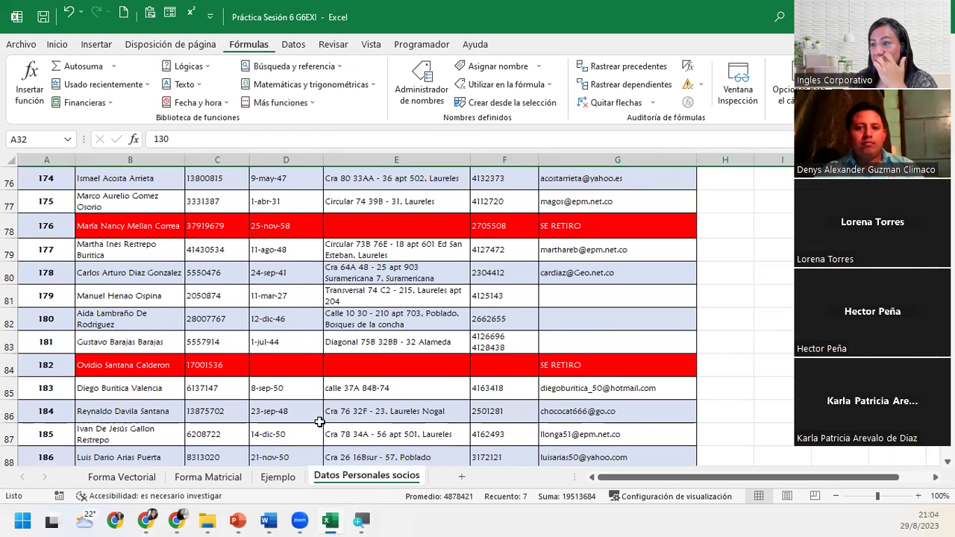
pyautogui.click(278, 477)
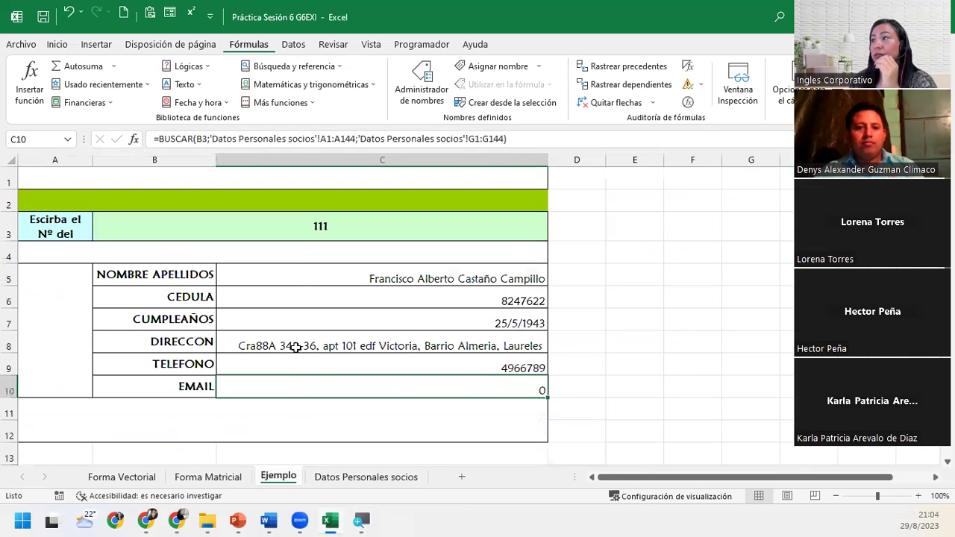
# Enter member number 182 in B3
pyautogui.click(296, 229)
pyautogui.write('183')
pyautogui.press('BackSpace')
pyautogui.write('2')
pyautogui.press('Return')
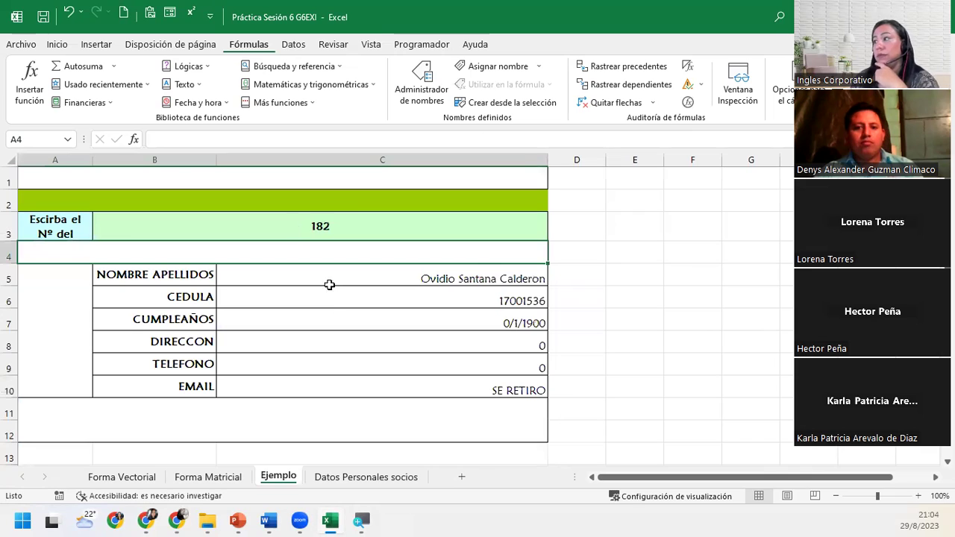
# Inspect the address and phone BUSCAR formulas in C8 and C9
pyautogui.click(359, 339)
pyautogui.click(360, 362)
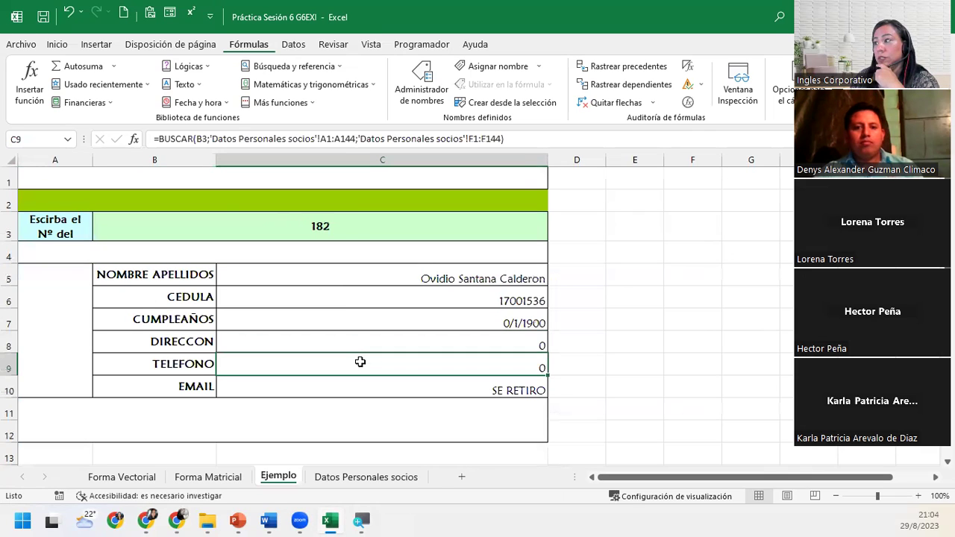
pyautogui.click(359, 342)
pyautogui.click(351, 360)
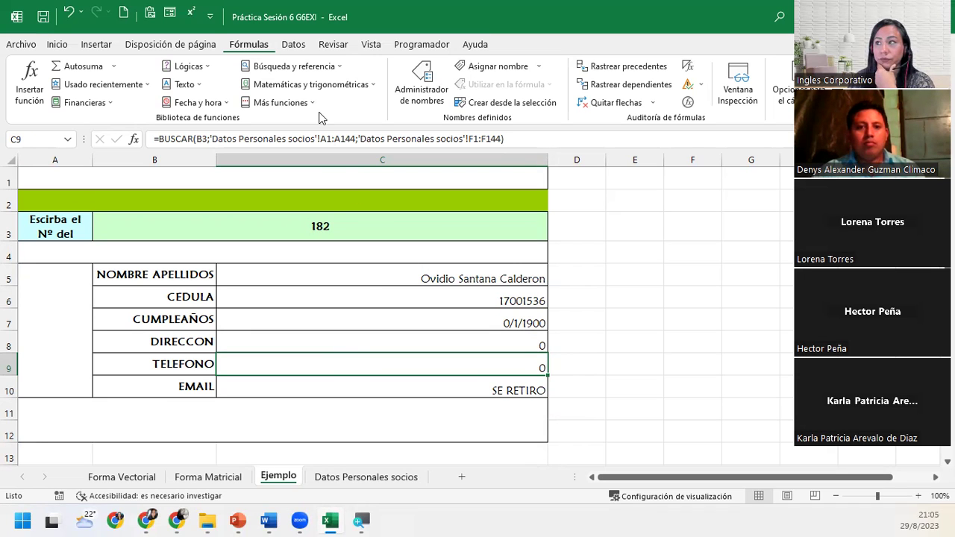
# Return the form to member 111 and view C10's email formula without changing it
pyautogui.click(328, 224)
pyautogui.write('1')
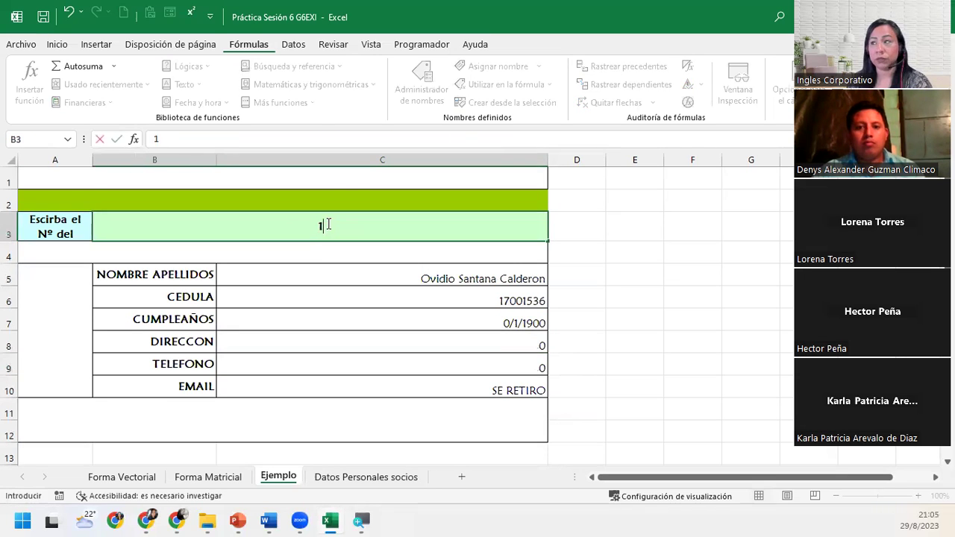
pyautogui.press('Return')
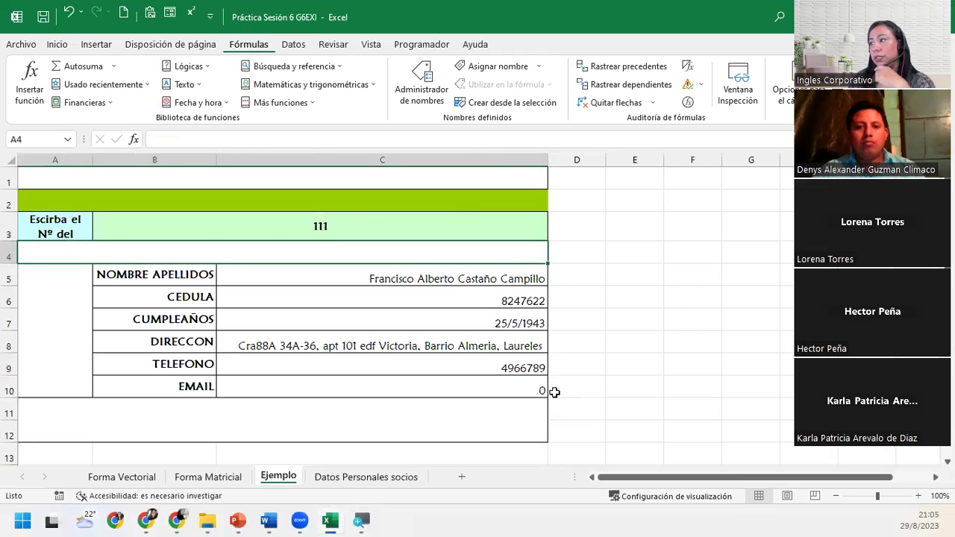
pyautogui.click(520, 389)
pyautogui.doubleClick(498, 390)
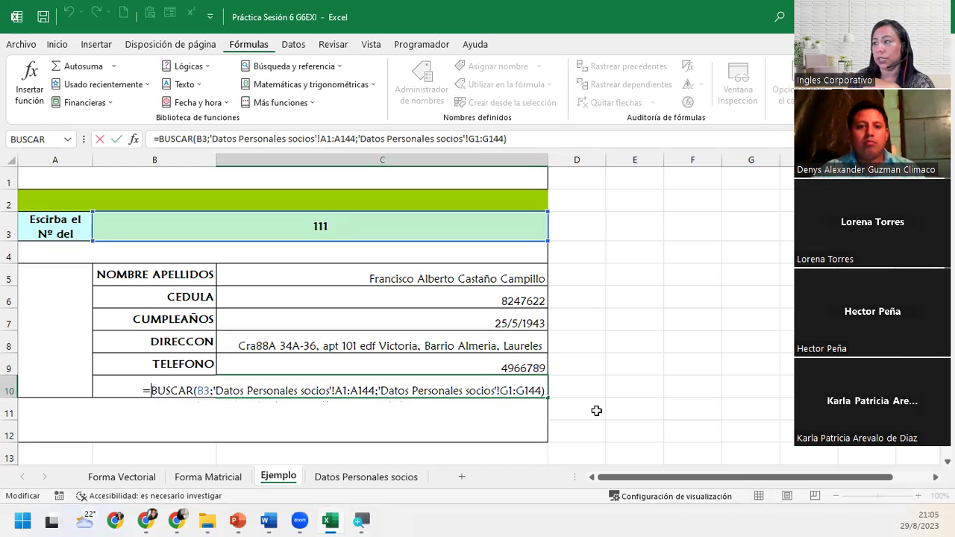
pyautogui.press('Escape')
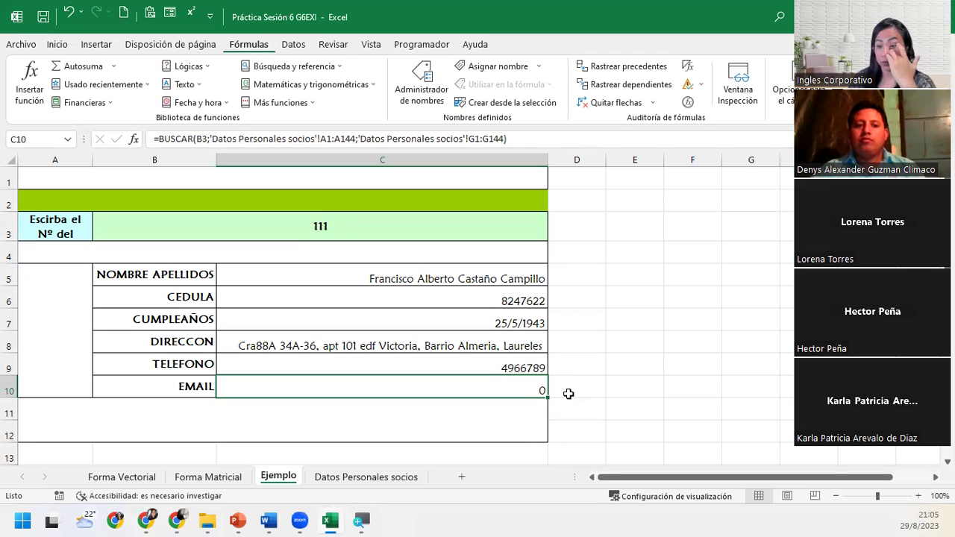
# Wrap C10's lookup in SI.ERROR with the message "Dato no encontrado"
pyautogui.doubleClick(513, 386)
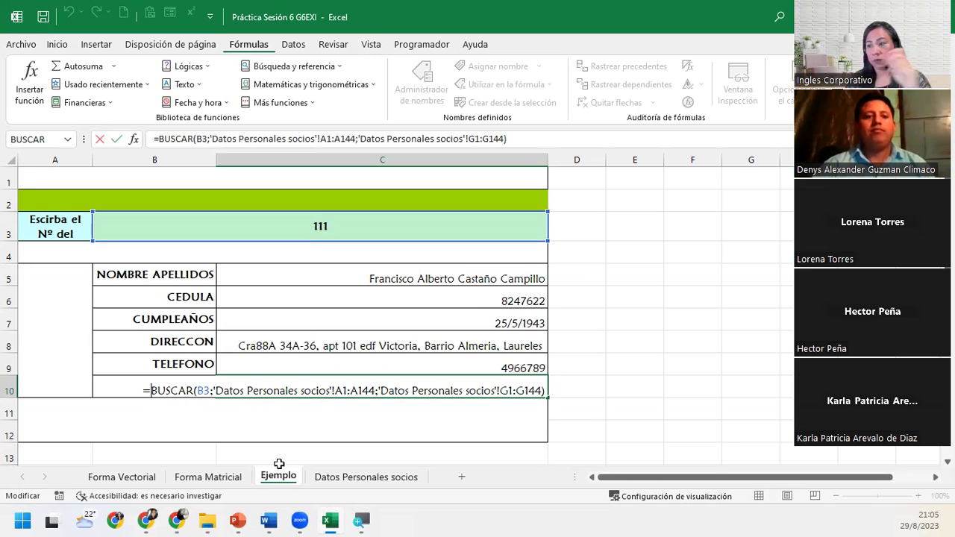
pyautogui.write('si.er')
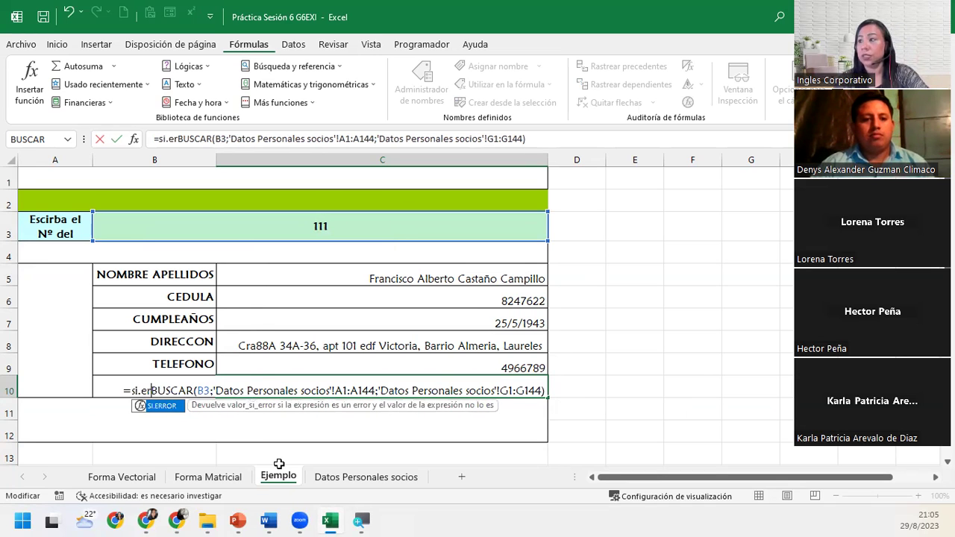
pyautogui.press('Tab')
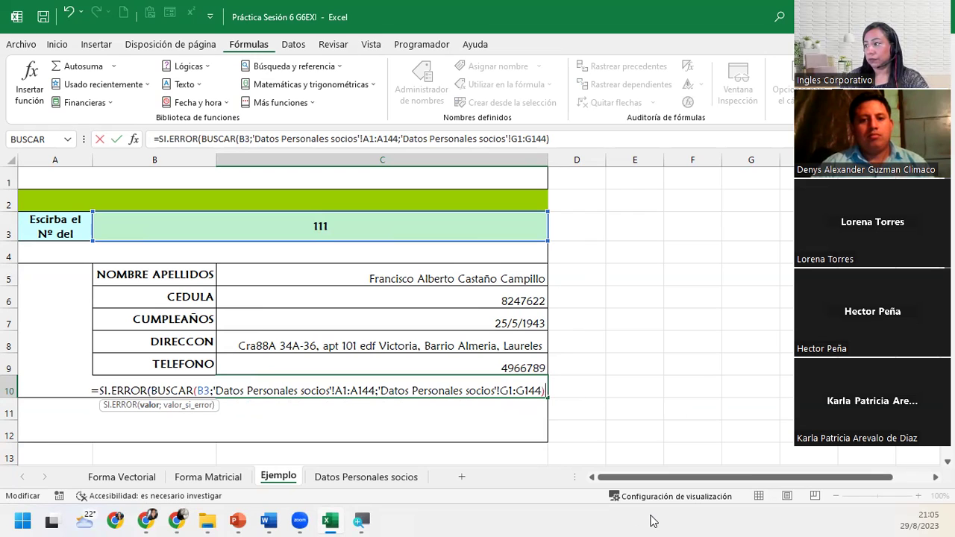
pyautogui.write(';')
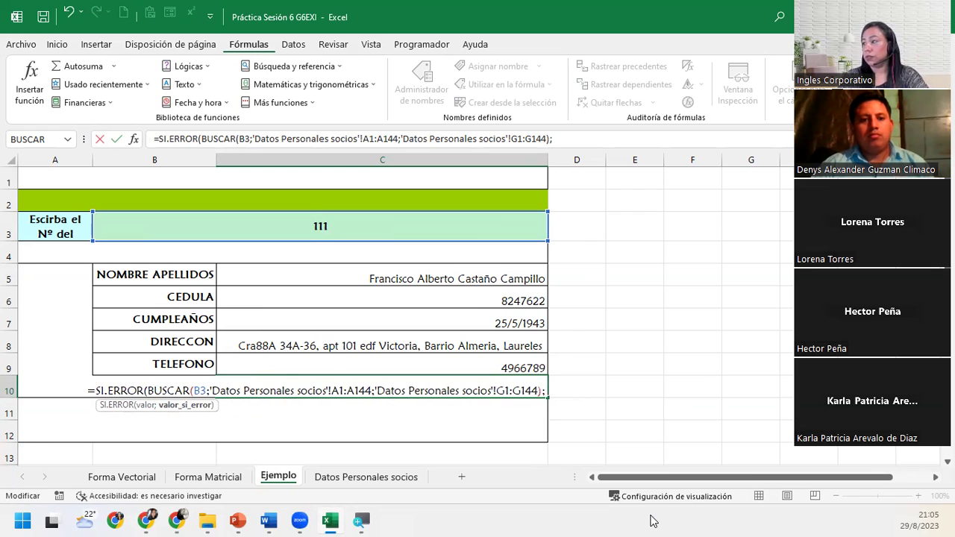
pyautogui.write('"dato noen')
pyautogui.press('BackSpace')
pyautogui.press('BackSpace')
pyautogui.press('BackSpace')
pyautogui.press('BackSpace')
pyautogui.press('BackSpace')
pyautogui.press('BackSpace')
pyautogui.press('BackSpace')
pyautogui.press('BackSpace')
pyautogui.press('BackSpace')
pyautogui.write('Dato no en')
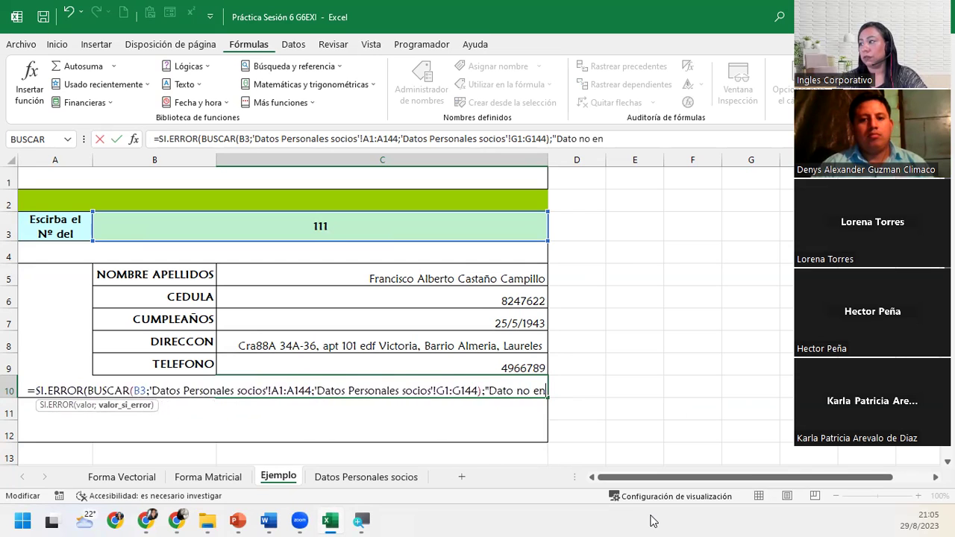
pyautogui.write('contrado")')
pyautogui.press('Return')
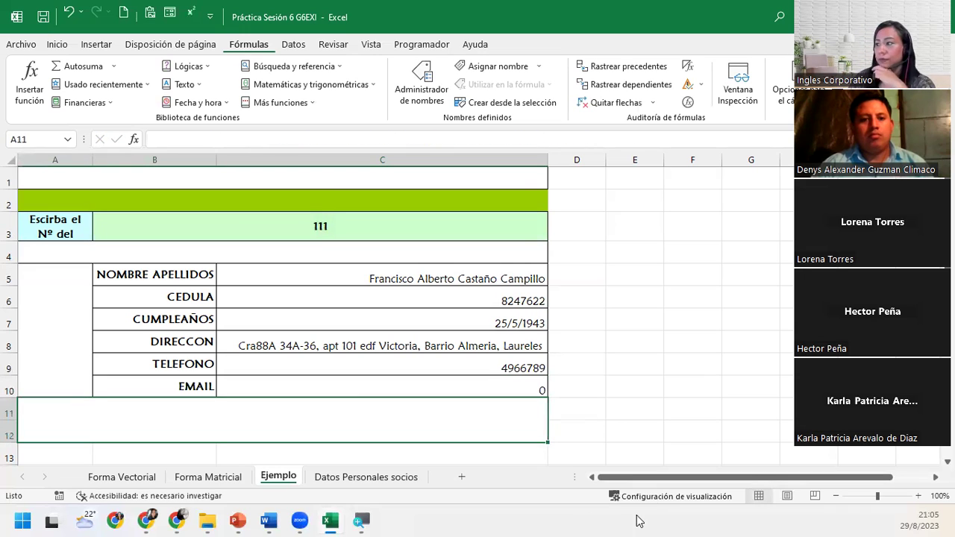
# Review the C9 and C10 formulas, then undo the SI.ERROR change
pyautogui.click(367, 371)
pyautogui.click(360, 384)
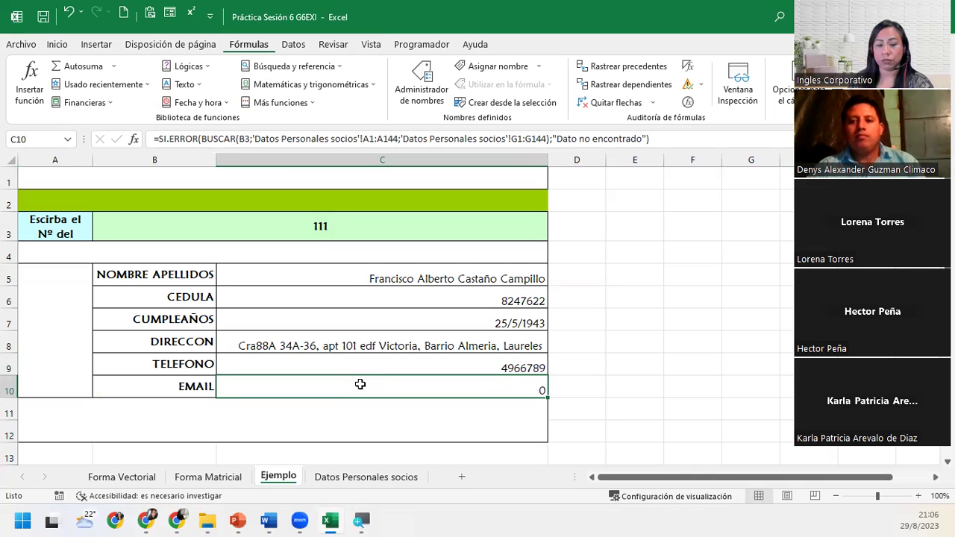
pyautogui.hotkey('ctrl', 'z')
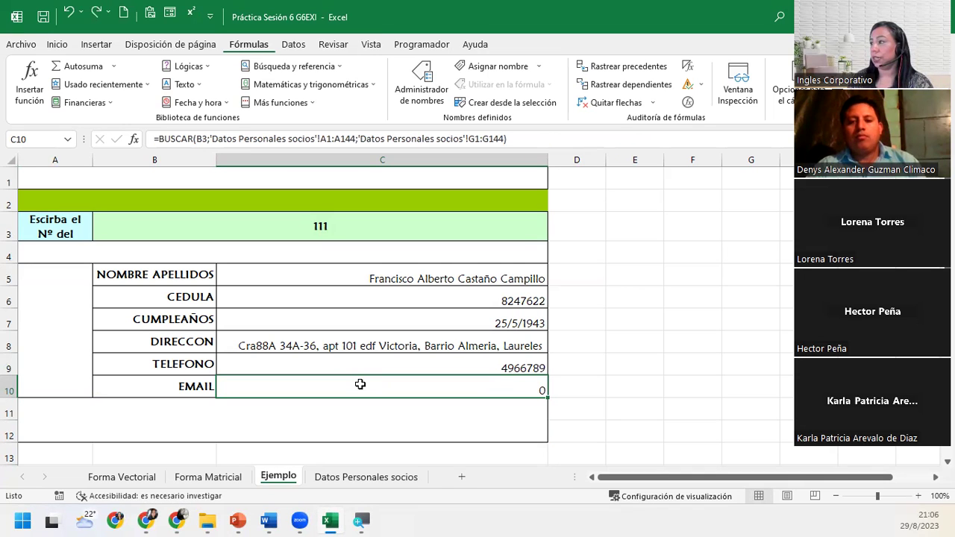
# Wrap C10's BUSCAR lookup in SI, testing =0 and returning "Dato no encontrado"
pyautogui.doubleClick(359, 384)
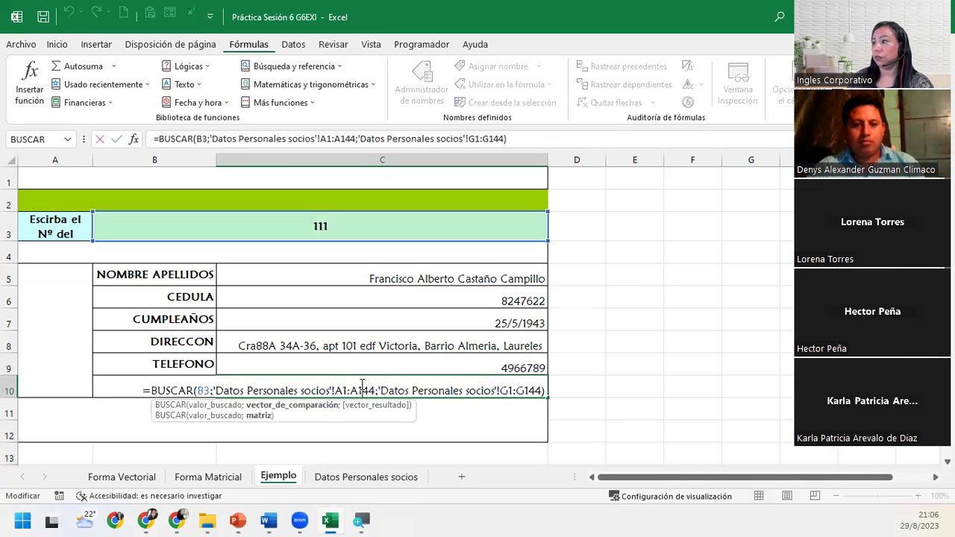
pyautogui.click(152, 391)
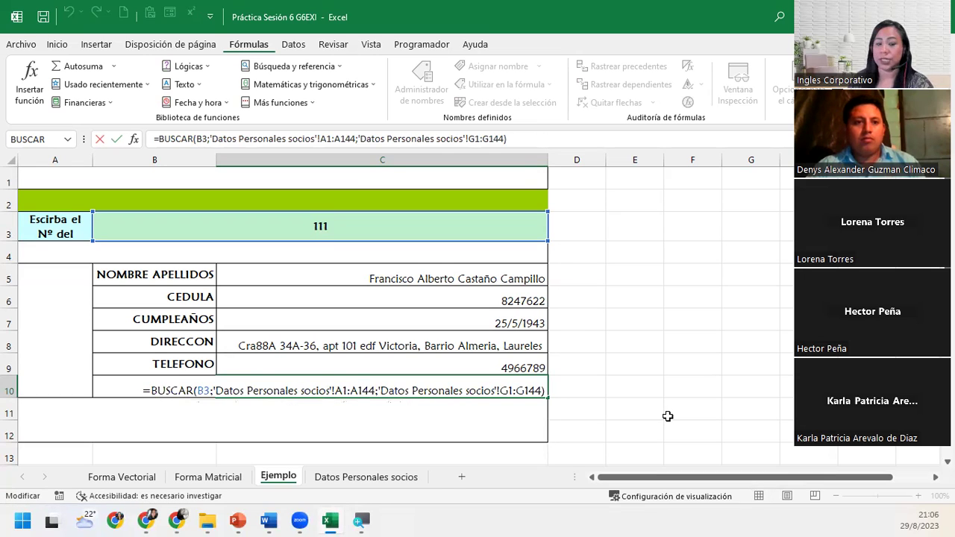
pyautogui.write('SI')
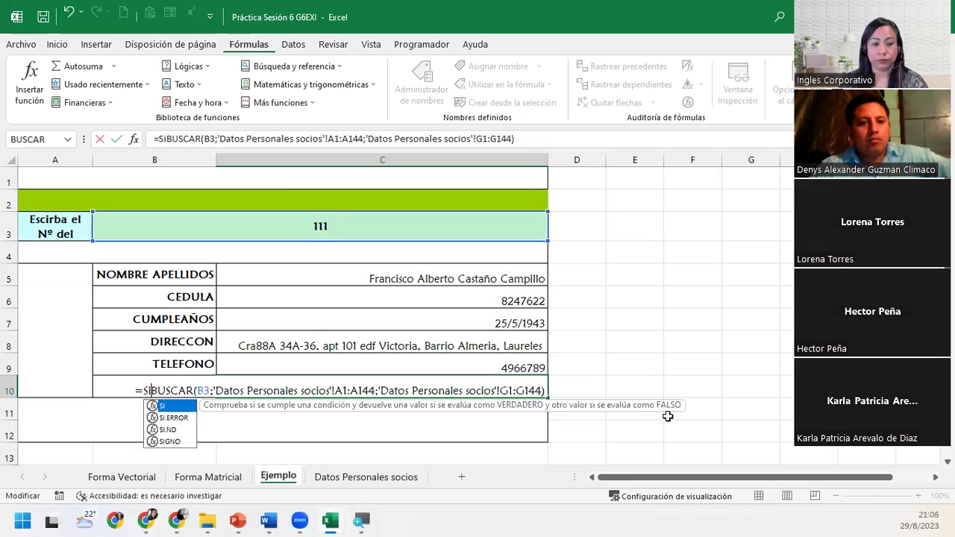
pyautogui.write('(')
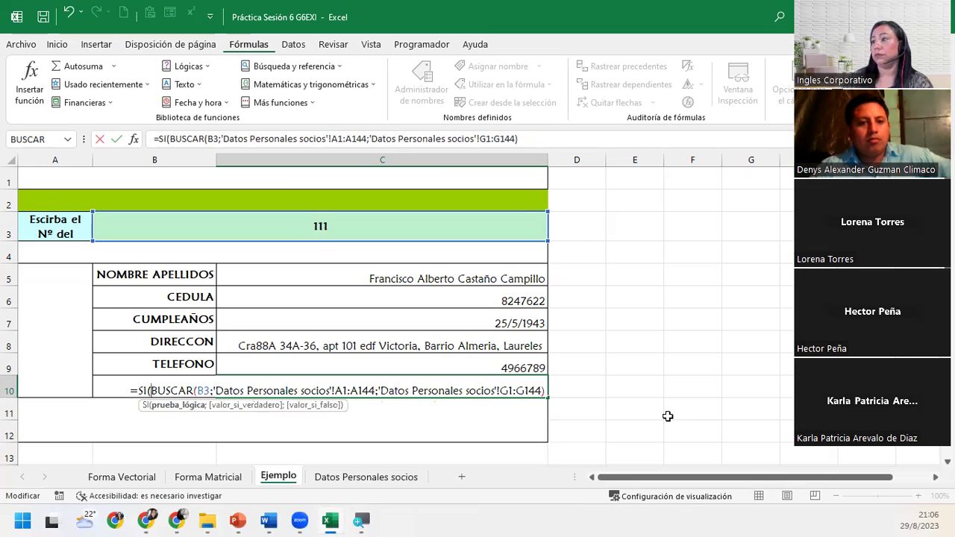
pyautogui.click(538, 389)
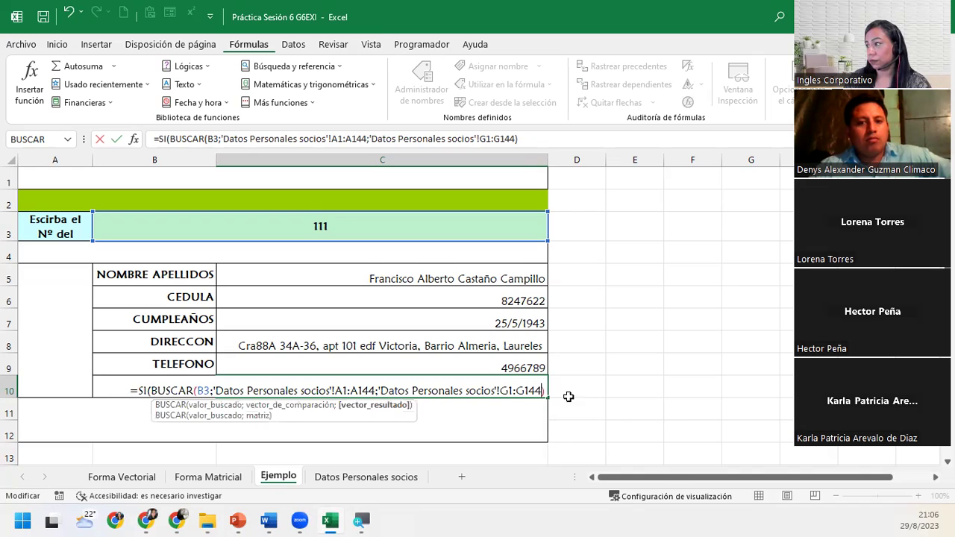
pyautogui.press('Right')
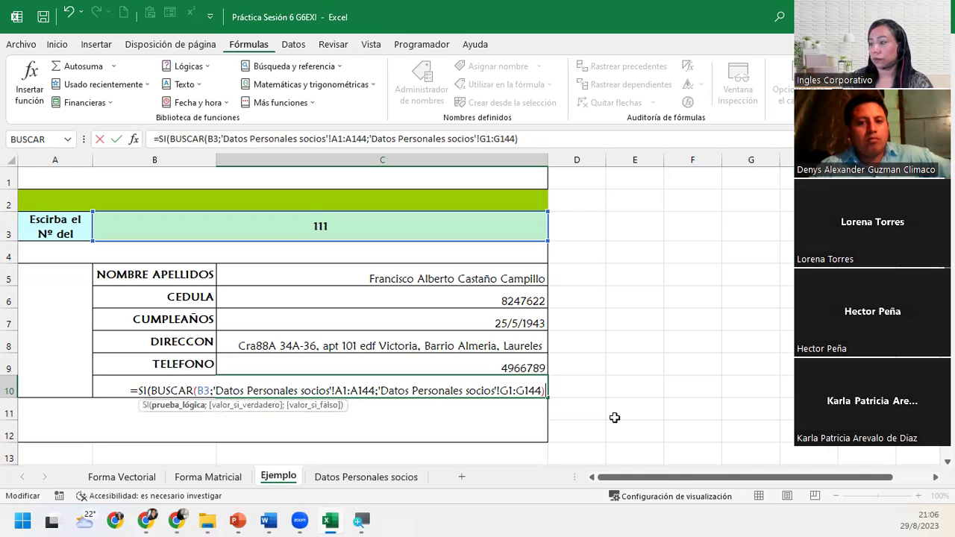
pyautogui.write('=')
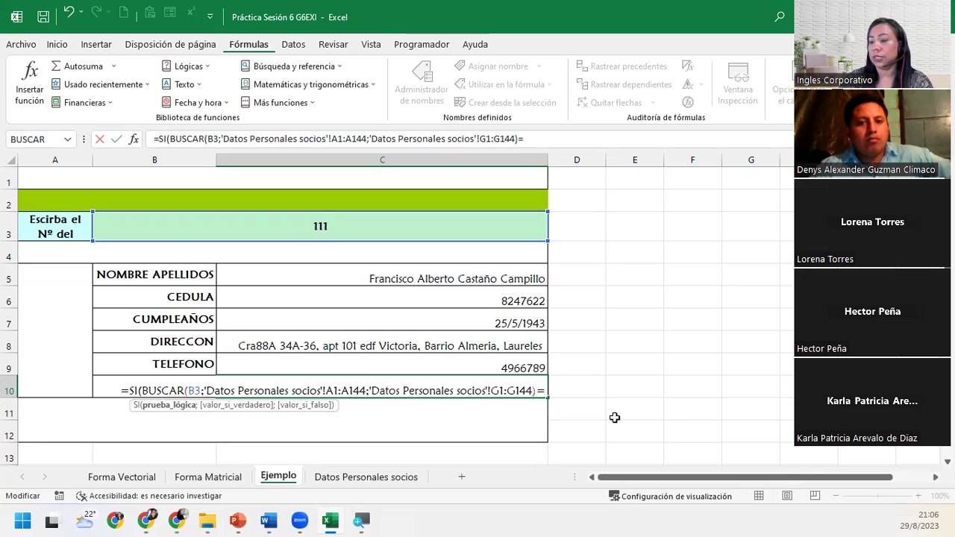
pyautogui.write('0')
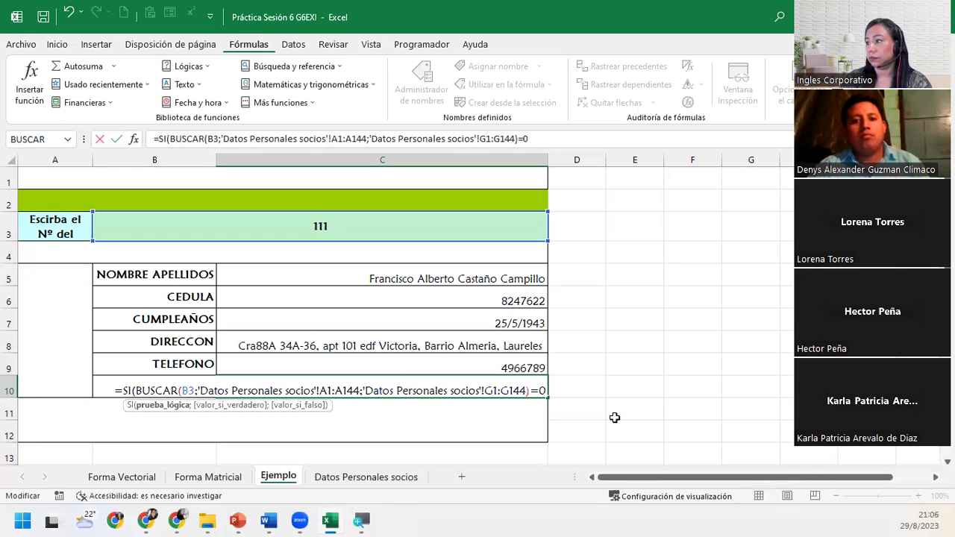
pyautogui.write(';')
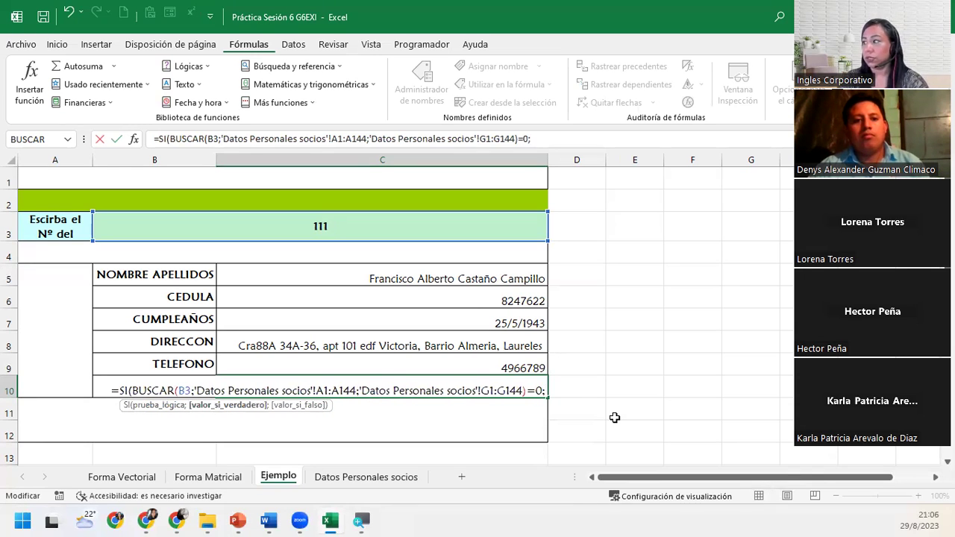
pyautogui.write('"')
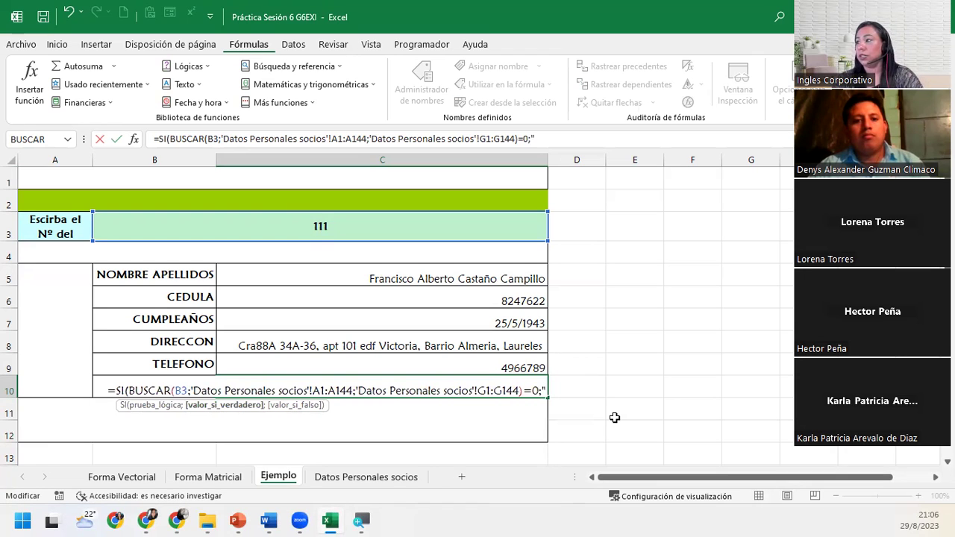
pyautogui.write('Dato no encontrado')
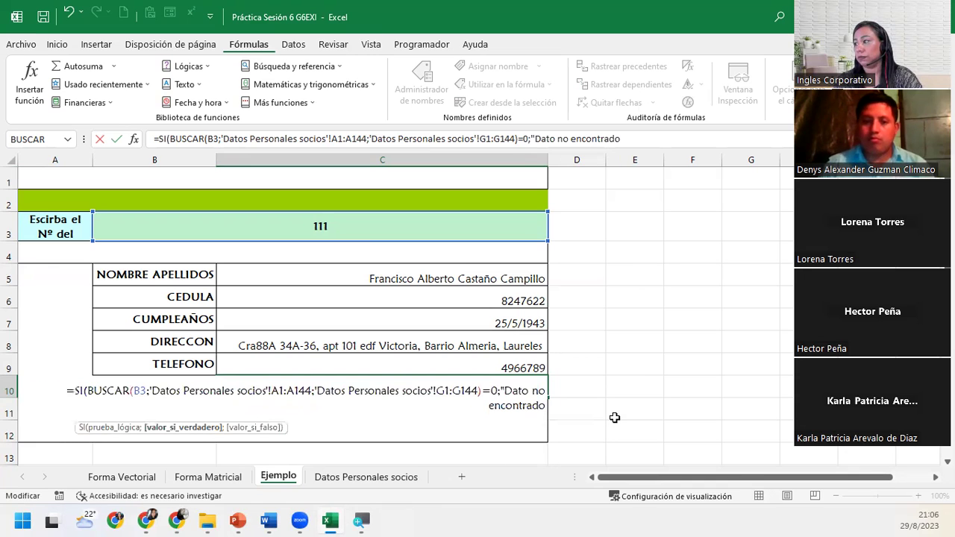
pyautogui.write('"')
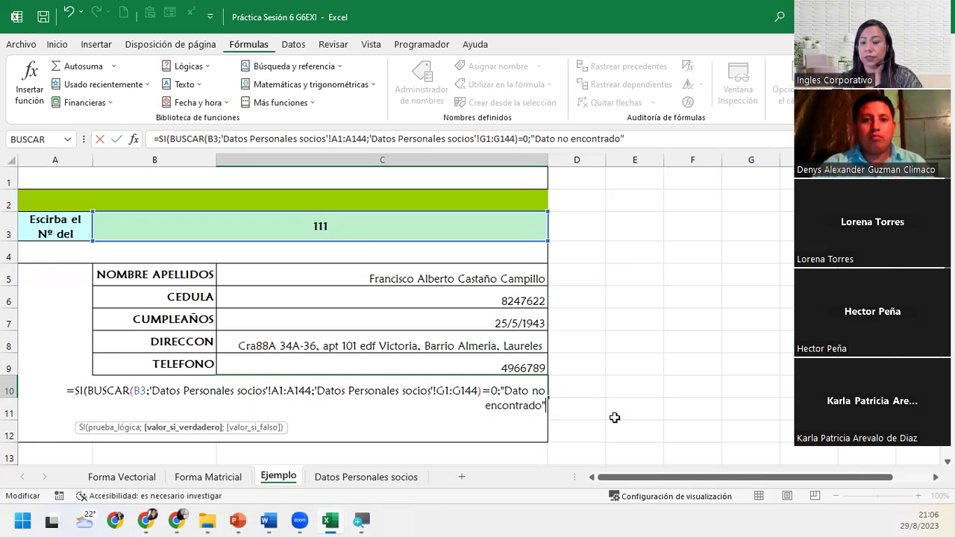
pyautogui.write(';')
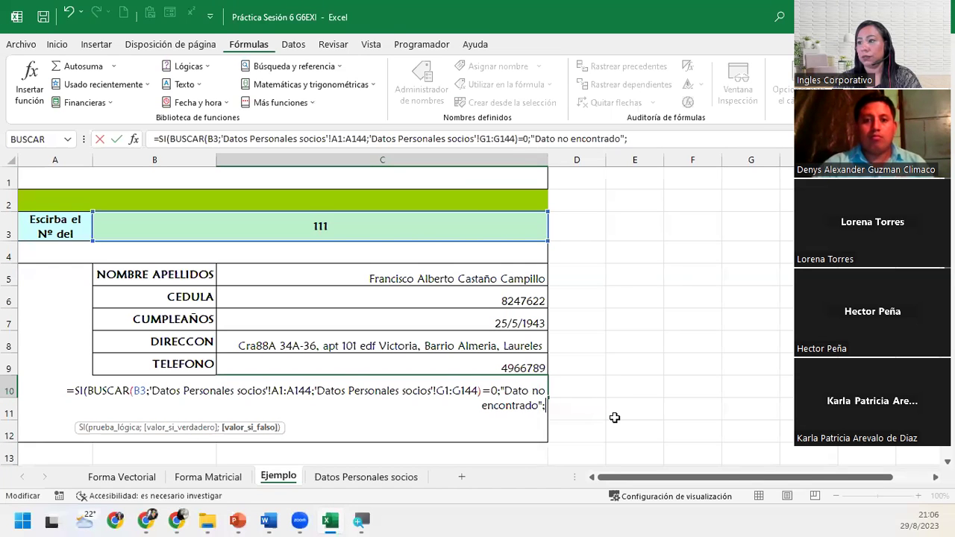
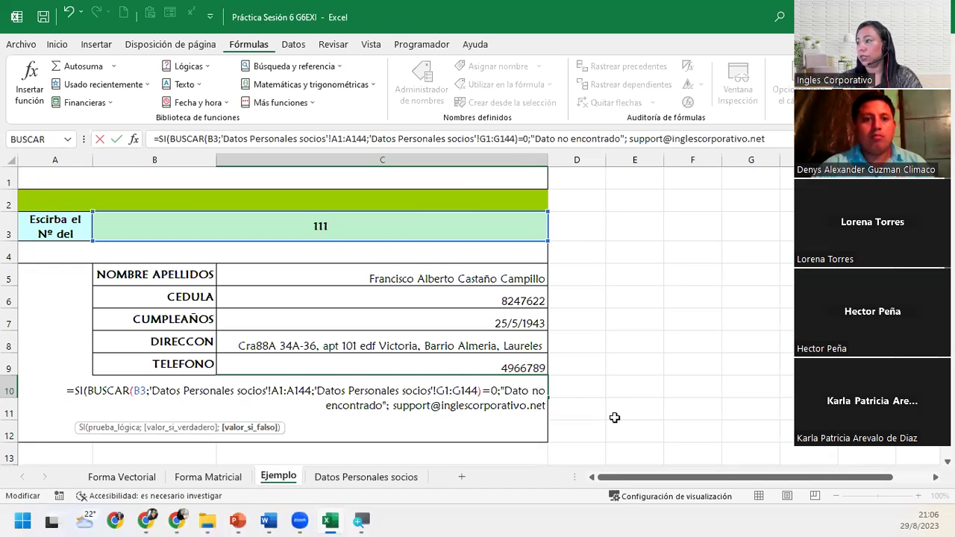
# Replace the stray email address with the pasted BUSCAR lookup as valor_si_falso, then close and commit the formula
pyautogui.hotkey('ctrl', 'shift', 'Left')
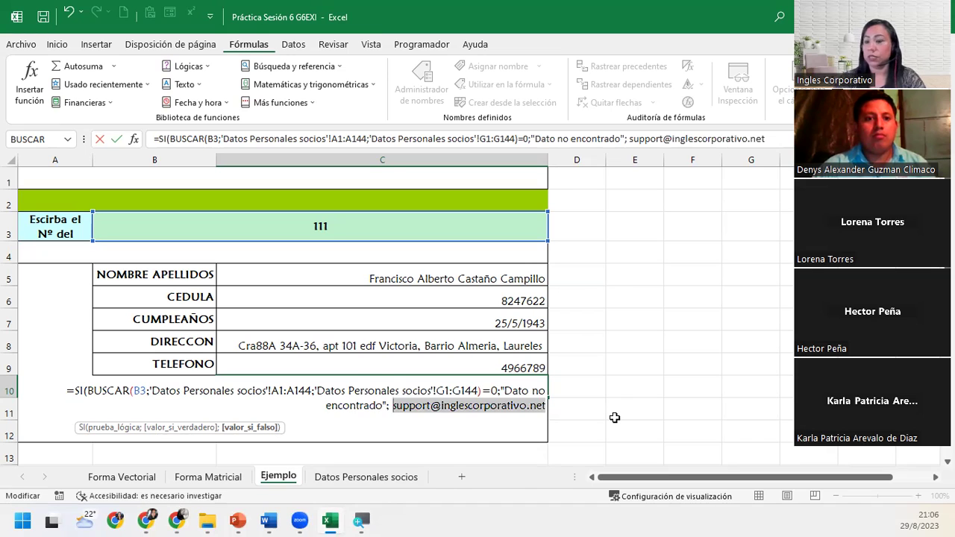
pyautogui.press('BackSpace')
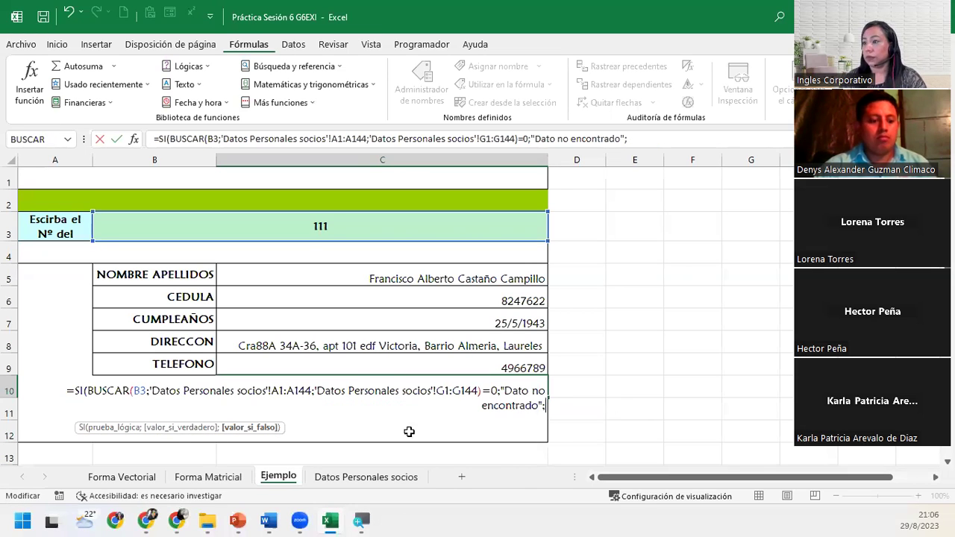
pyautogui.moveTo(87, 389)
pyautogui.mouseDown()
pyautogui.moveTo(494, 396)
pyautogui.moveTo(482, 401)
pyautogui.mouseUp()
pyautogui.hotkey('ctrl', 'c')
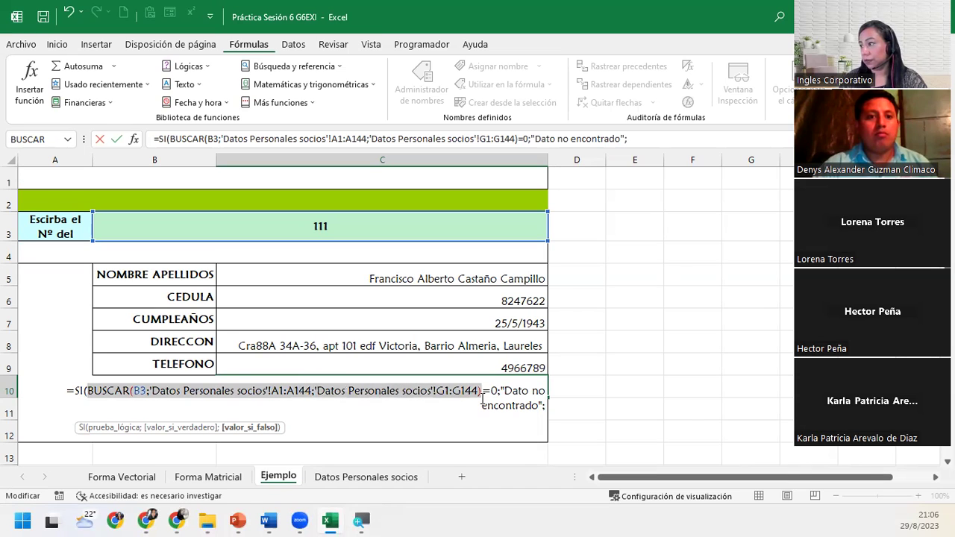
pyautogui.click(547, 404)
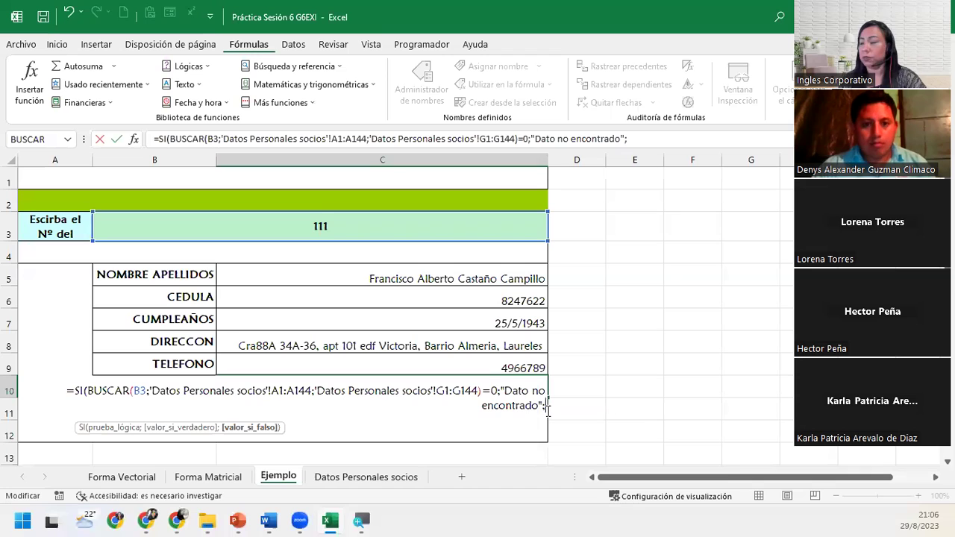
pyautogui.hotkey('ctrl', 'v')
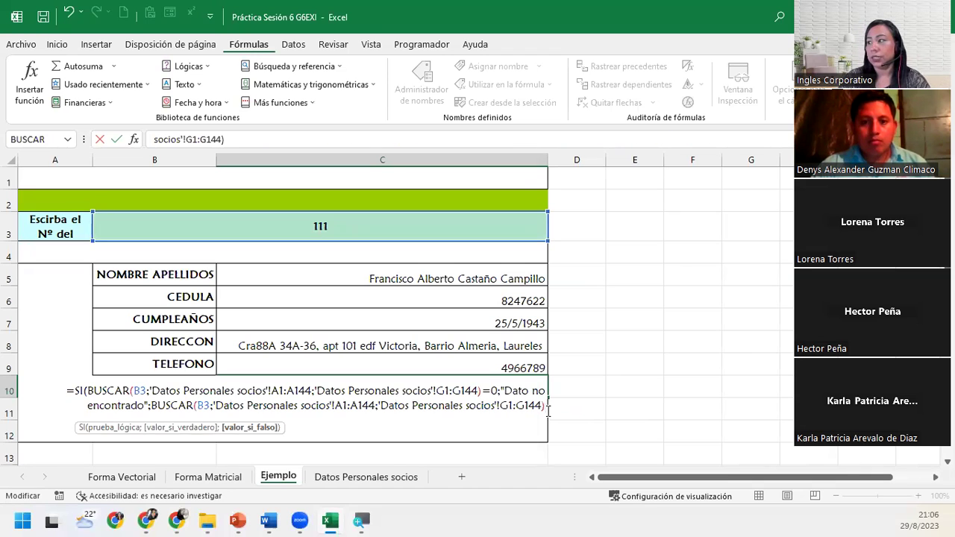
pyautogui.write(')')
pyautogui.press('Return')
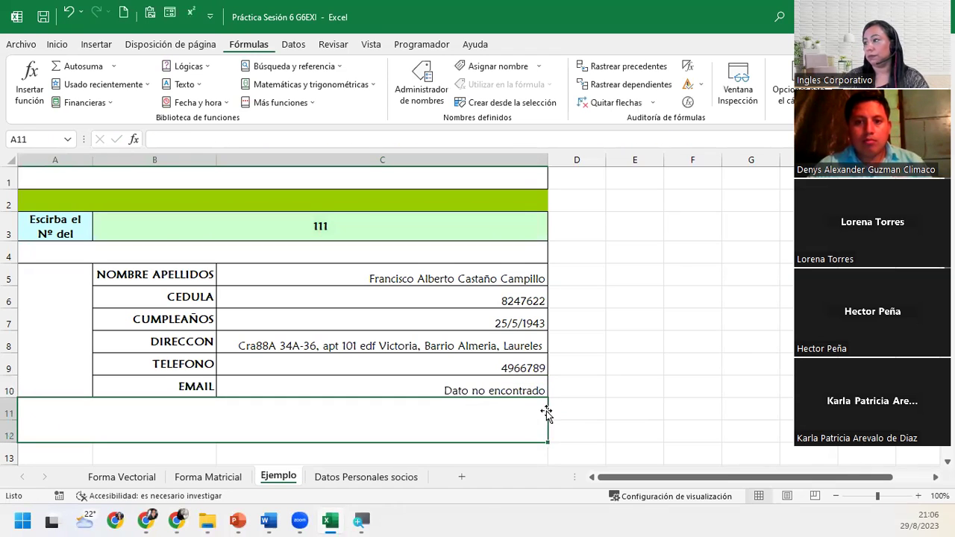
pyautogui.click(476, 389)
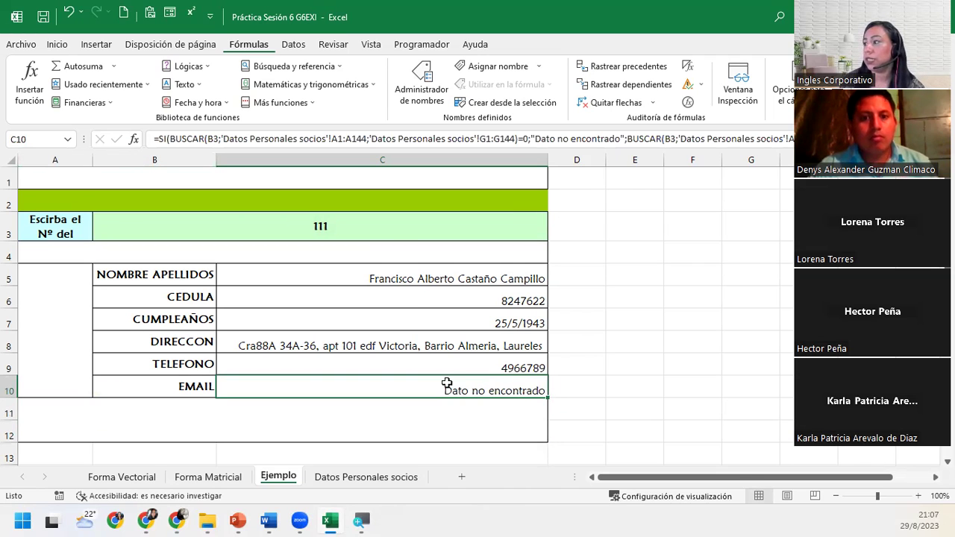
pyautogui.click(379, 228)
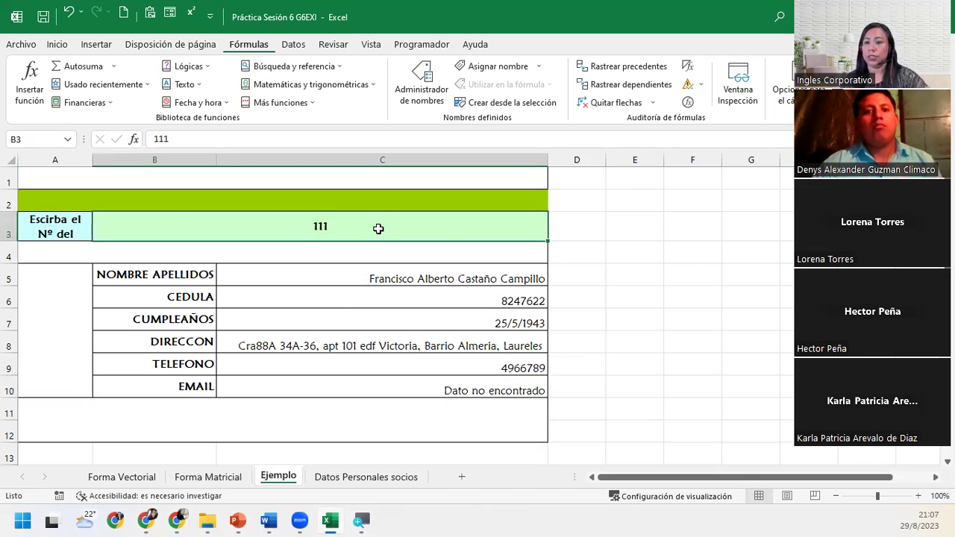
# Look up member 130 in B3, then open Function Arguments for C10's SI formula
pyautogui.write('130')
pyautogui.press('Return')
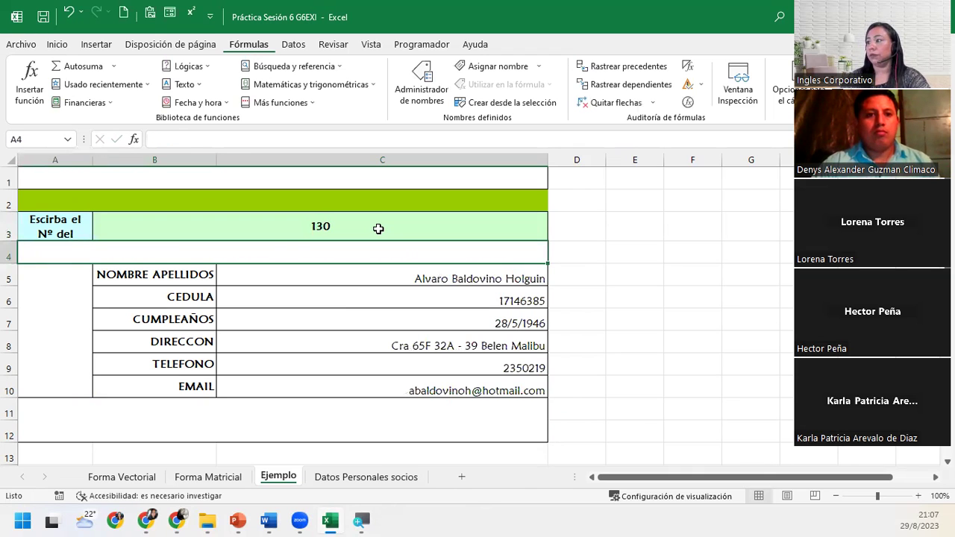
pyautogui.moveTo(382, 384); pyautogui.dragTo(382, 384)
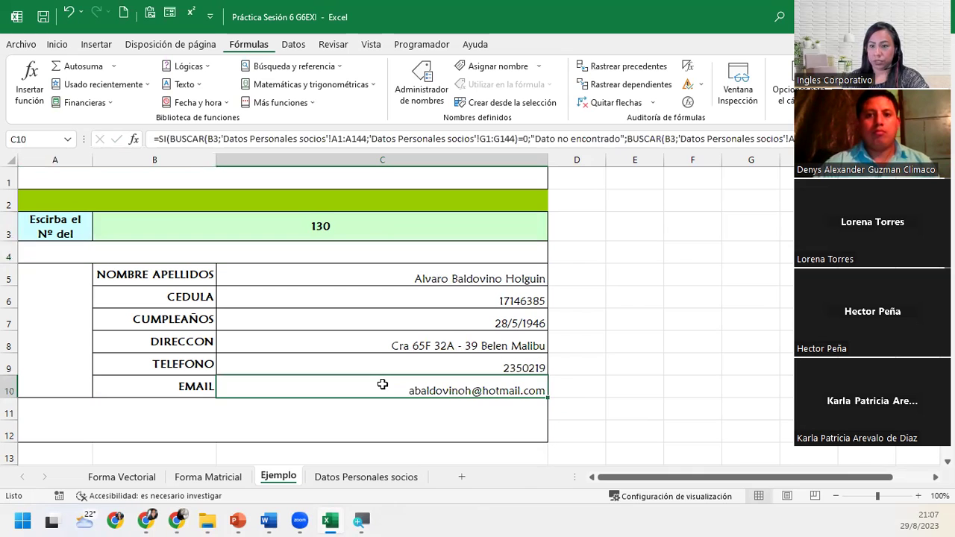
pyautogui.doubleClick(382, 384)
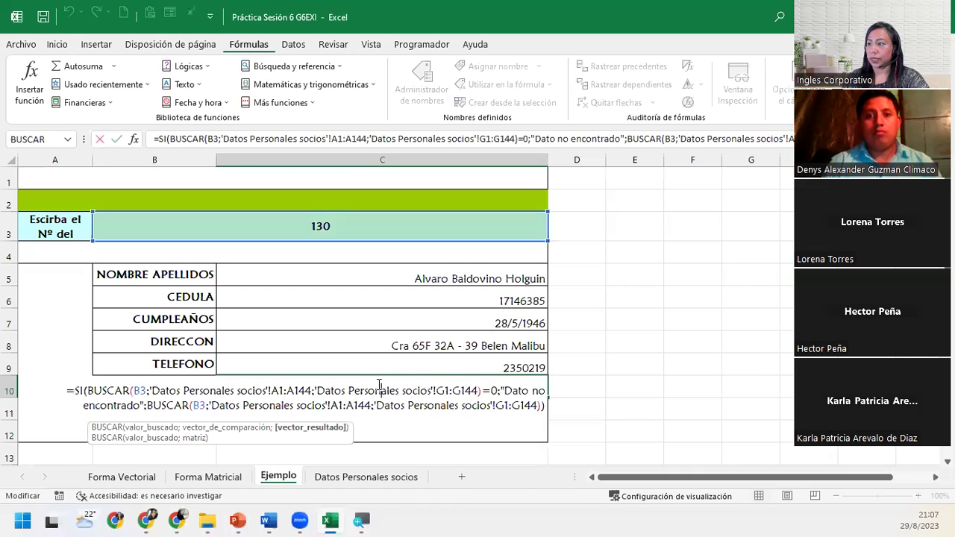
pyautogui.click(75, 390)
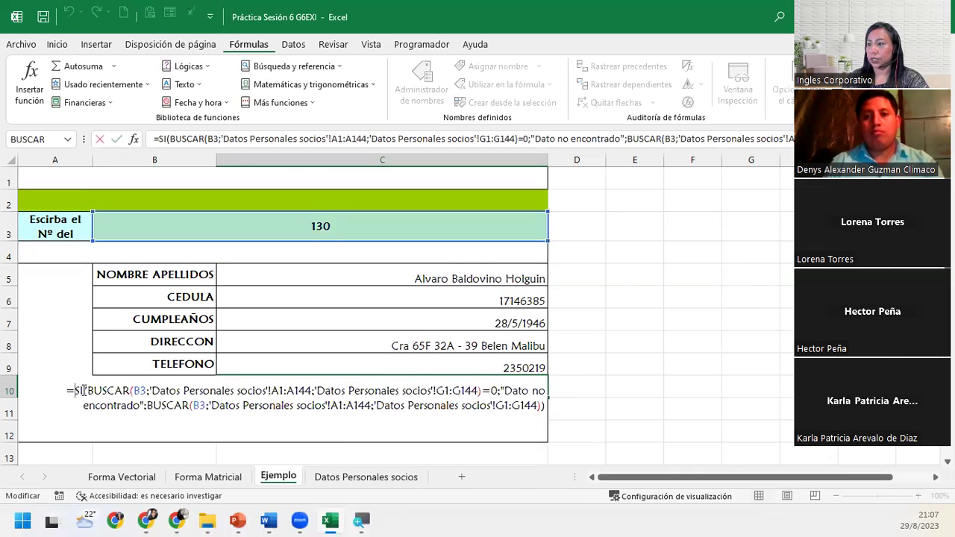
pyautogui.click(134, 138)
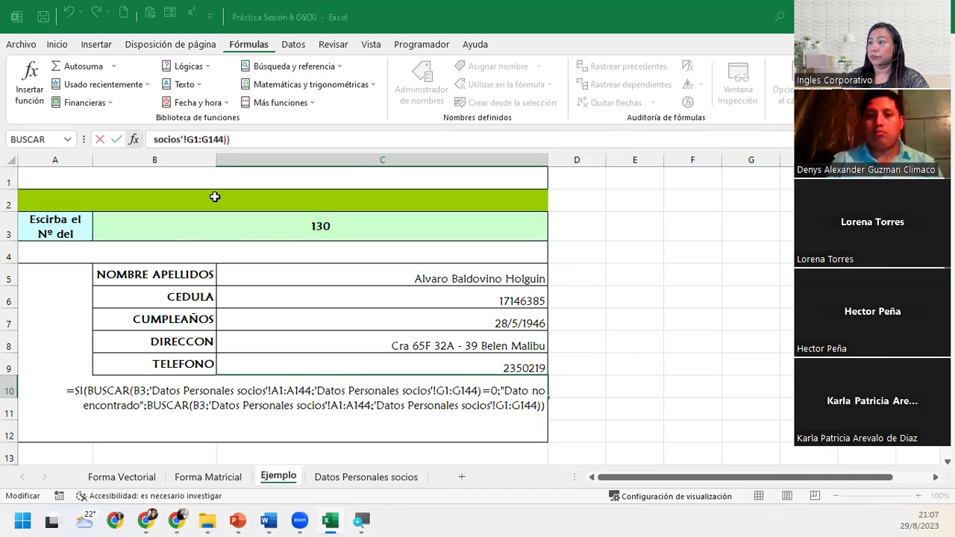
# Inspect SI's Prueba_lógica, Valor_si_verdadero and Valor_si_falso arguments, then cancel without changes
pyautogui.click(471, 271)
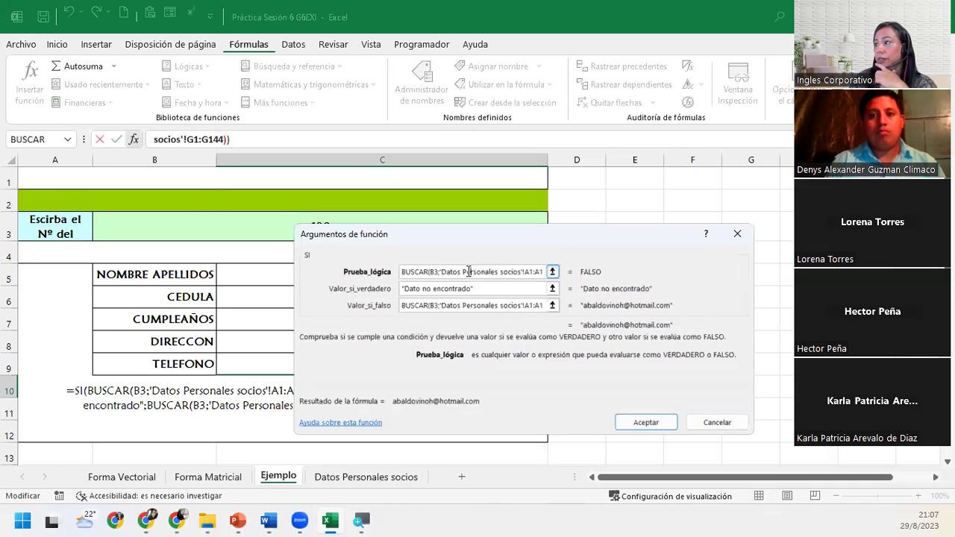
pyautogui.click(486, 269)
pyautogui.moveTo(487, 268); pyautogui.dragTo(539, 270)
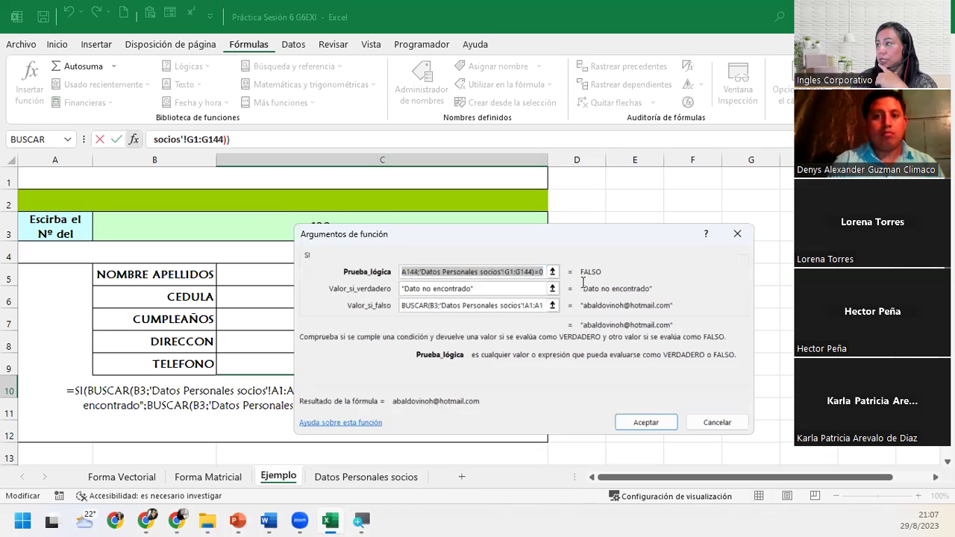
pyautogui.click(539, 268)
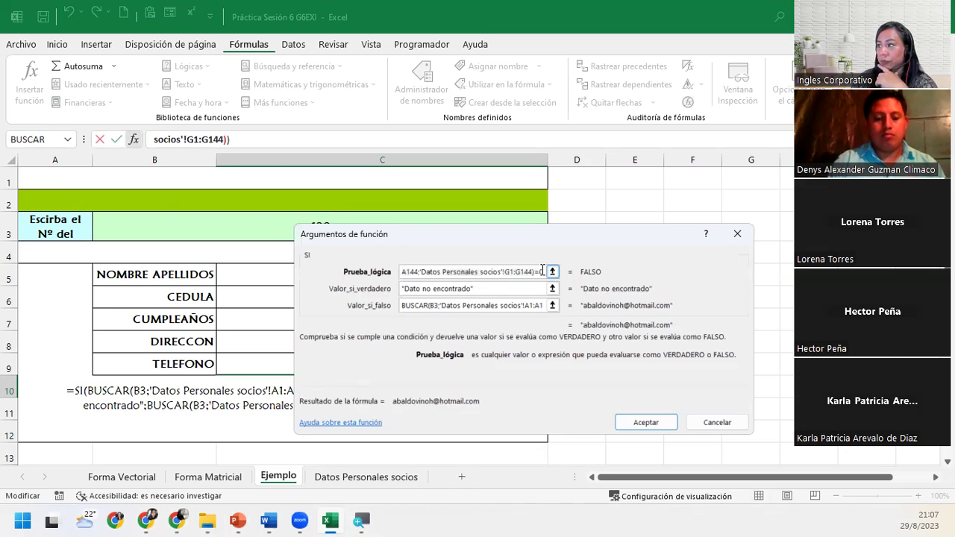
pyautogui.click(501, 288)
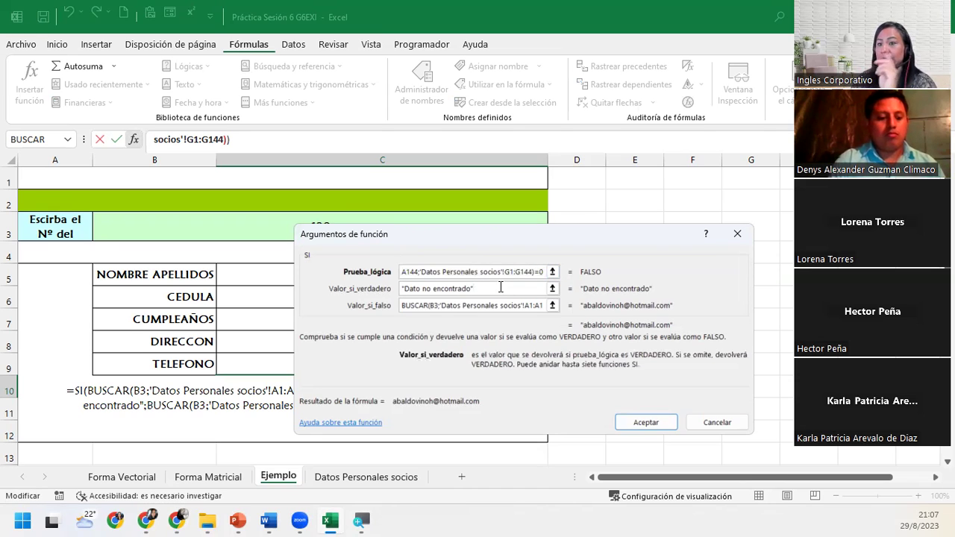
pyautogui.moveTo(463, 305); pyautogui.dragTo(495, 305)
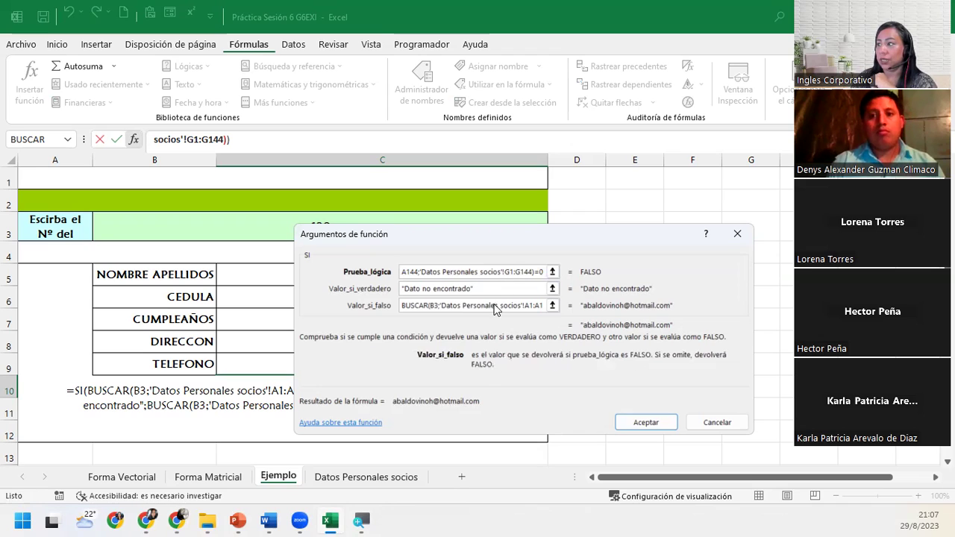
pyautogui.click(405, 306)
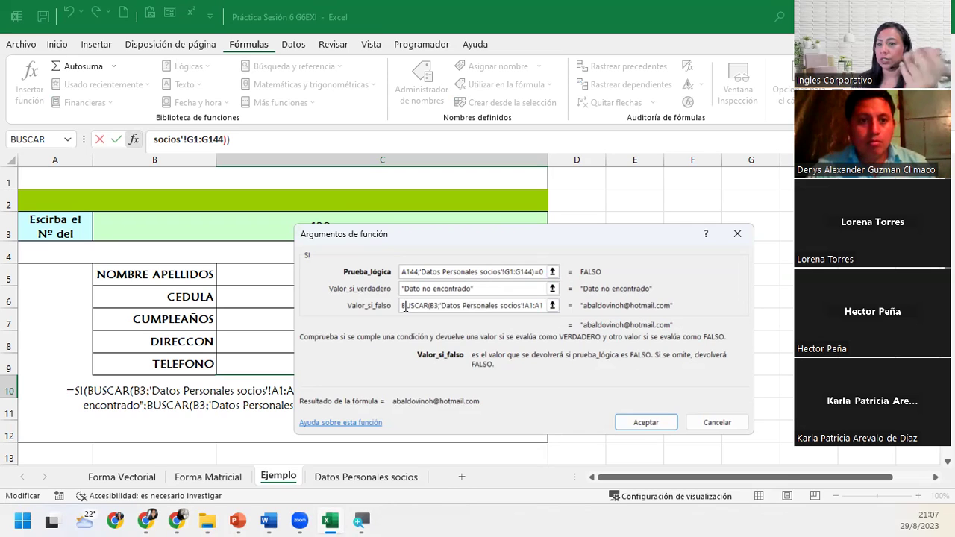
pyautogui.moveTo(405, 306); pyautogui.dragTo(551, 313)
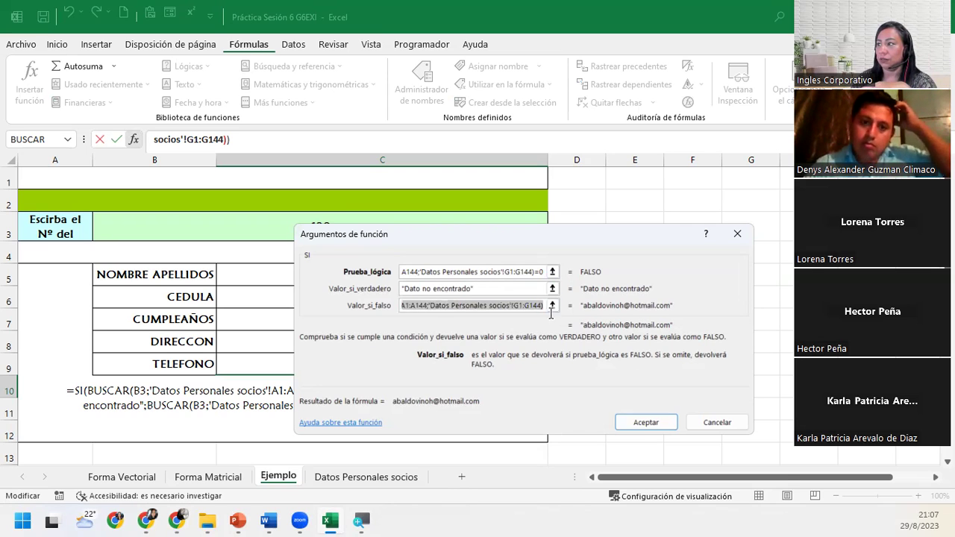
pyautogui.click(492, 305)
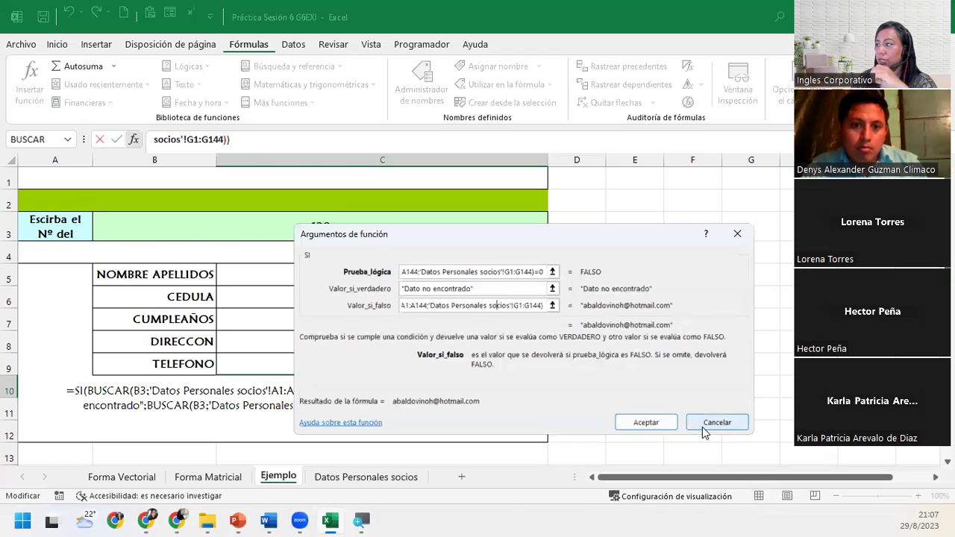
pyautogui.click(669, 425)
# Look up member 111 in B3 and check C10's result
pyautogui.click(329, 230)
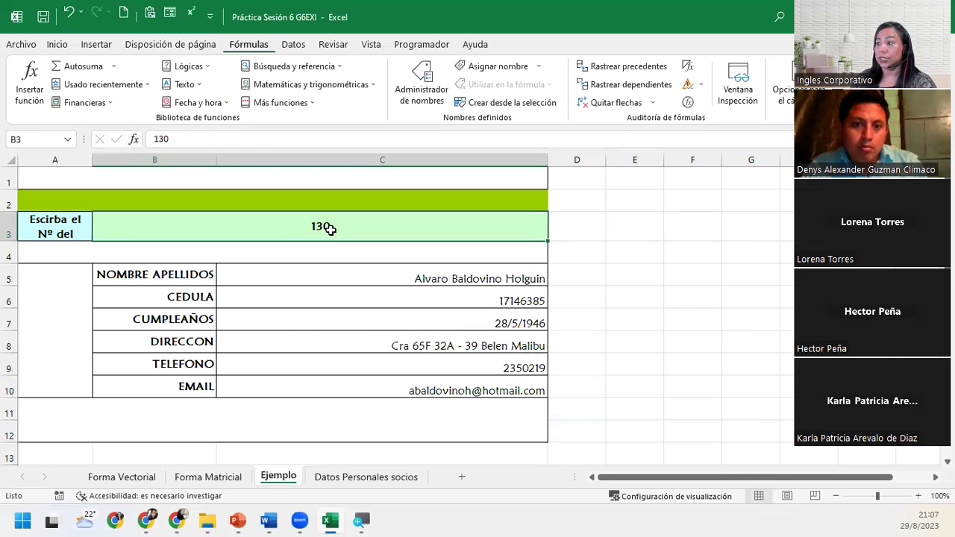
pyautogui.write('111')
pyautogui.press('Return')
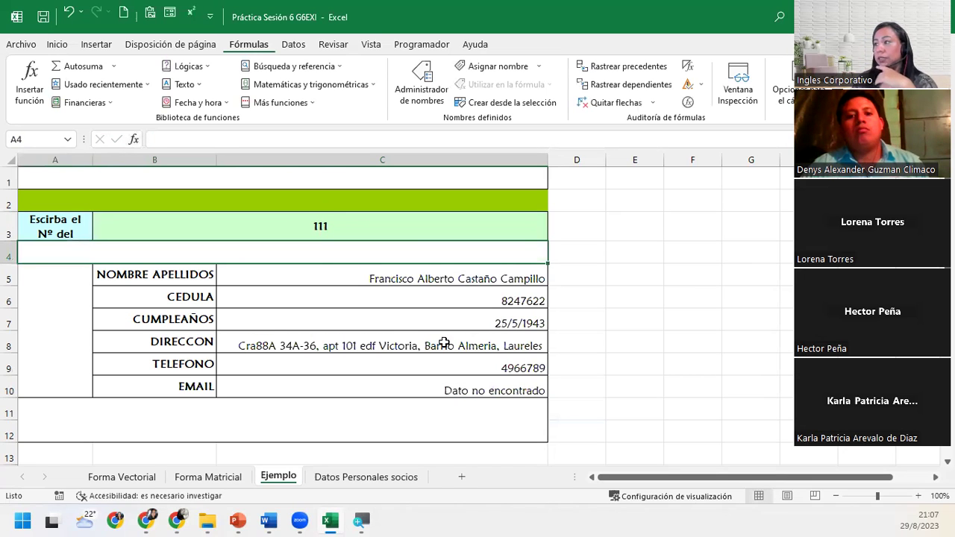
pyautogui.click(467, 391)
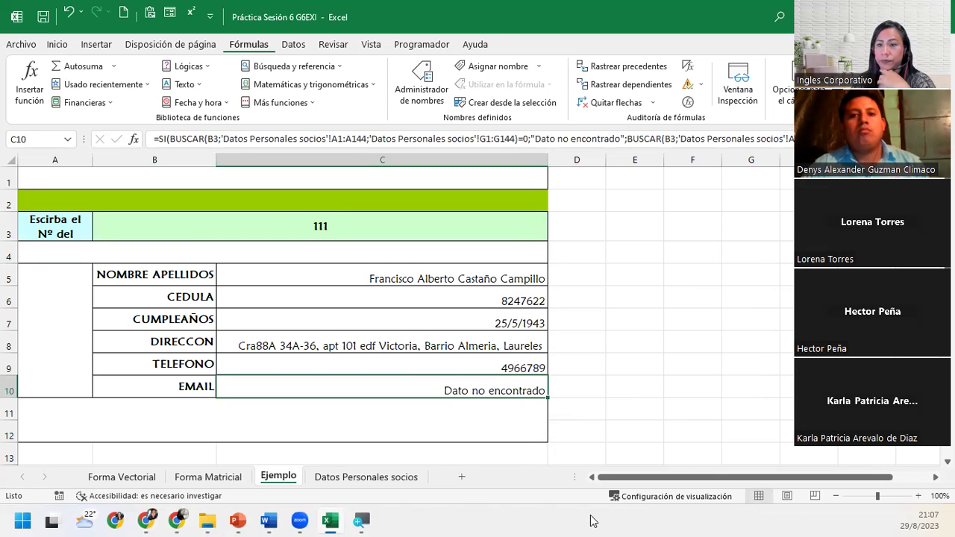
# Review C10's SI formula, then switch to the Datos Personales socios sheet
pyautogui.doubleClick(449, 390)
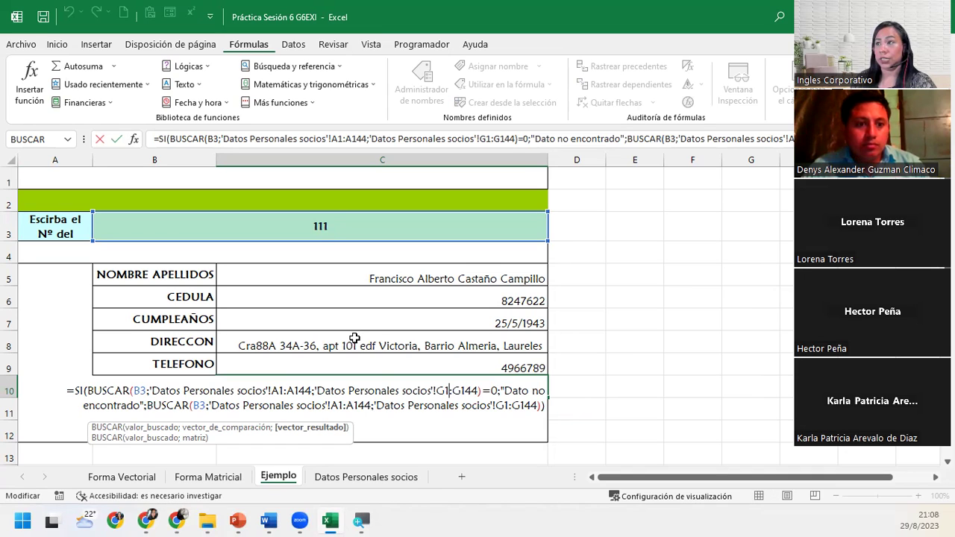
pyautogui.click(333, 232)
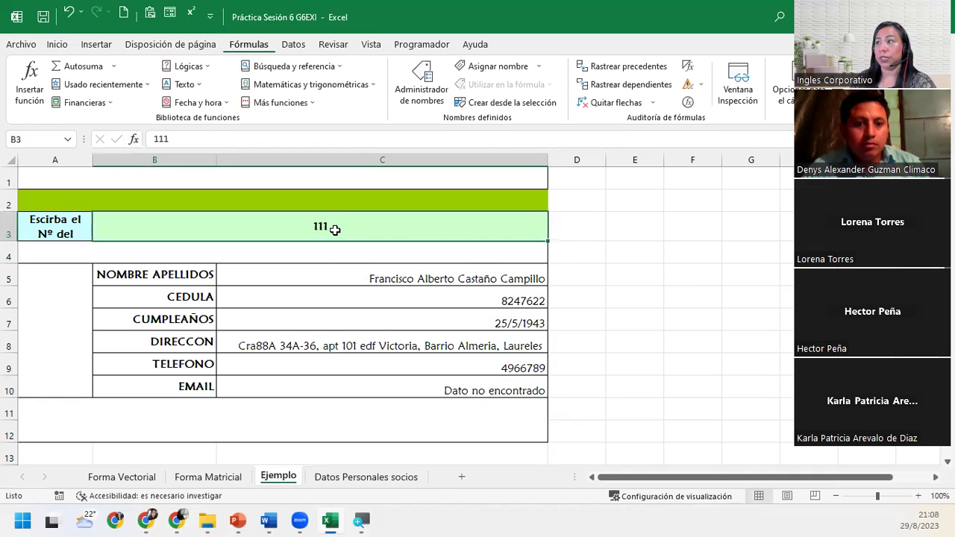
pyautogui.click(354, 477)
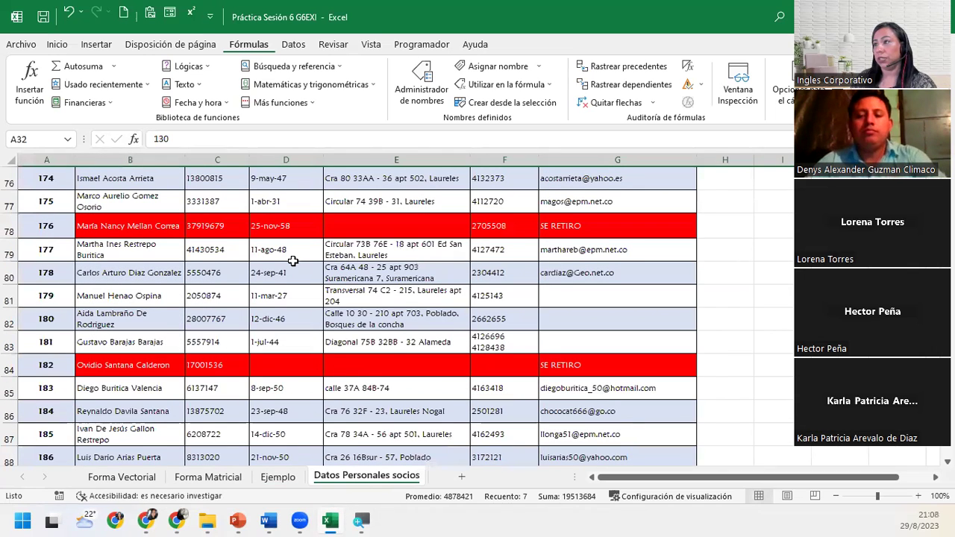
# Back on Ejemplo, look up member 182 and inspect the C8 address and C9 phone lookups
pyautogui.click(280, 475)
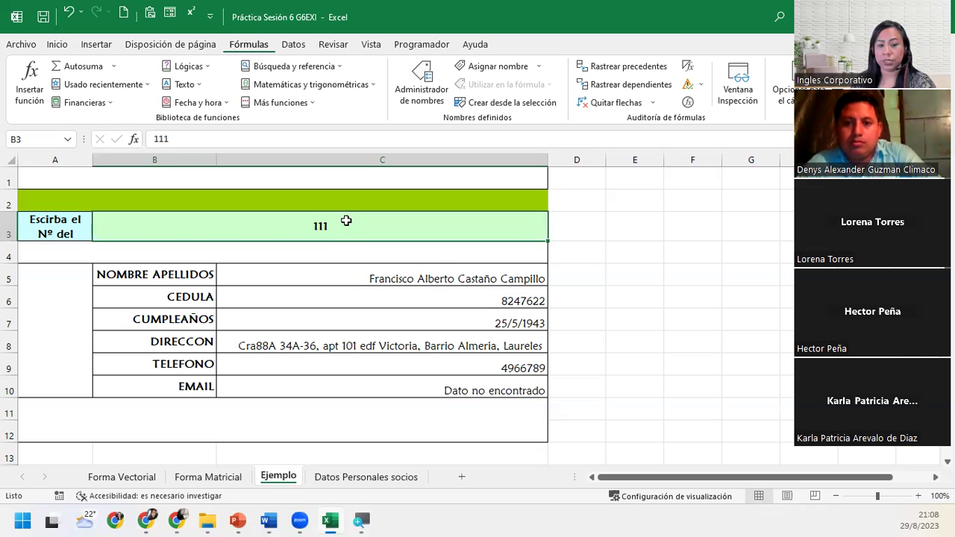
pyautogui.write('182')
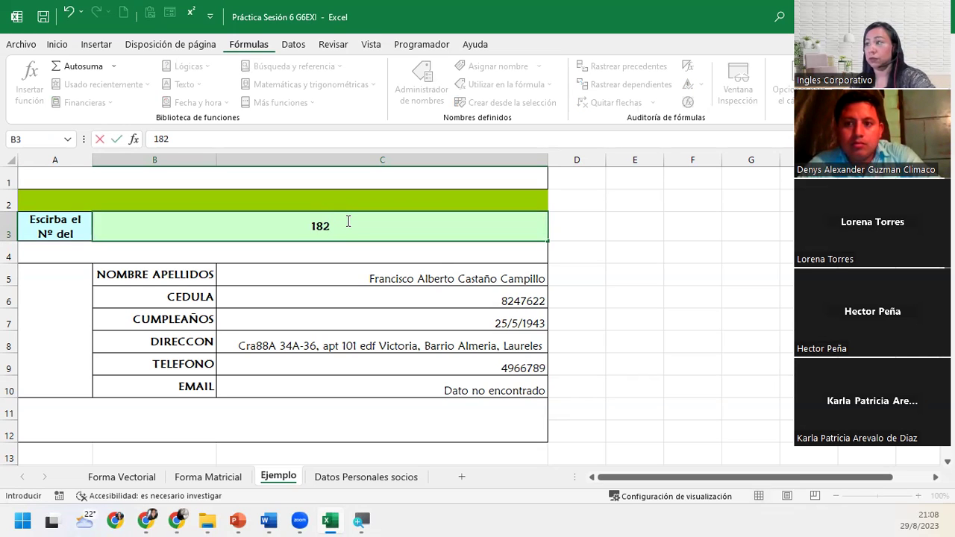
pyautogui.press('Return')
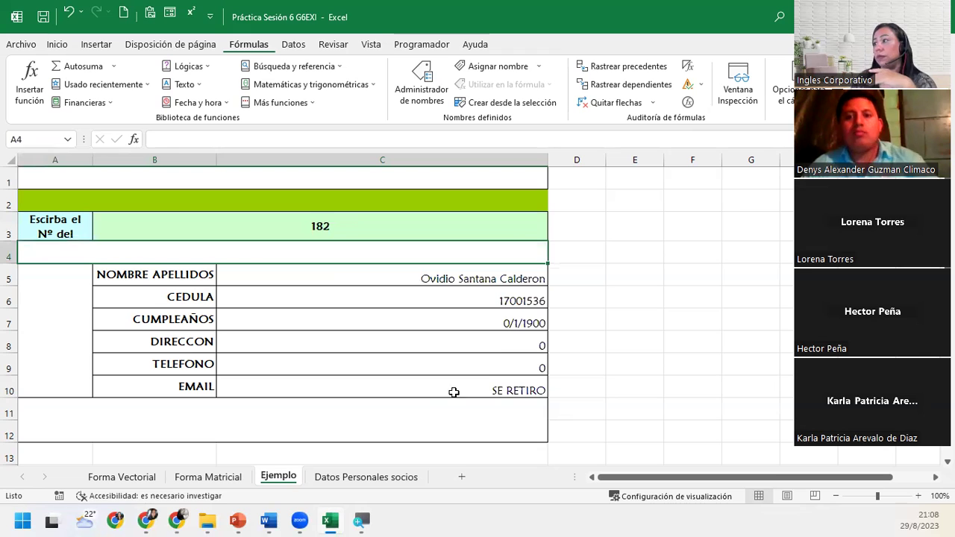
pyautogui.click(486, 346)
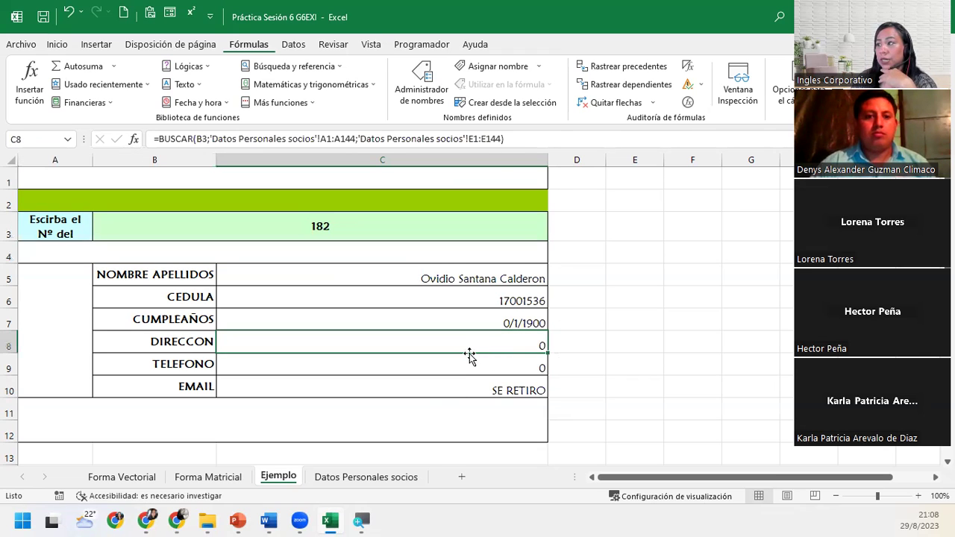
pyautogui.click(467, 364)
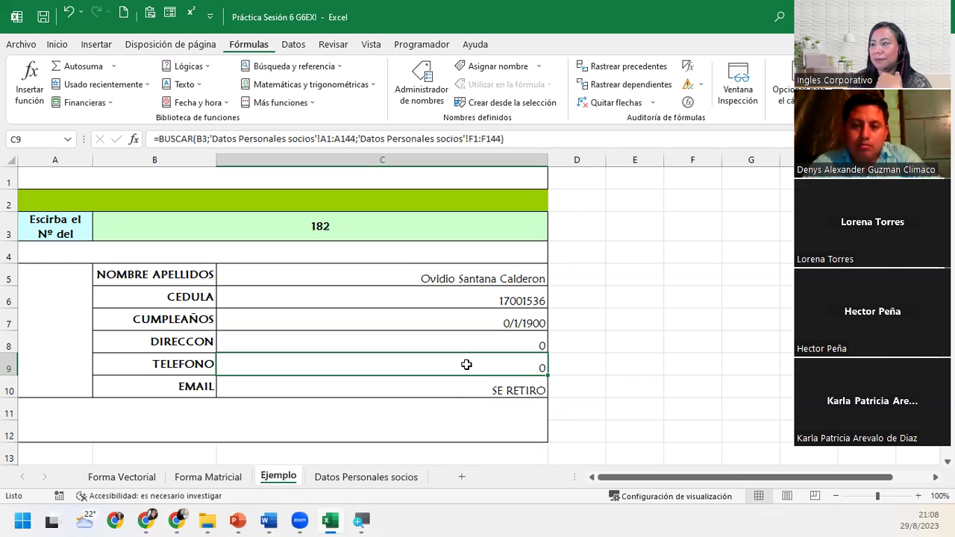
pyautogui.click(423, 225)
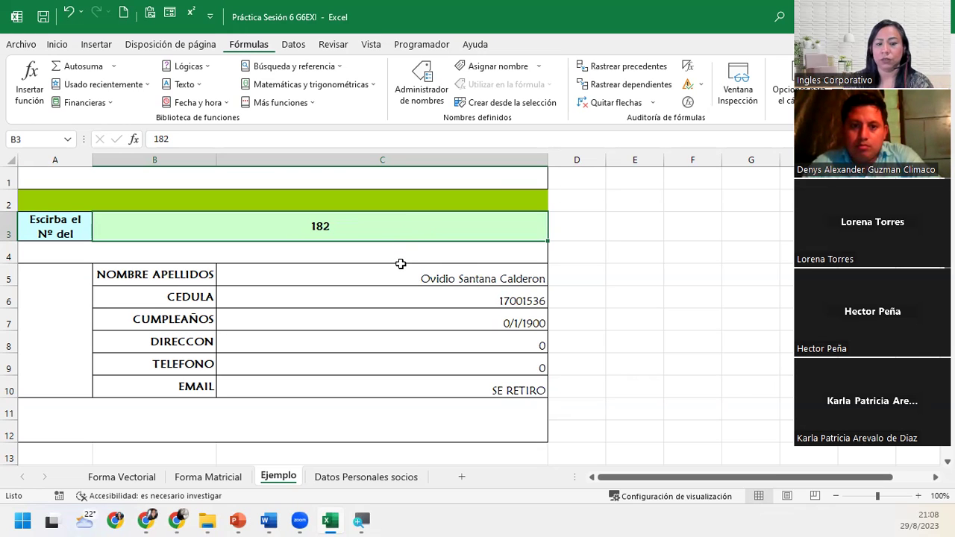
# Enter member number 144 in B3 to refresh the form
pyautogui.write('144')
pyautogui.press('Return')
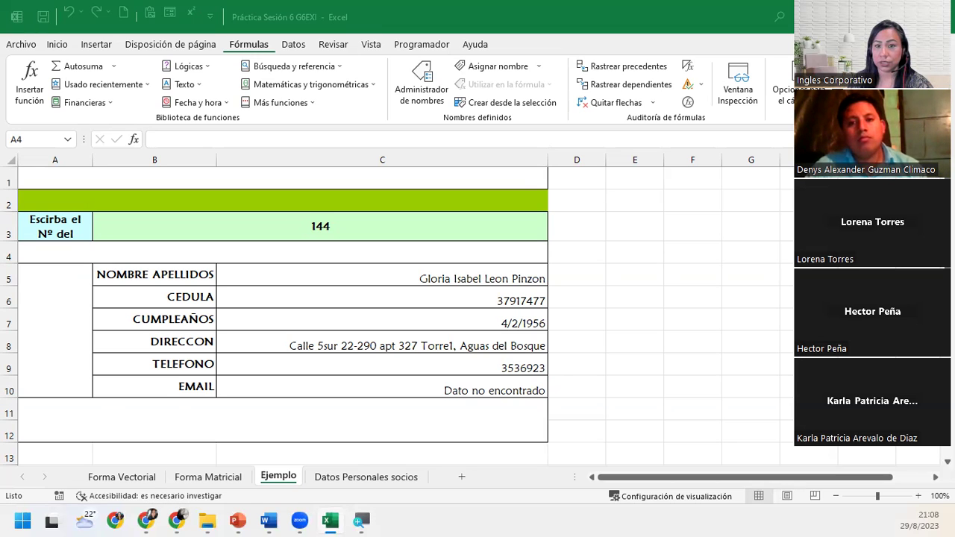
# Highlight C10's SI arguments: the BUSCAR(...)=0 test, "Dato no encontrado", and the fallback BUSCAR lookup
pyautogui.doubleClick(459, 380)
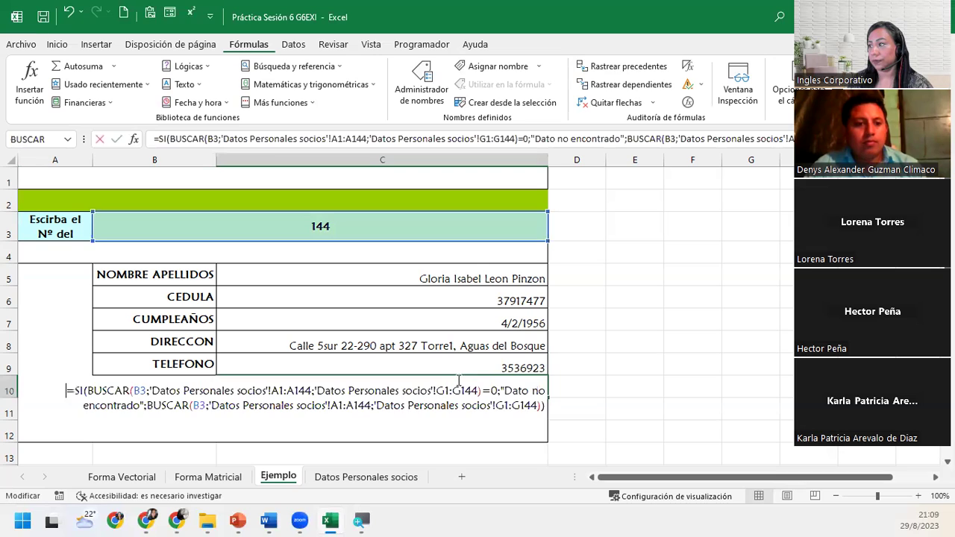
pyautogui.click(98, 391)
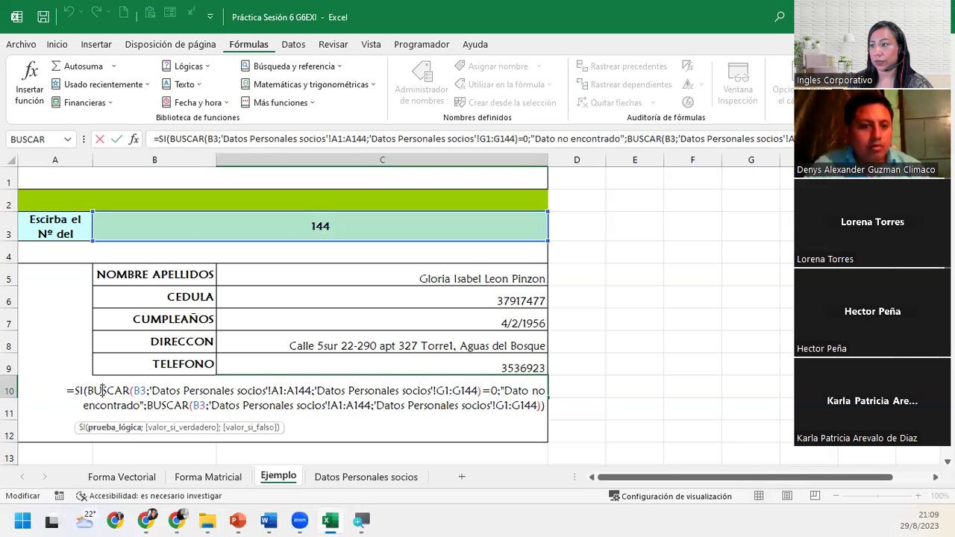
pyautogui.click(115, 429)
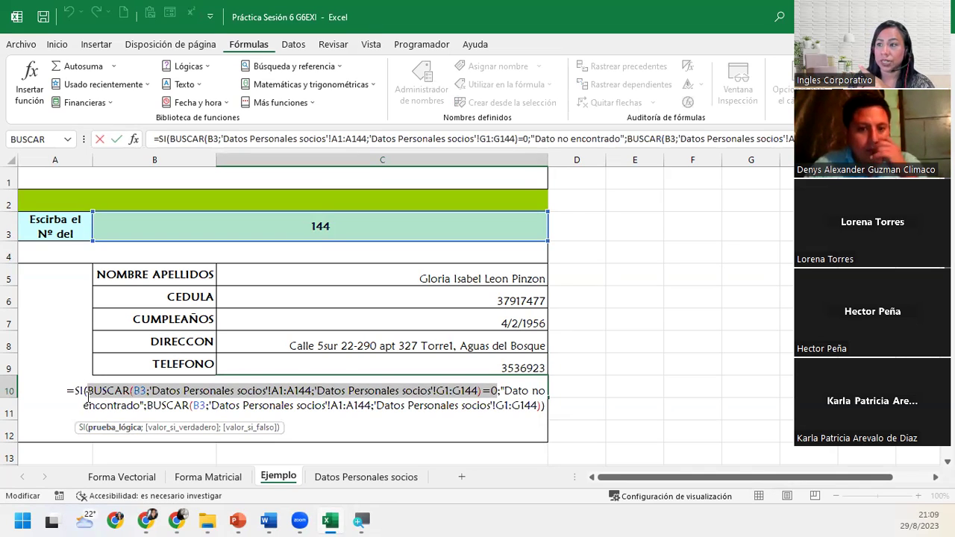
pyautogui.click(481, 391)
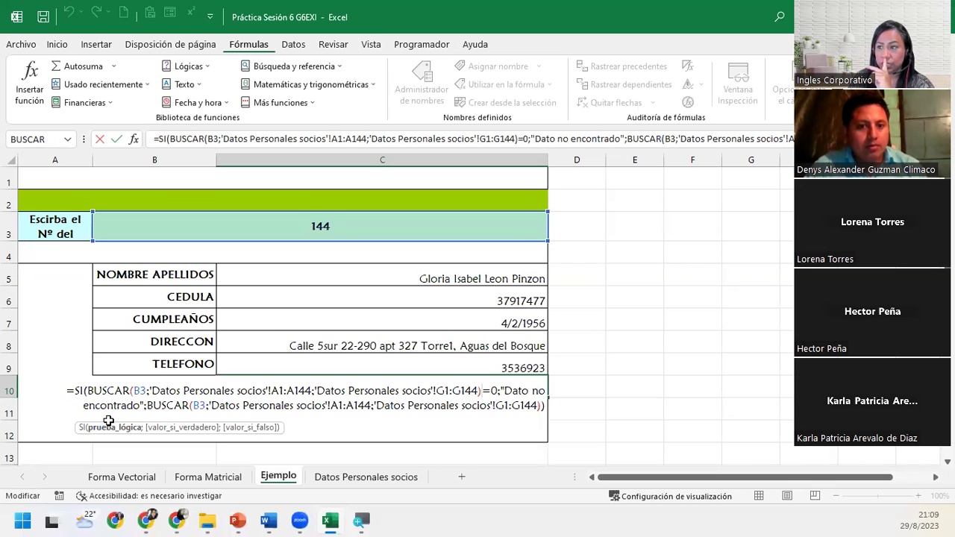
pyautogui.click(109, 427)
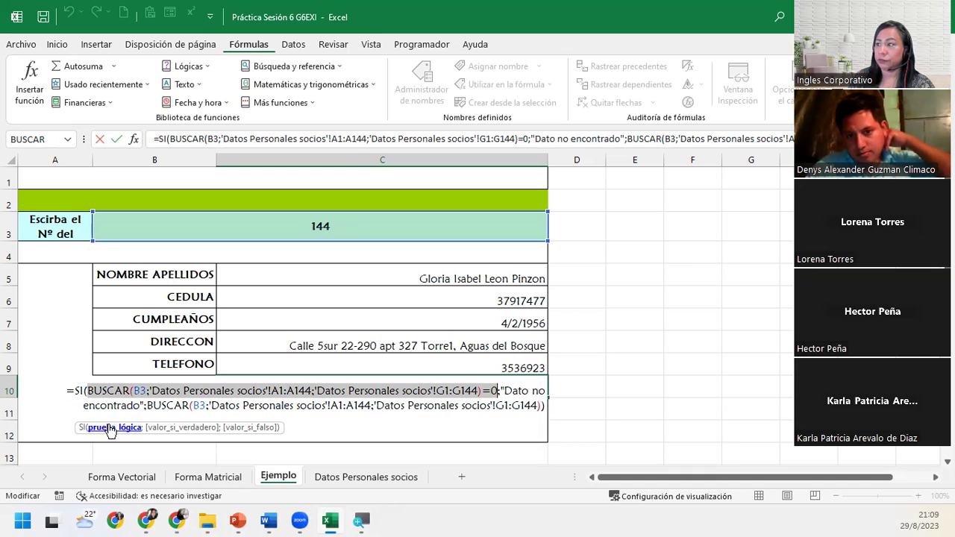
pyautogui.click(159, 428)
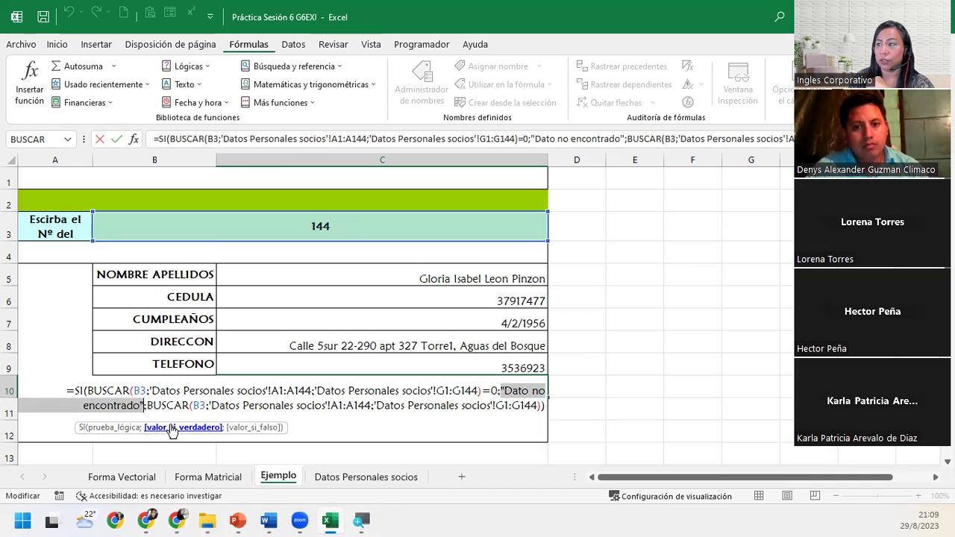
pyautogui.click(243, 429)
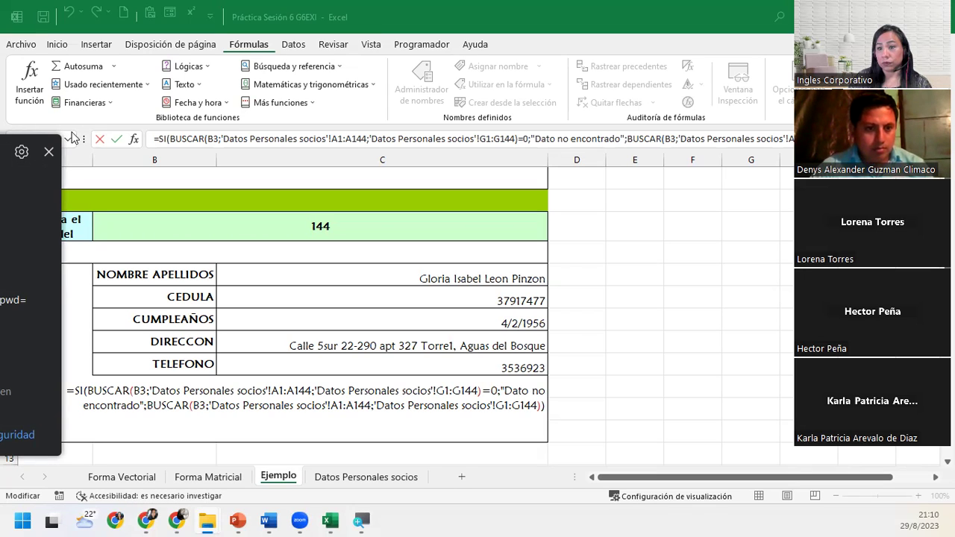
# Close the side panel and commit C10's EMAIL formula unchanged
pyautogui.click(48, 153)
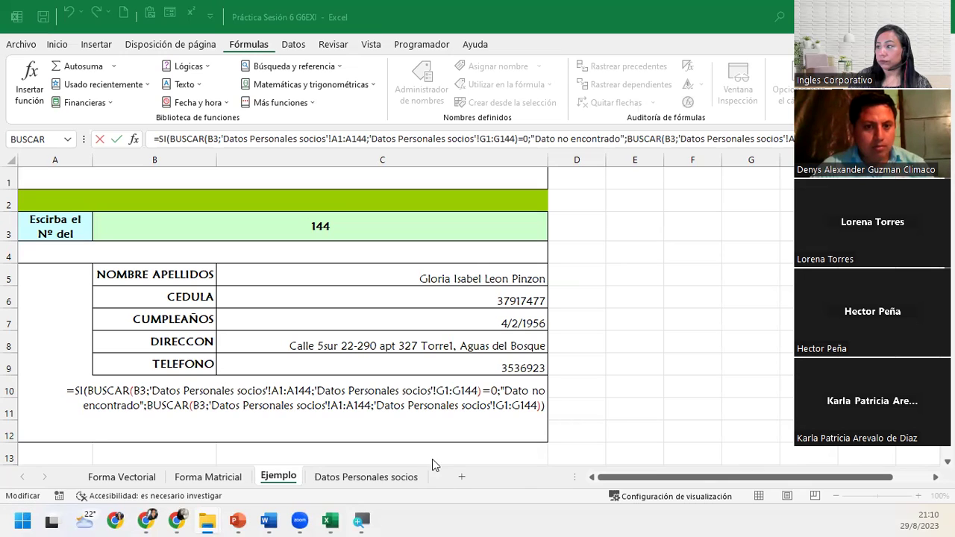
pyautogui.doubleClick(544, 407)
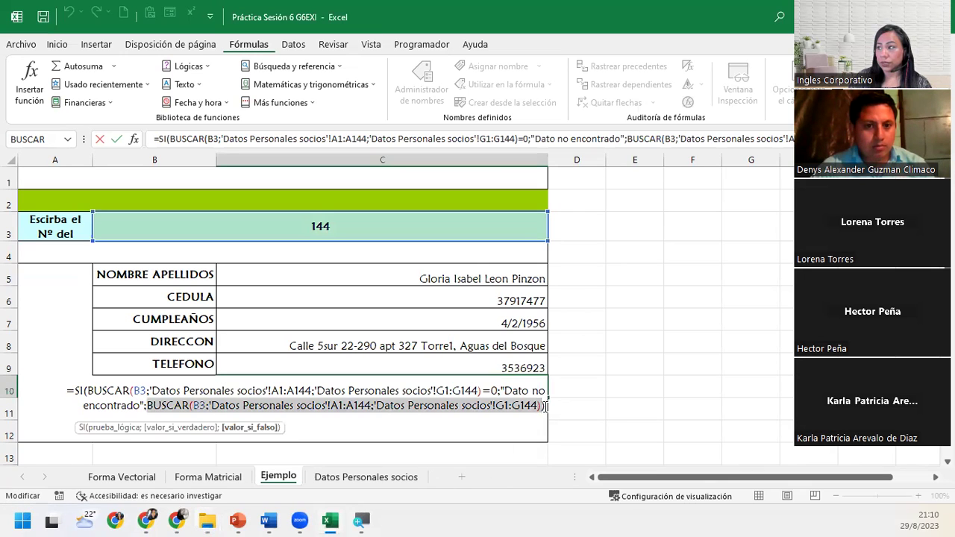
pyautogui.write(')')
pyautogui.click(546, 407)
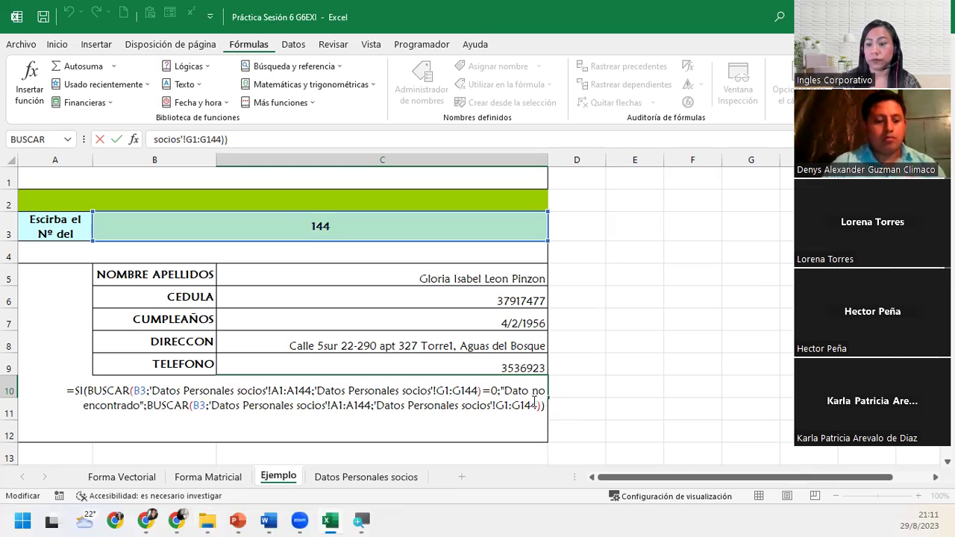
pyautogui.press('Return')
# Check C10, return to B3, and advance the slideshow to CIERRE Y CONCLUSIONES
pyautogui.click(512, 386)
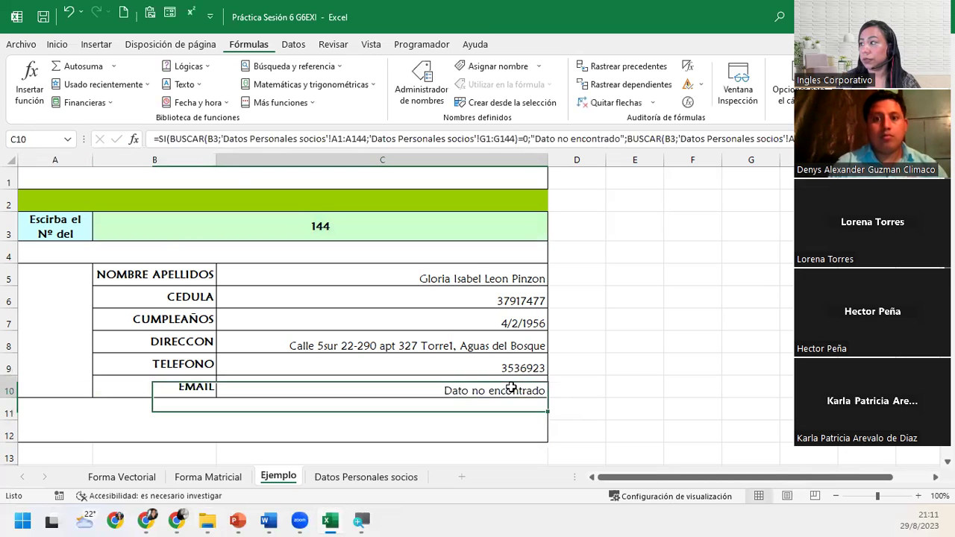
pyautogui.click(214, 221)
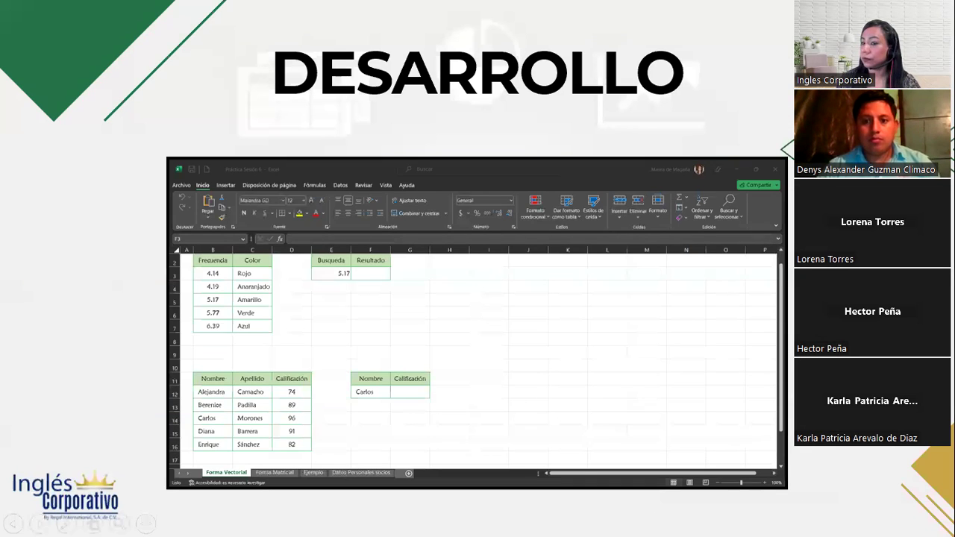
pyautogui.click(480, 305)
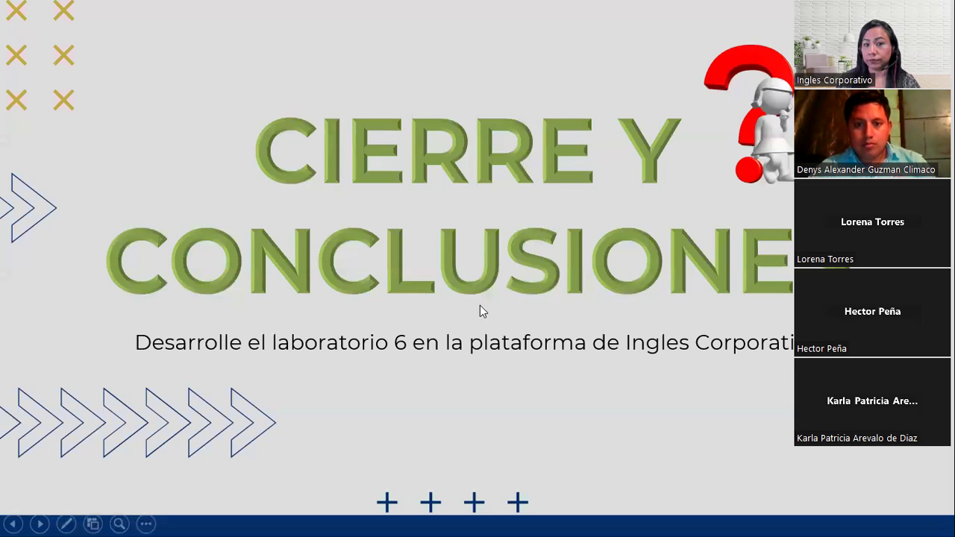